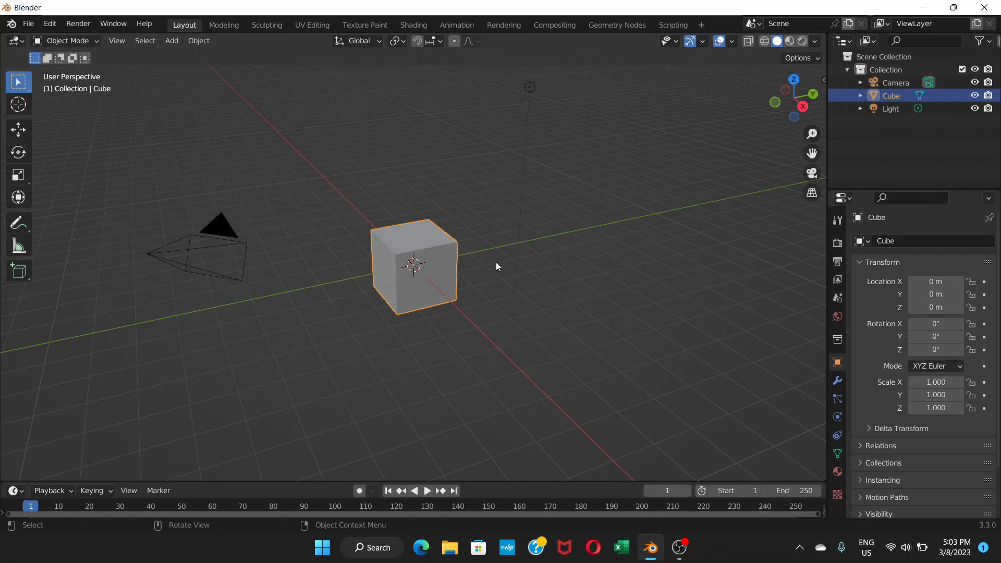
Step: In front view, flatten the cube into a thin slab by scaling it to about 0.117 along Z
key(KP_1)
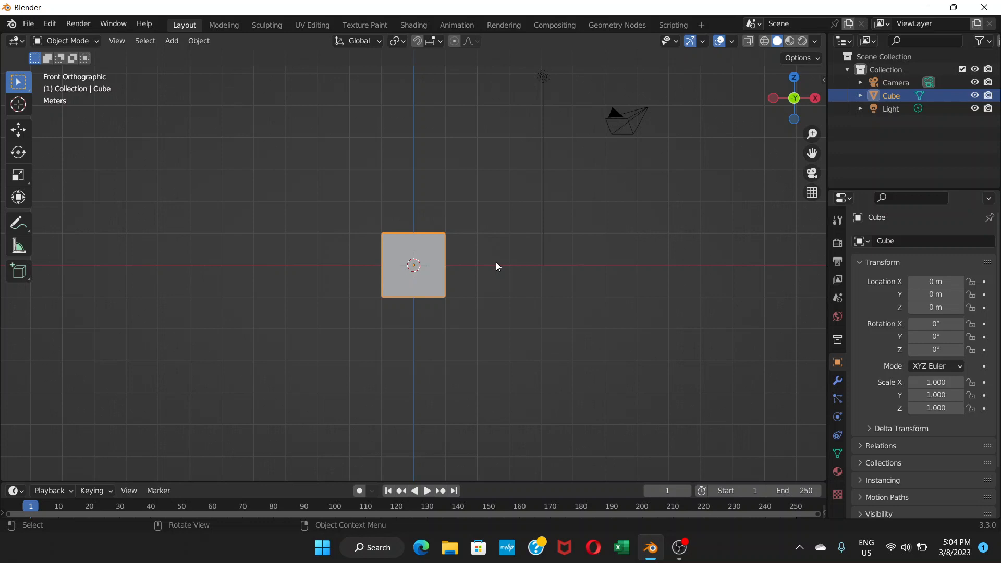
key(s)
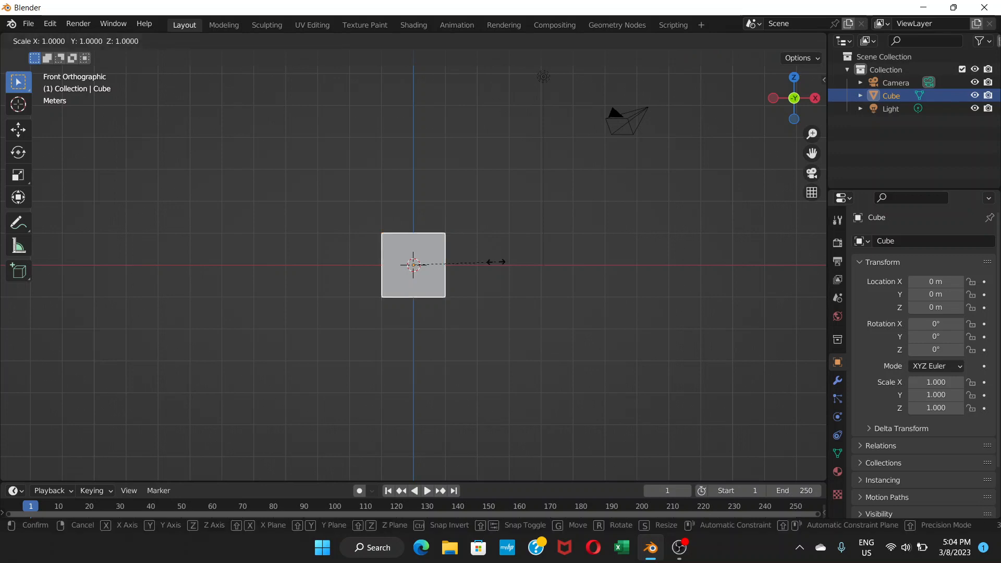
key(z)
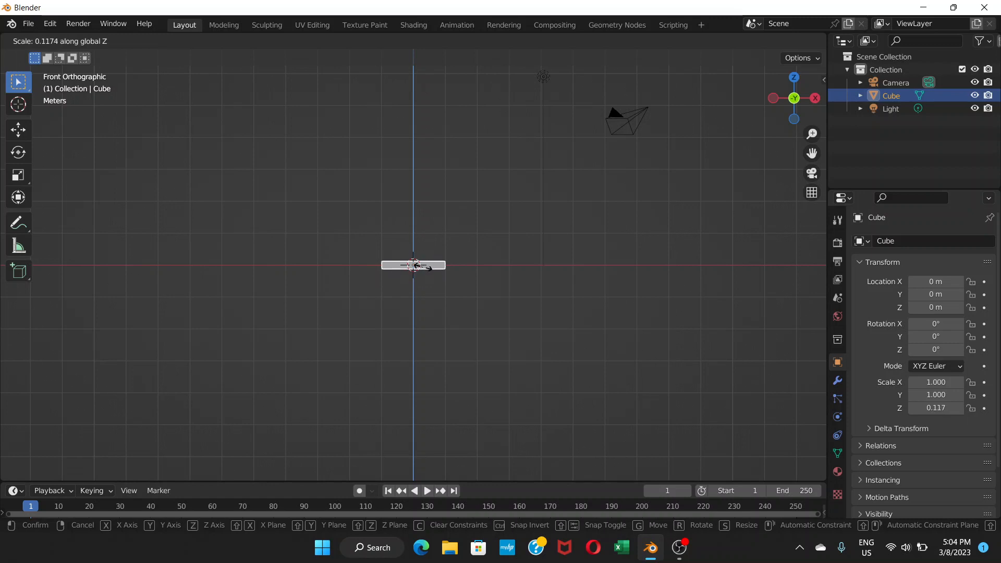
click(420, 266)
Step: Raise the slab about 1.12 m along the Z axis
scroll(427, 261, up, 1)
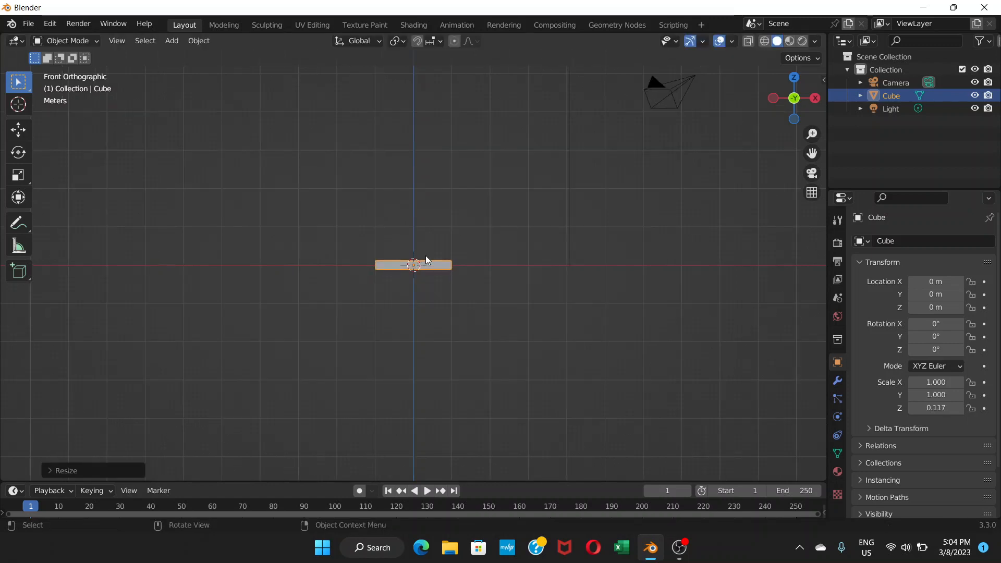
scroll(427, 260, up, 6)
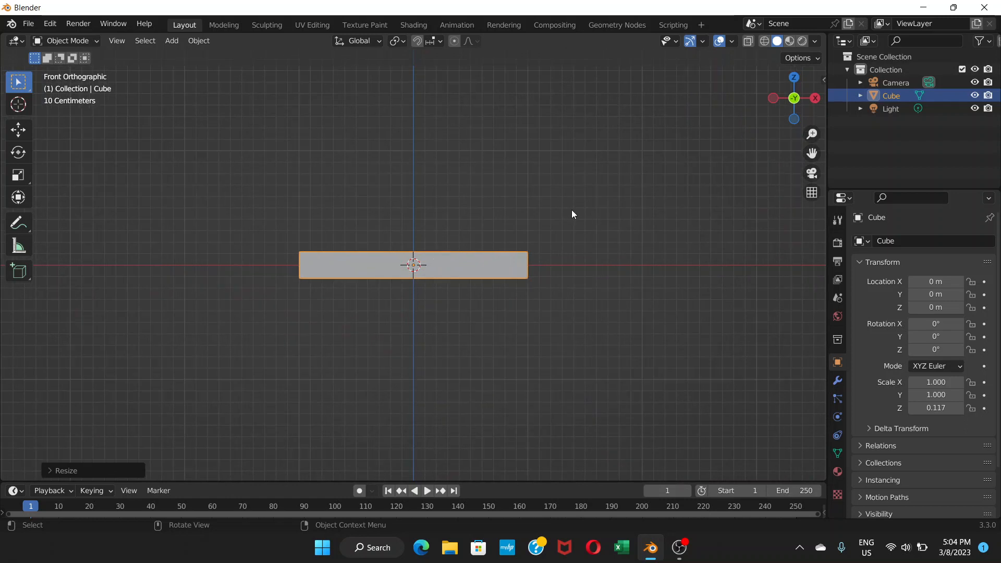
key(g)
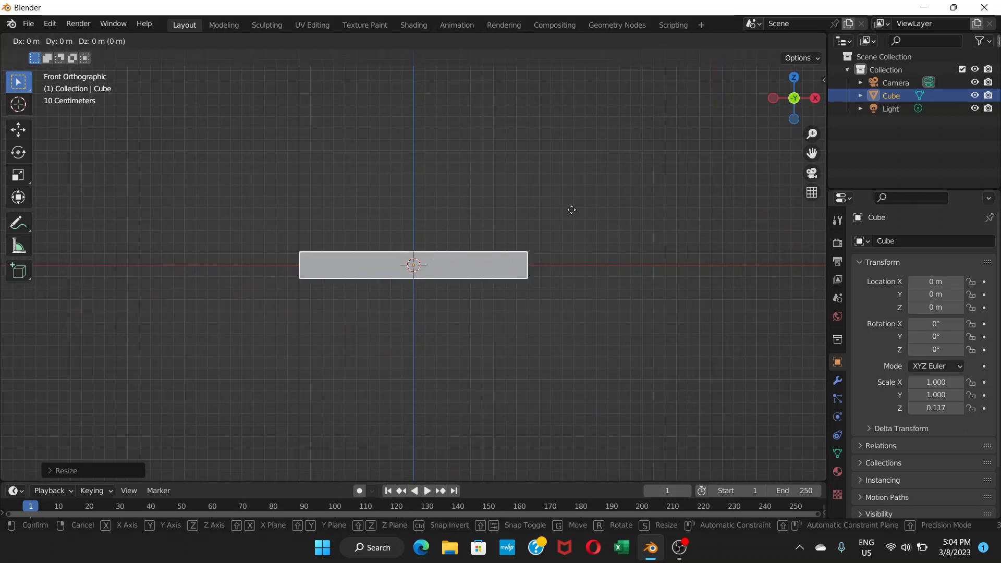
key(z)
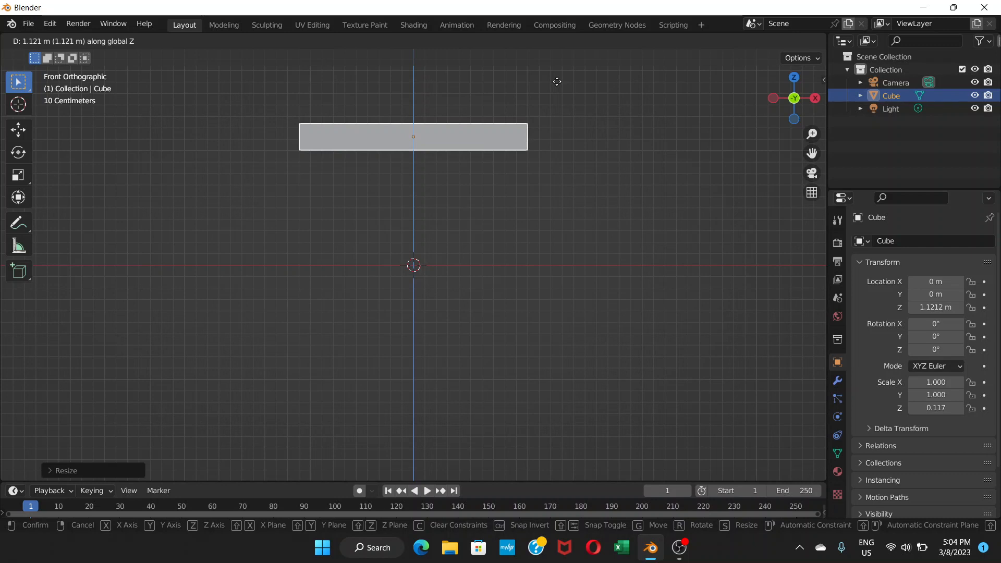
click(557, 81)
Step: Put the raised slab into Edit Mode
middle_drag(502, 162, 511, 192)
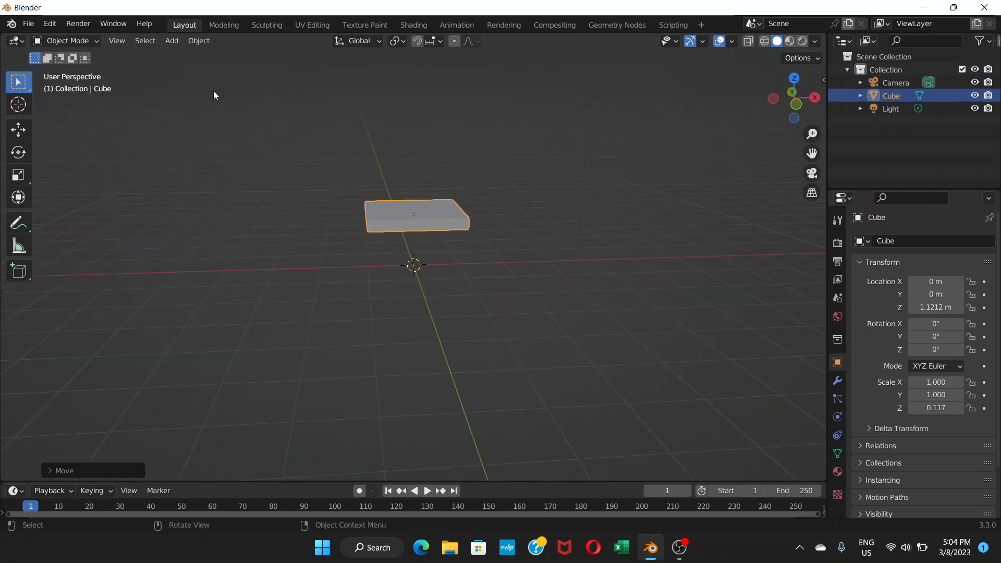
click(97, 41)
click(92, 69)
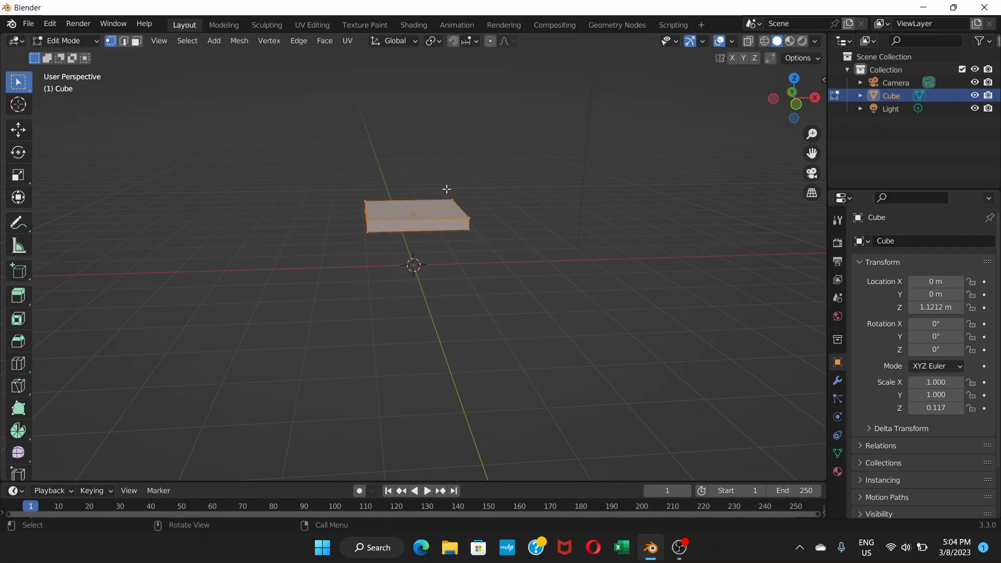
Step: Add 17 evenly spaced loop cuts across the slab's X width, leaving them centred without any slide
scroll(445, 231, up, 3)
middle_drag(446, 231, 445, 266)
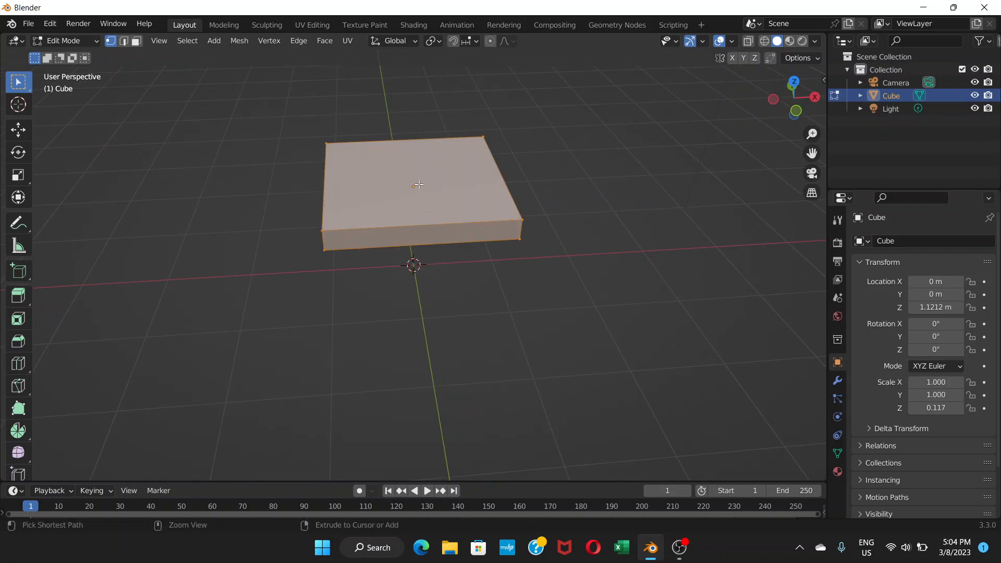
key(ctrl+r)
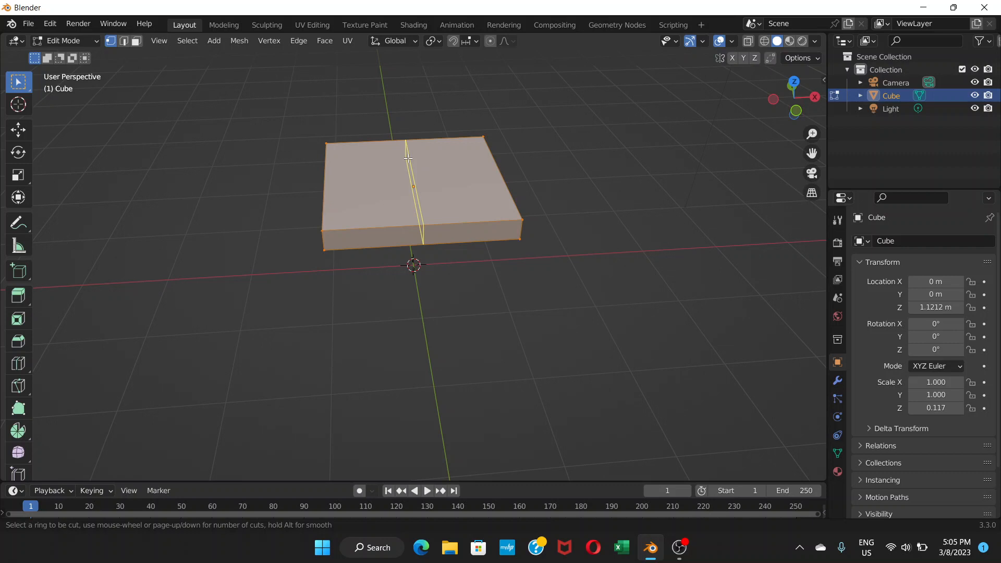
scroll(407, 158, up, 1)
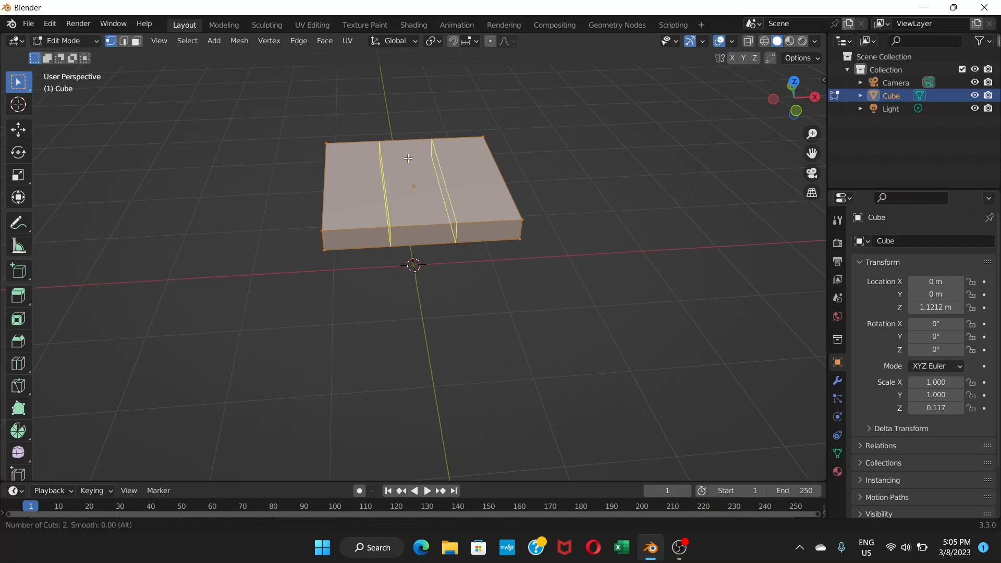
scroll(408, 158, up, 3)
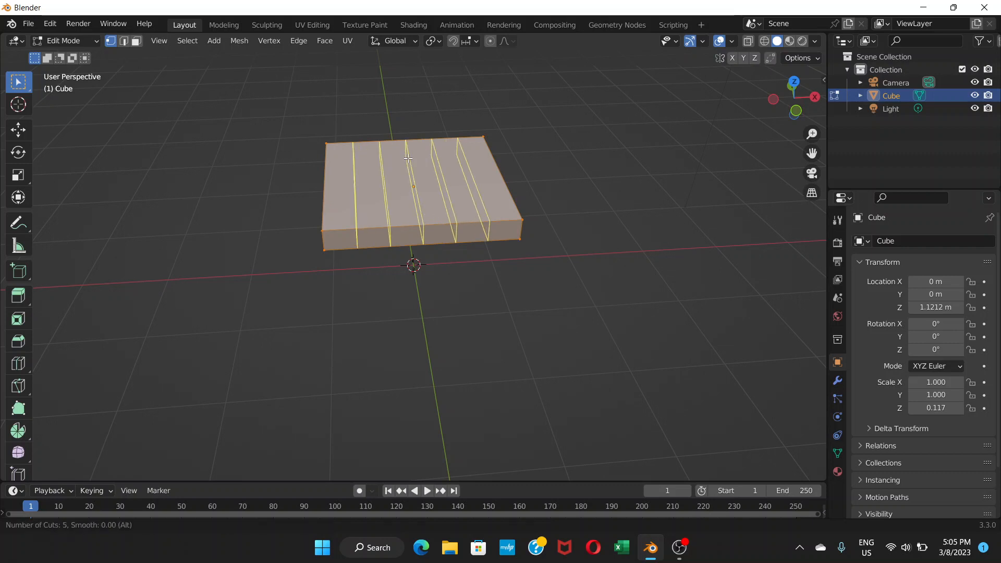
scroll(408, 158, up, 2)
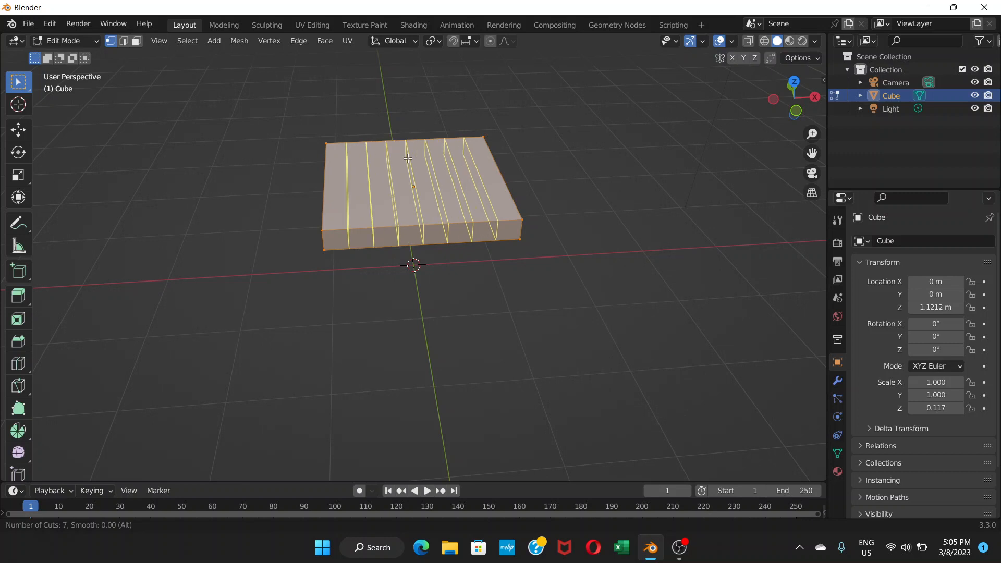
scroll(408, 158, up, 1)
scroll(408, 158, down, 3)
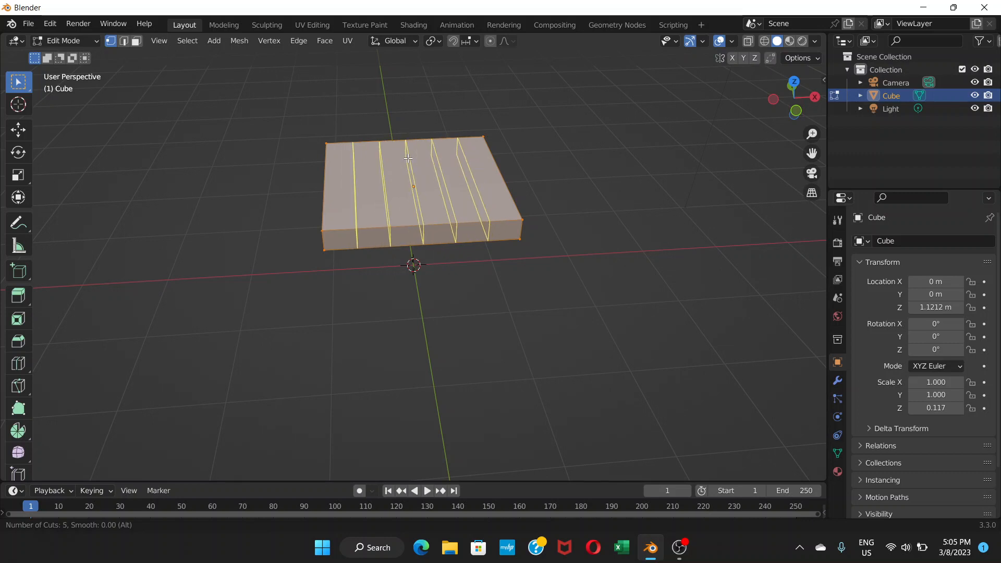
scroll(408, 158, up, 3)
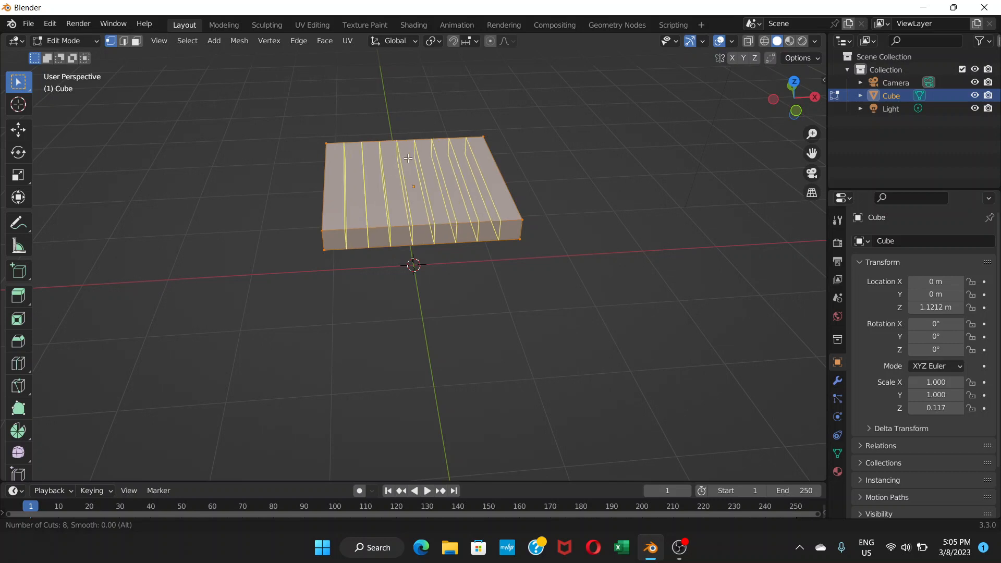
scroll(408, 158, up, 4)
scroll(408, 158, up, 2)
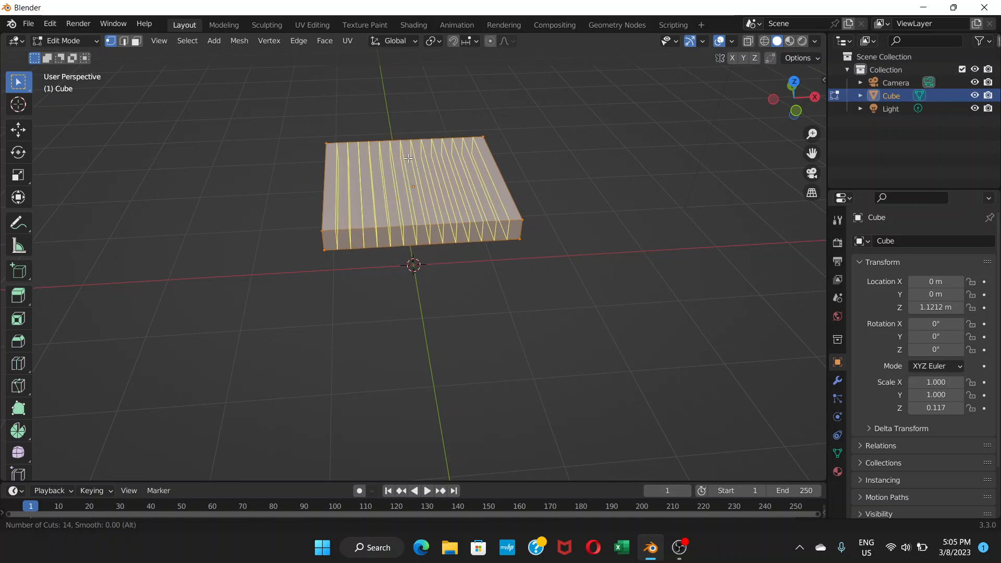
scroll(407, 158, up, 3)
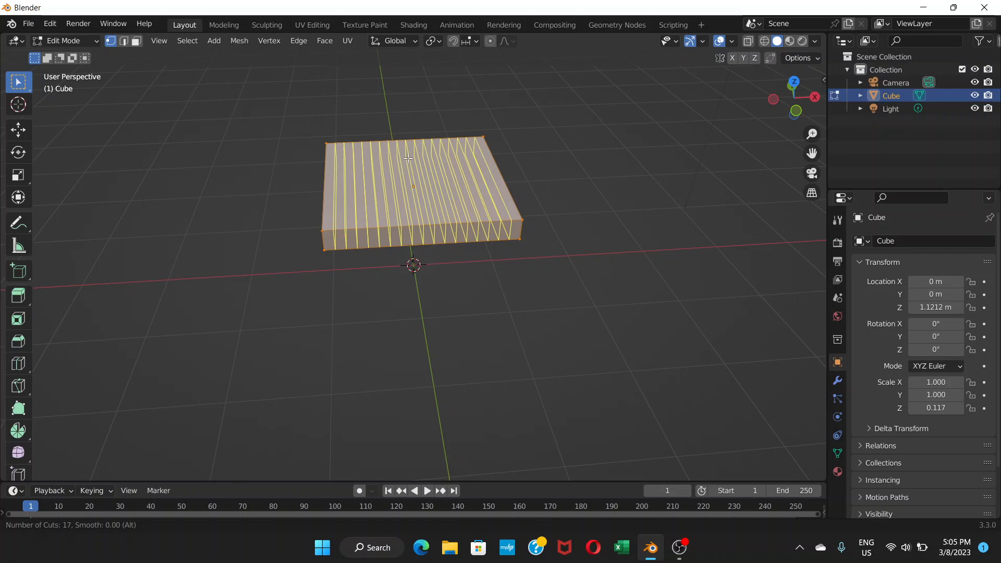
click(408, 158)
click(408, 158)
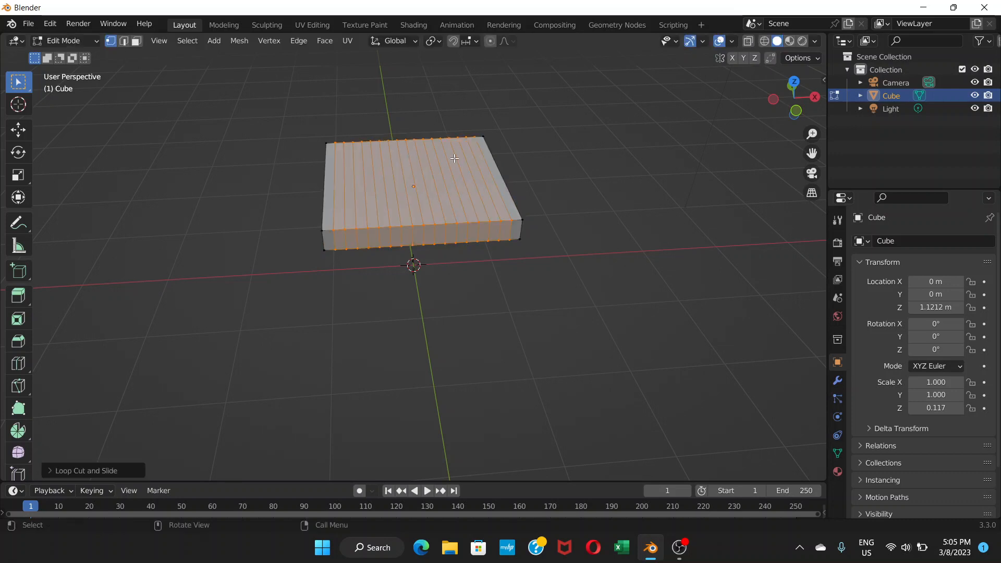
Step: Try 13 loop cuts perpendicular to the existing ones on the slab and undo them
key(ctrl+r)
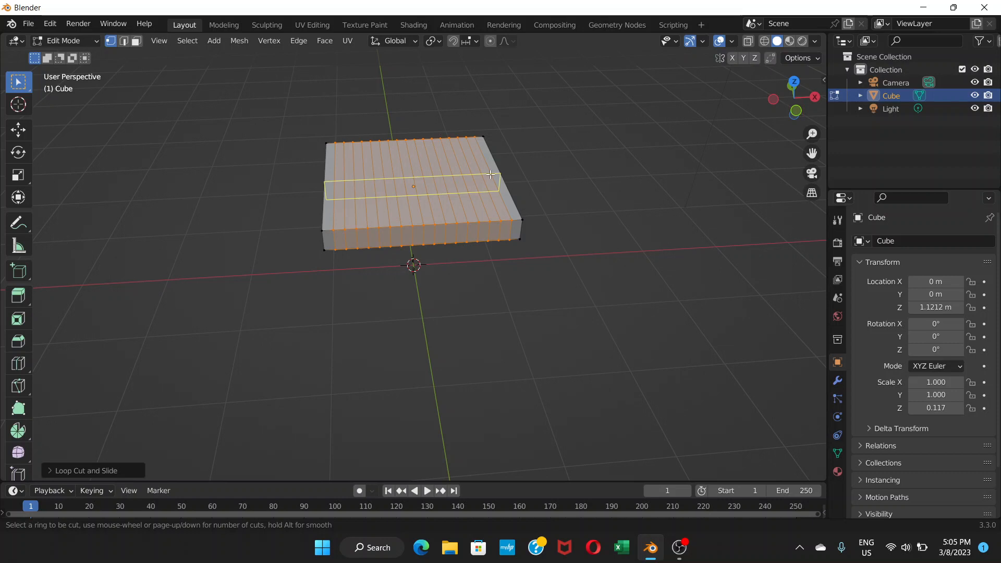
scroll(491, 174, up, 11)
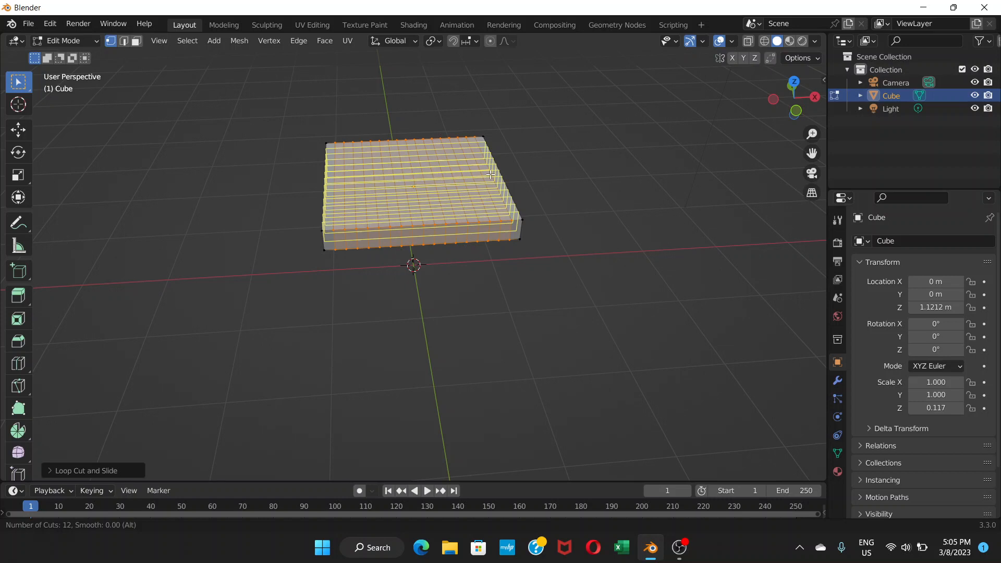
scroll(491, 175, up, 1)
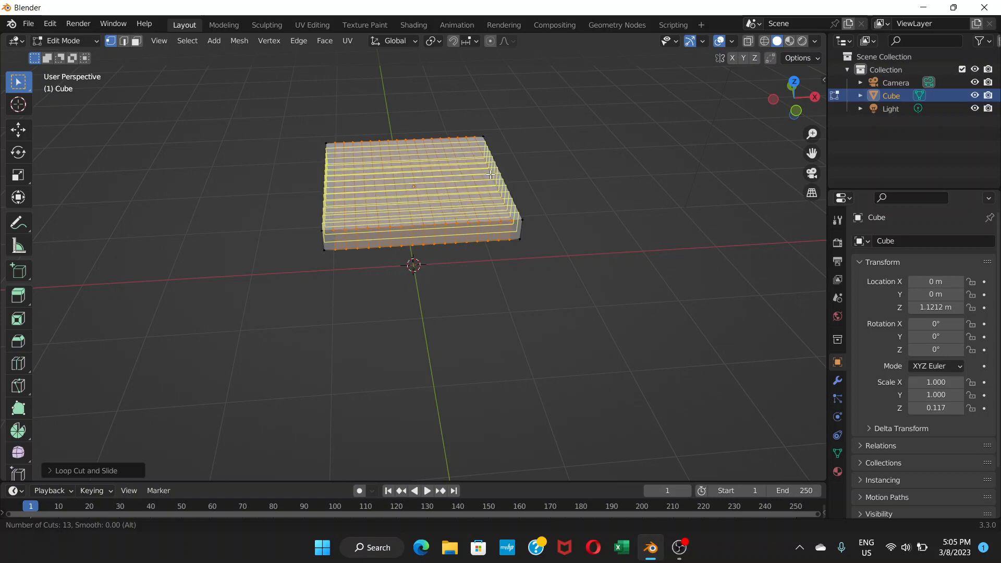
click(491, 175)
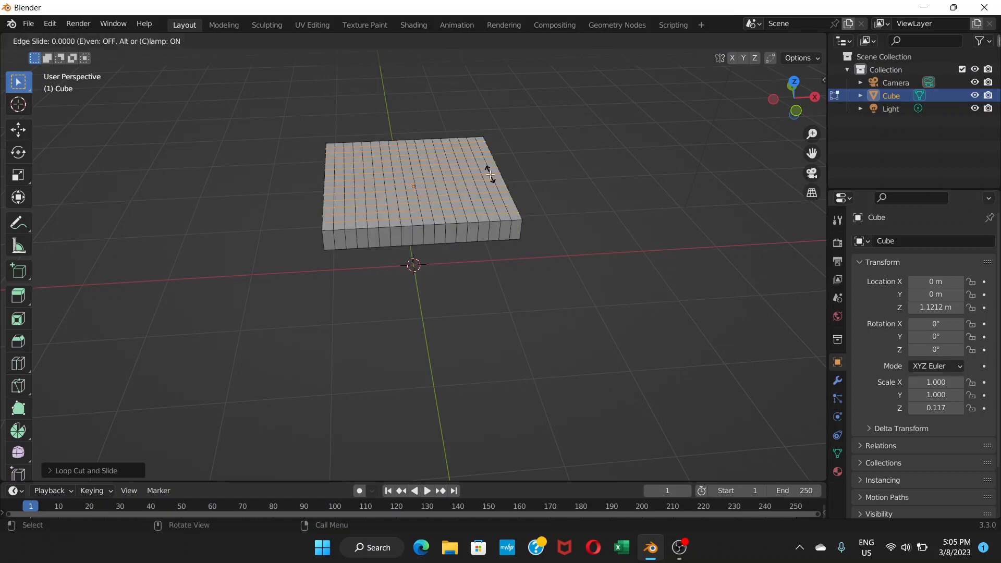
click(488, 168)
key(a)
middle_drag(550, 212, 546, 256)
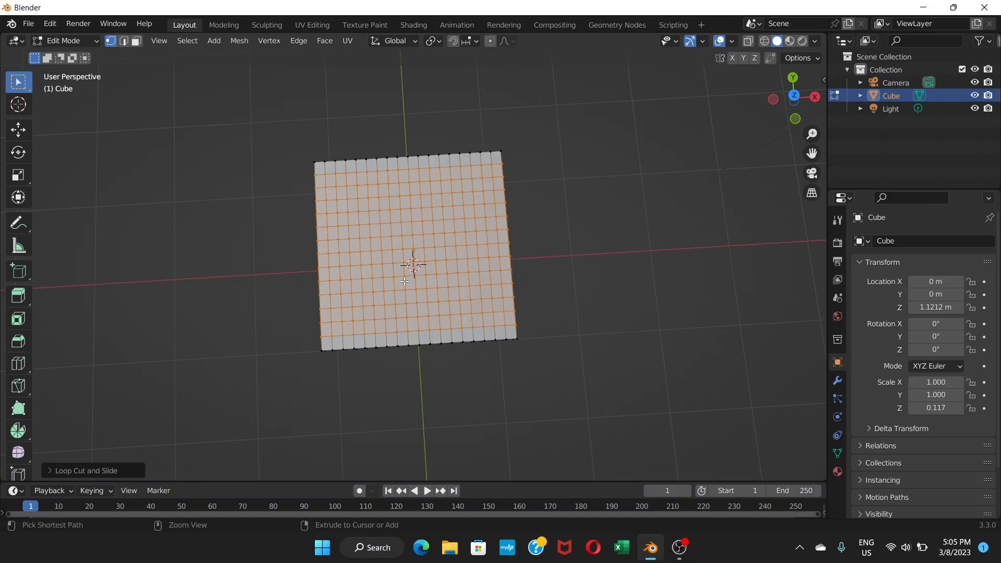
key(ctrl+x)
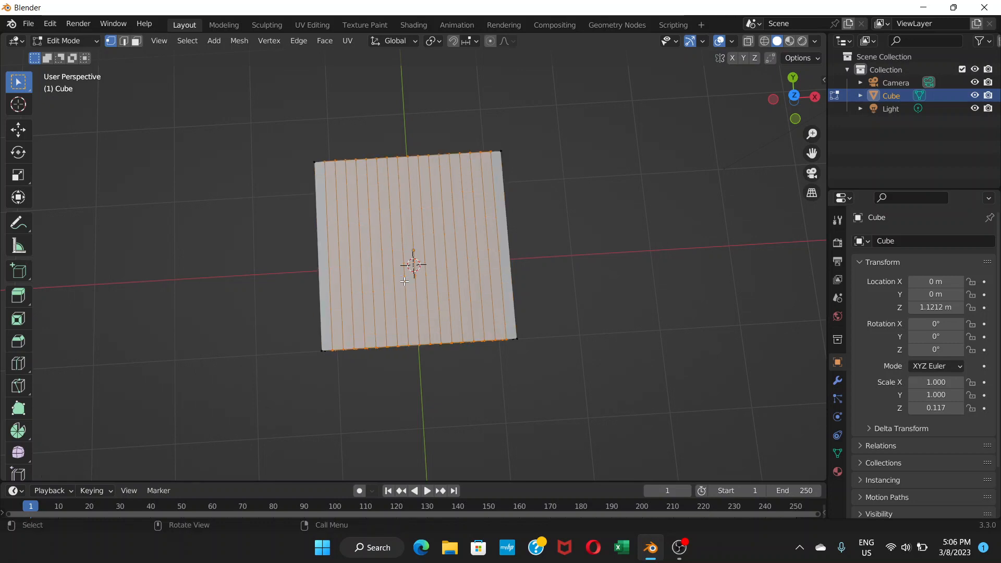
Step: Add 18 evenly spaced loop cuts perpendicular to the existing ones, without sliding them, to form a grid on the slab
key(ctrl+r)
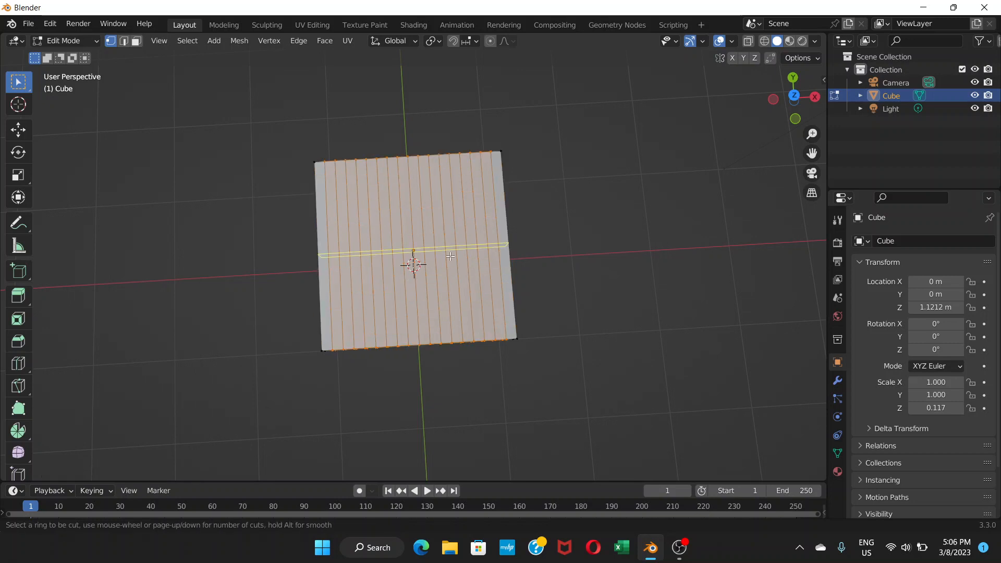
scroll(451, 256, up, 1)
scroll(451, 257, up, 16)
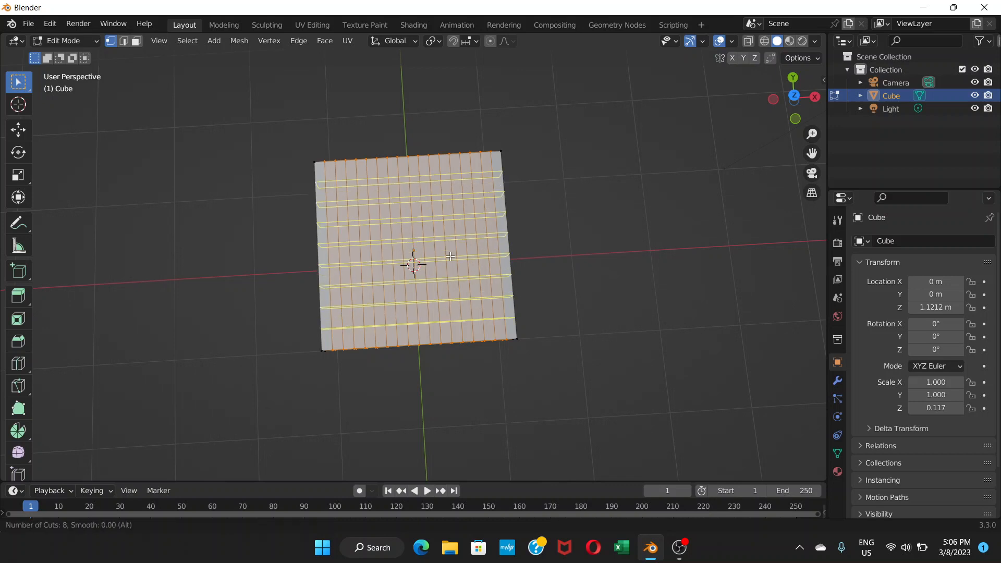
scroll(451, 257, up, 1)
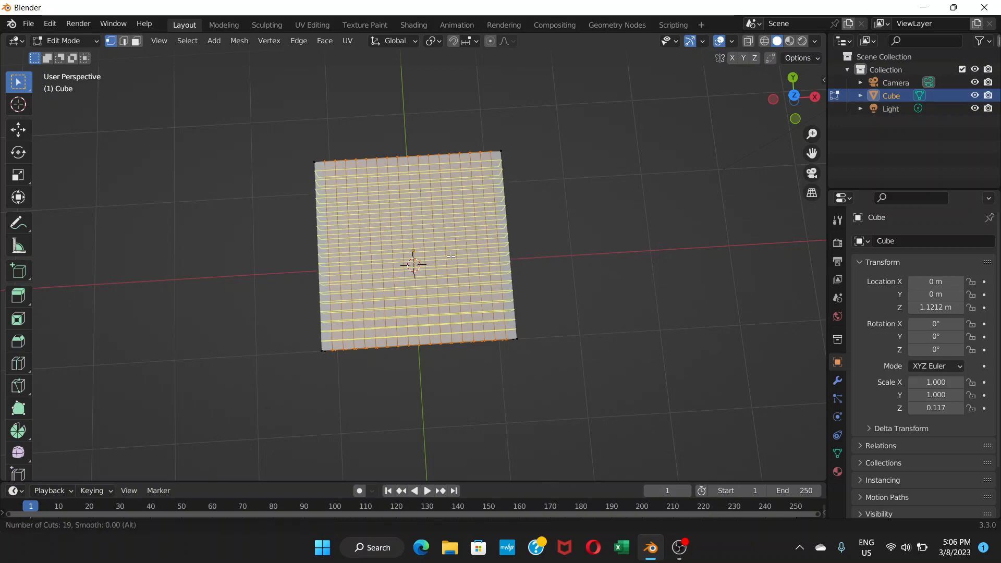
scroll(451, 256, down, 1)
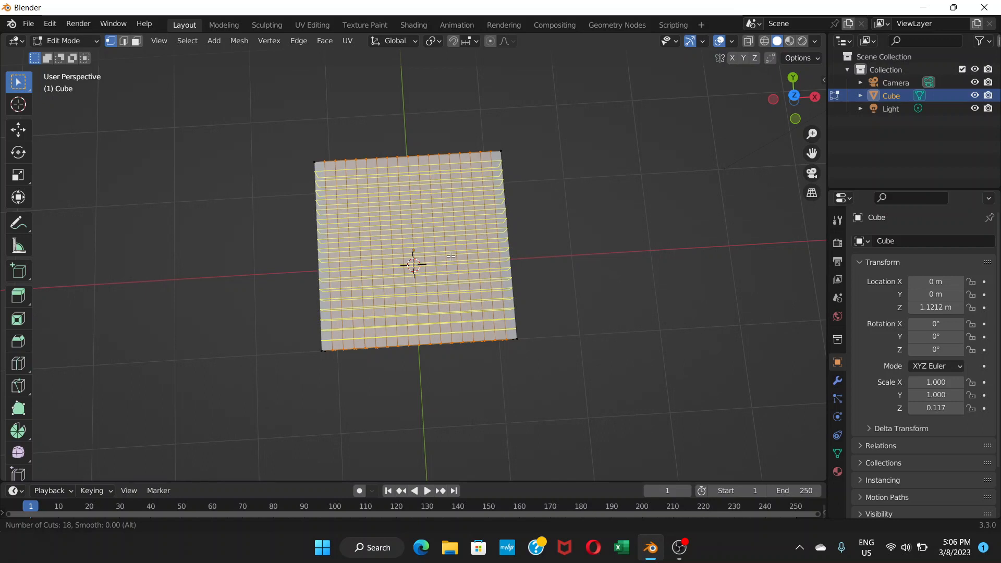
click(451, 257)
right_click(451, 256)
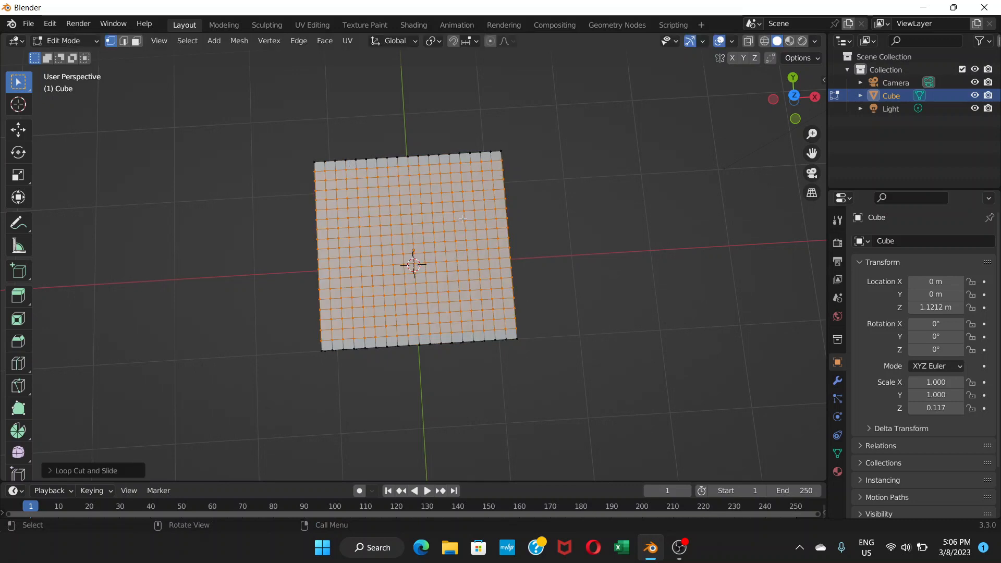
Step: Clear the selection and, in face selection mode, select the four corner faces on the slab's underside
middle_drag(487, 272, 572, 248)
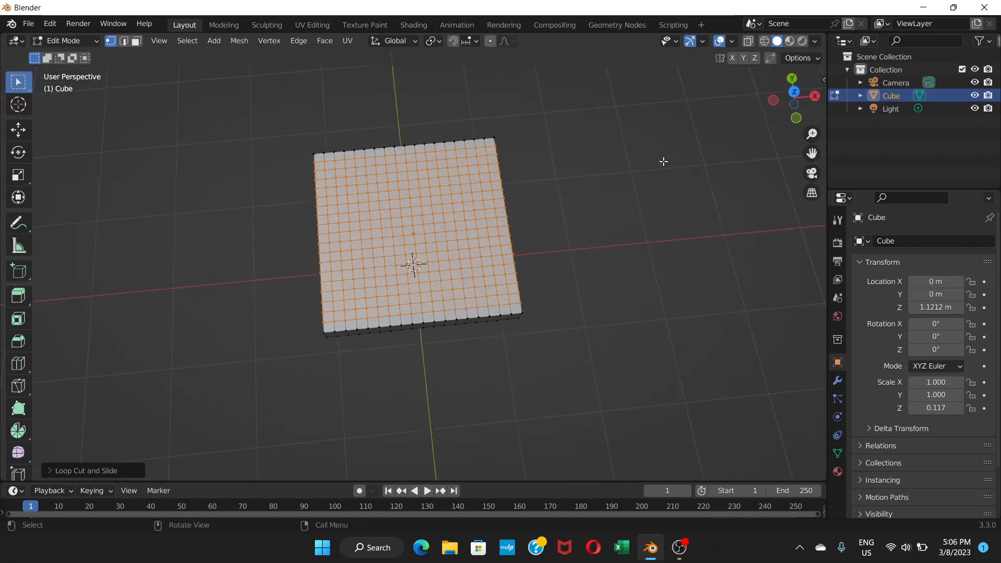
click(599, 268)
middle_drag(593, 179, 609, 279)
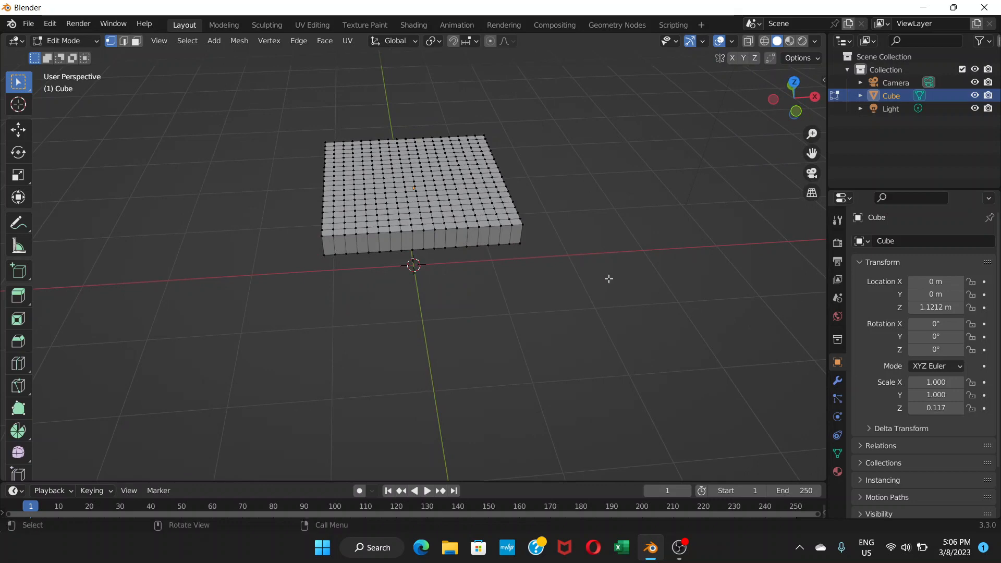
middle_drag(545, 289, 540, 192)
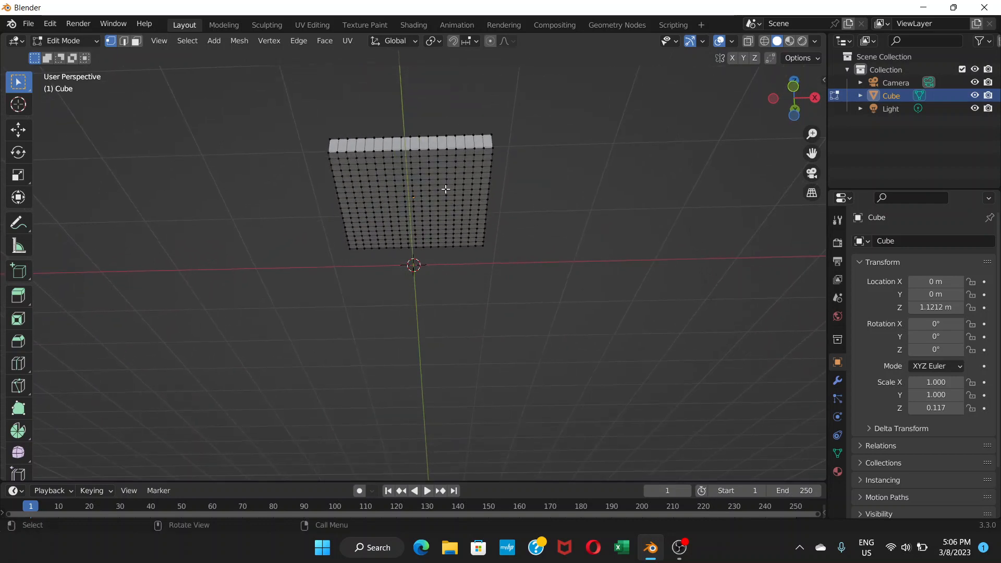
click(136, 41)
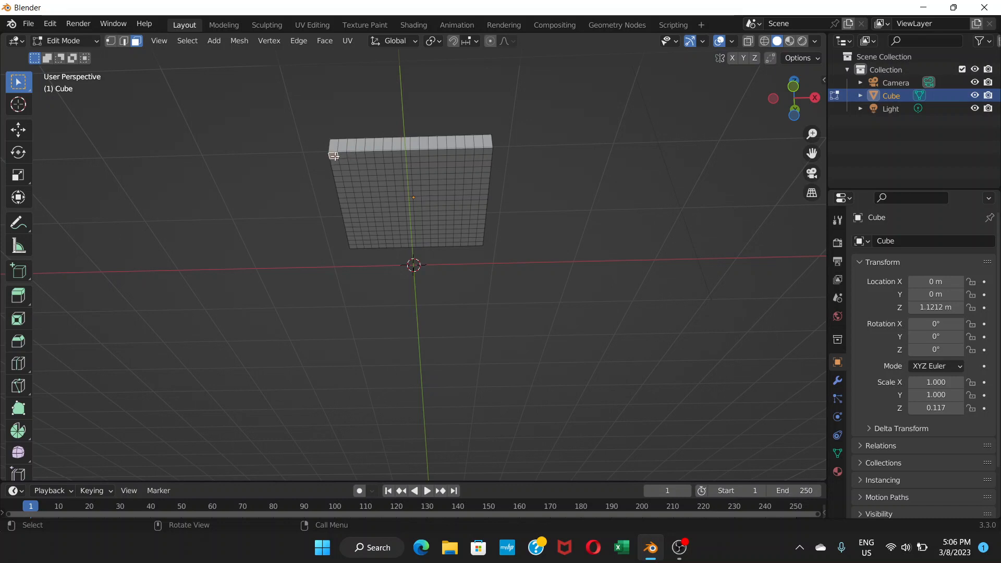
shift+click(485, 153)
shift+click(352, 246)
shift+click(478, 244)
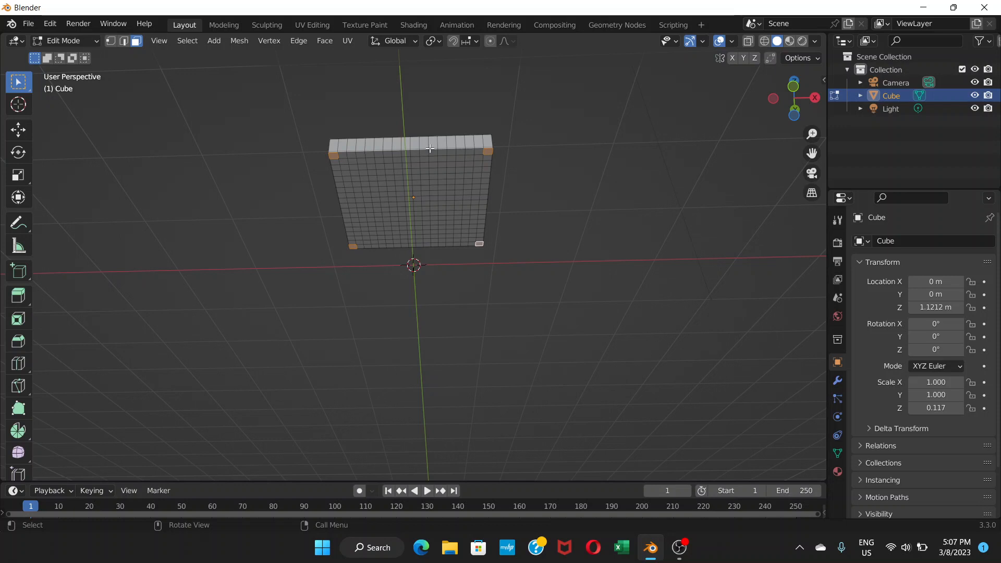
Step: In front view, extrude the four selected corner faces about 1 m downward to form the table legs
key(KP_1)
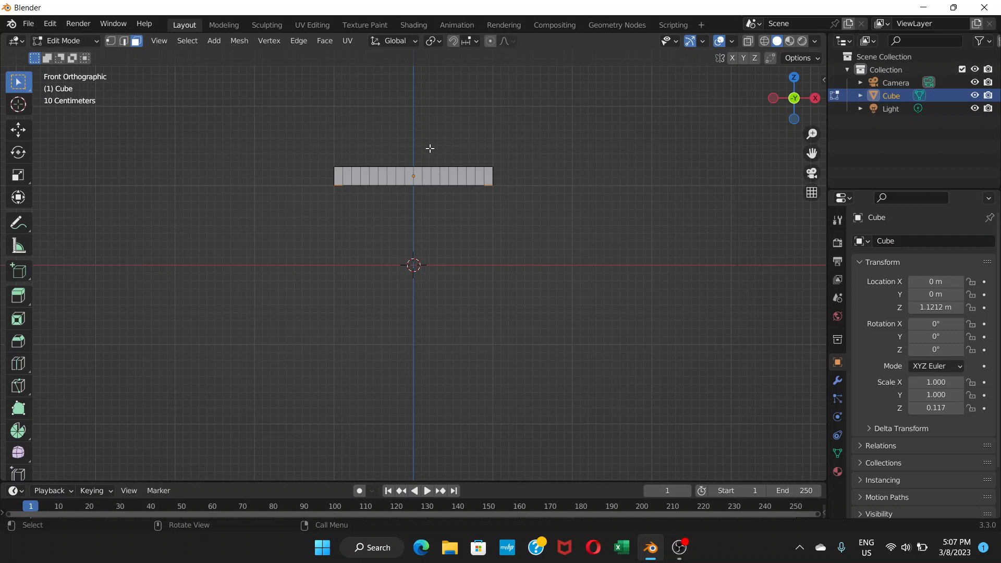
key(e)
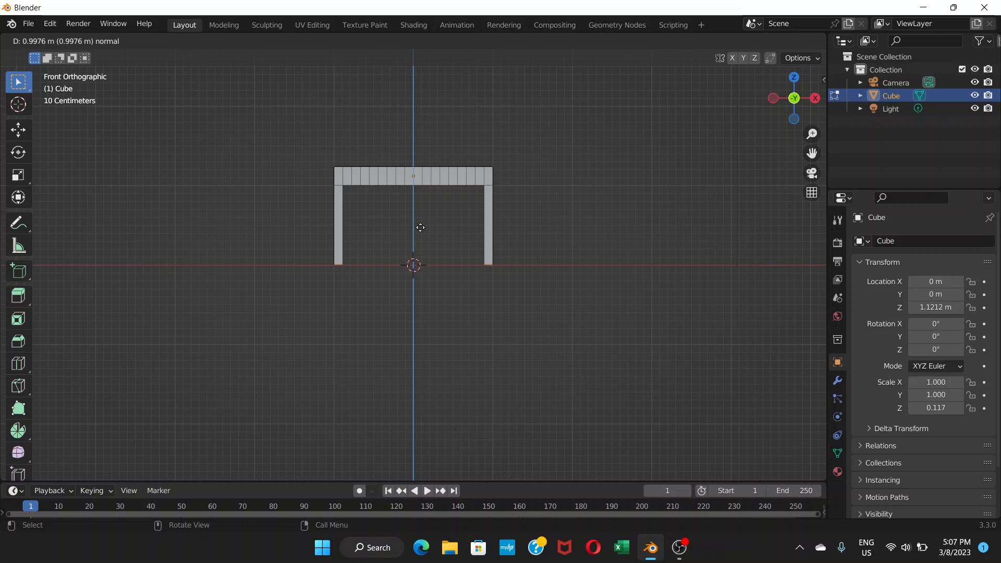
click(420, 228)
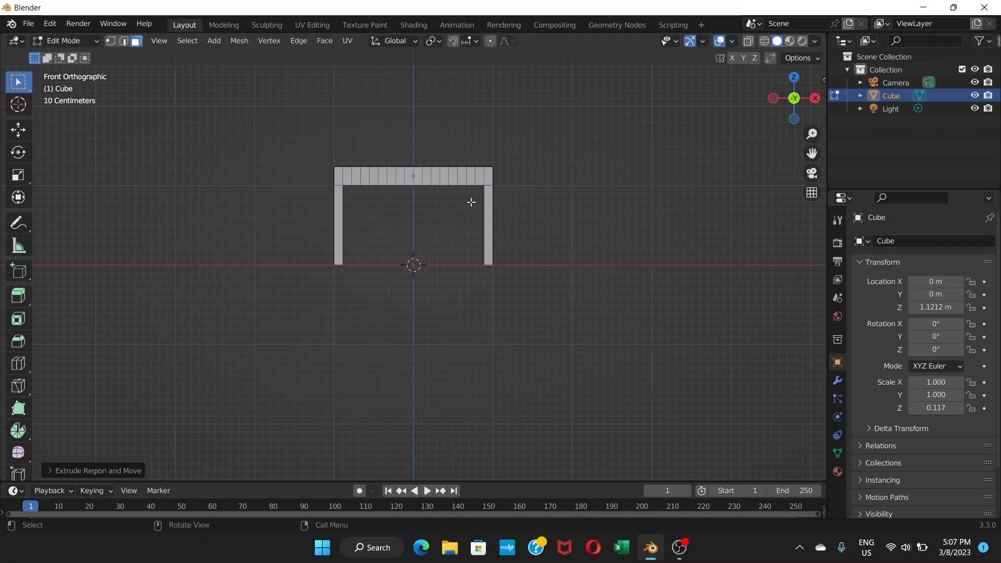
Step: Select every grid face on the tabletop's upper surface, from one corner to the diagonally opposite one
middle_drag(264, 190, 449, 277)
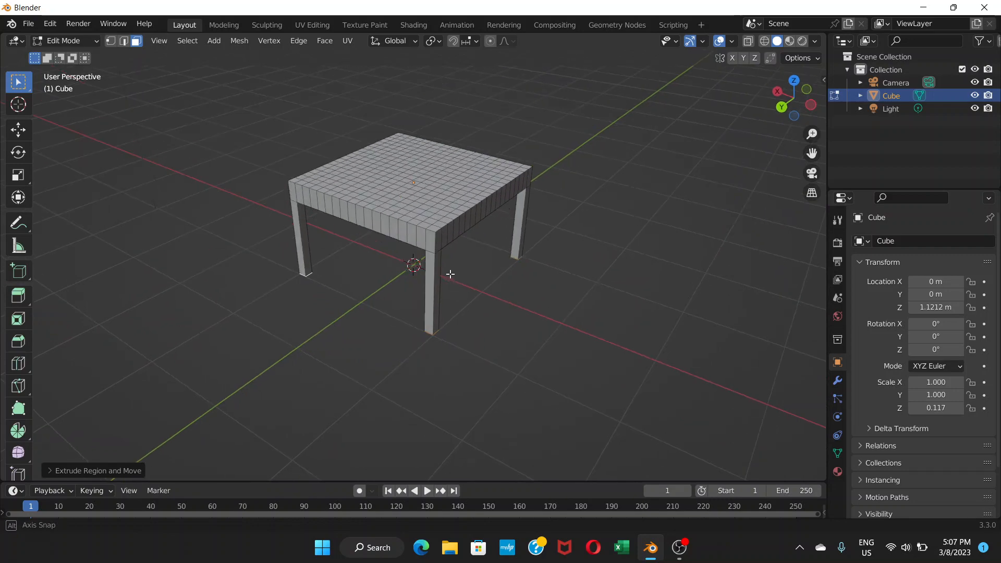
mouse_move(422, 211)
middle_down()
mouse_move(477, 229)
mouse_move(410, 211)
middle_up()
middle_drag(349, 176, 323, 157)
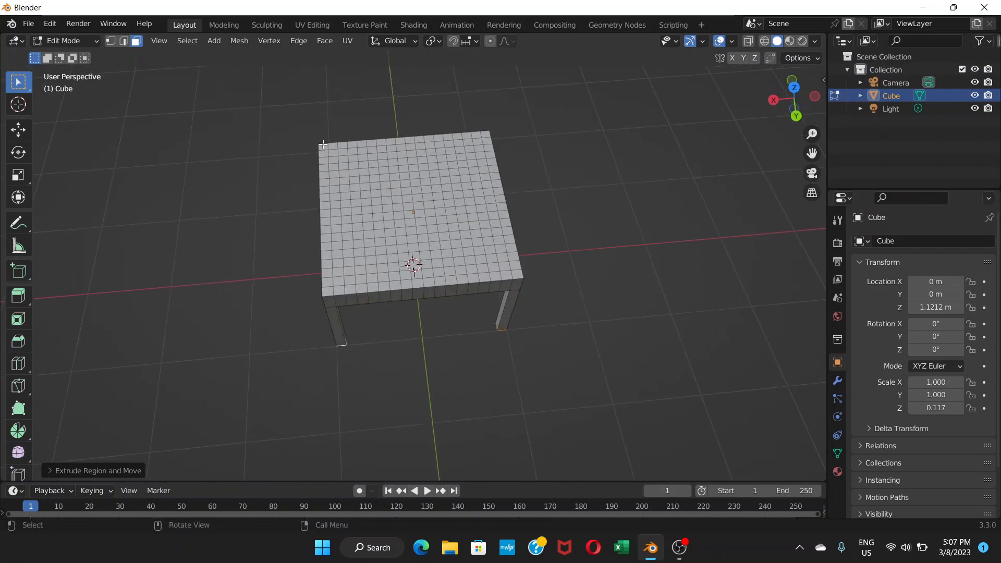
click(323, 150)
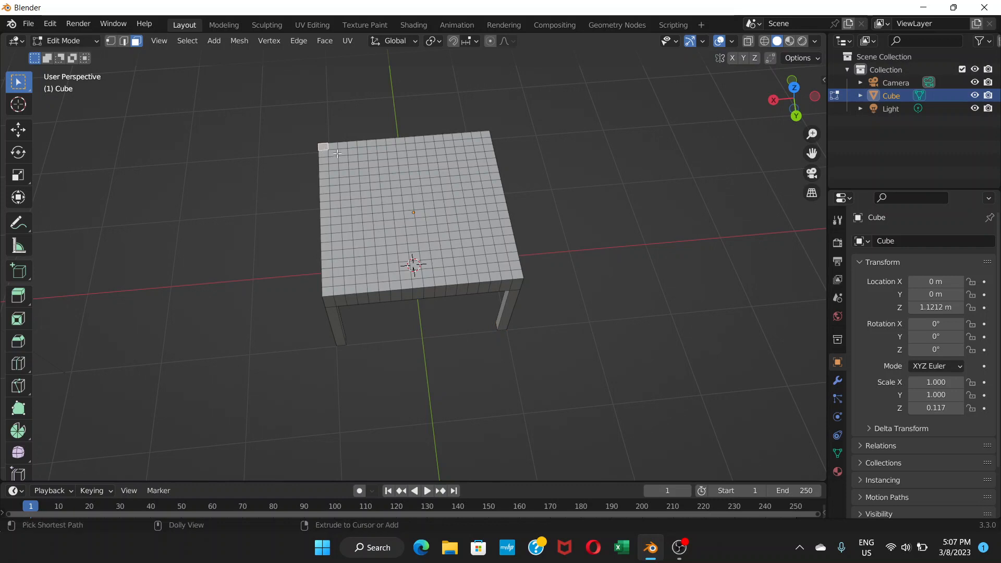
ctrl+shift+click(518, 277)
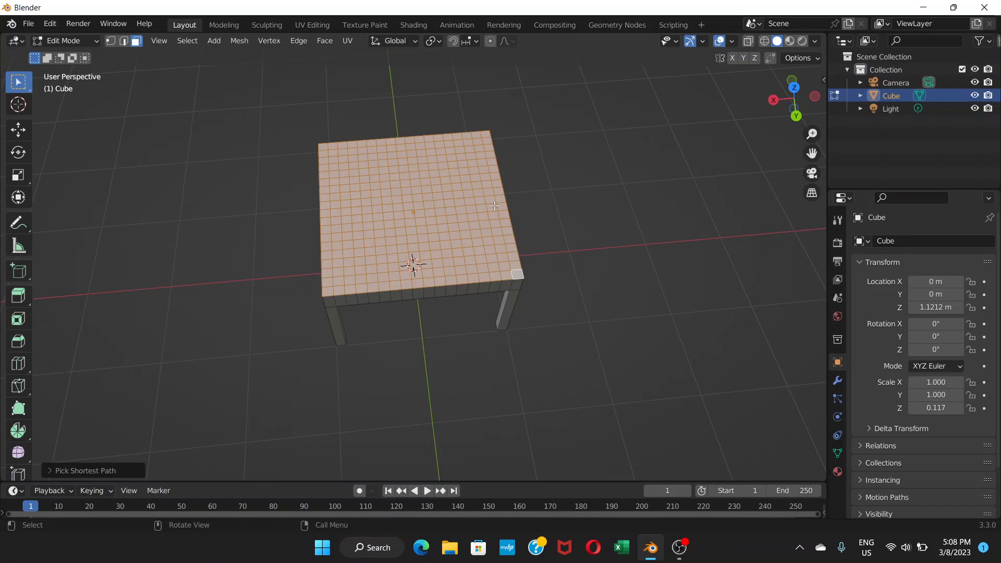
Step: Extrude the selected top faces in place with no offset and scale them to about 1.055 so they overhang the slab
middle_drag(495, 205, 501, 187)
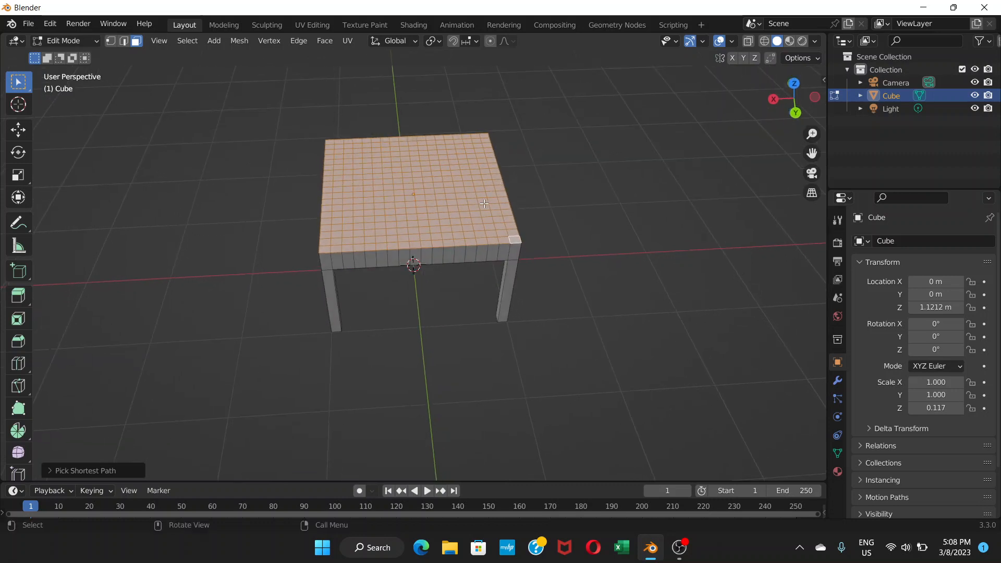
key(e)
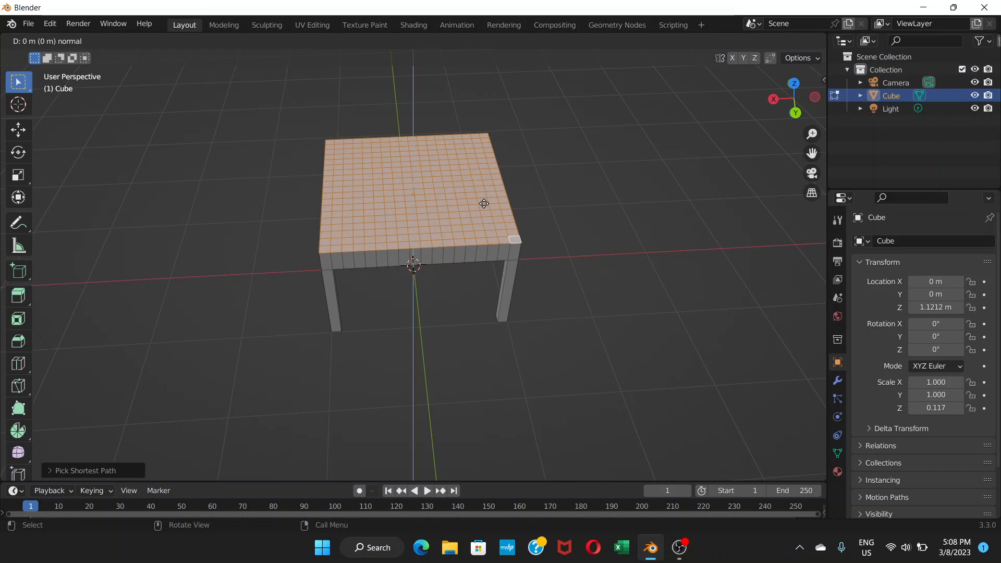
click(484, 203)
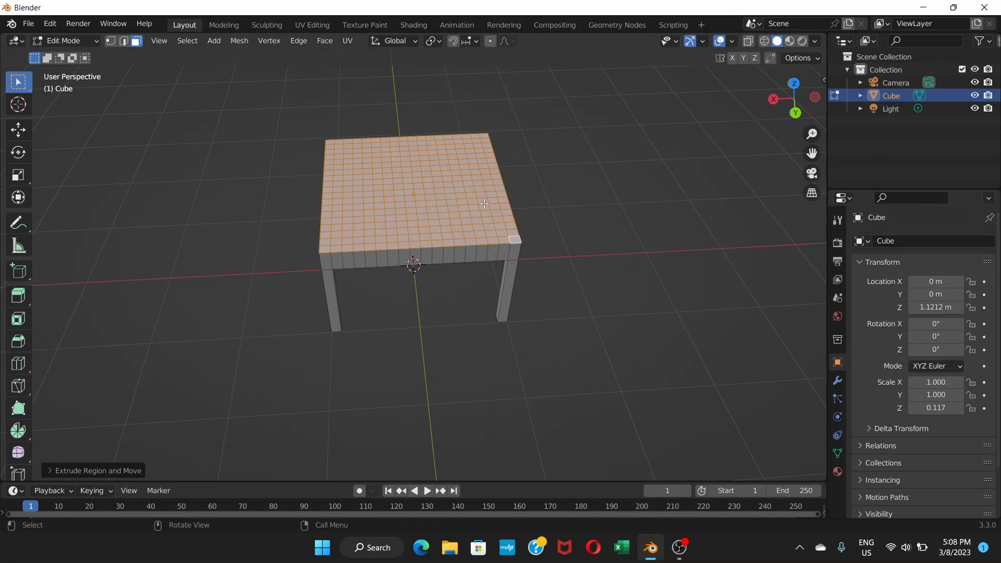
key(s)
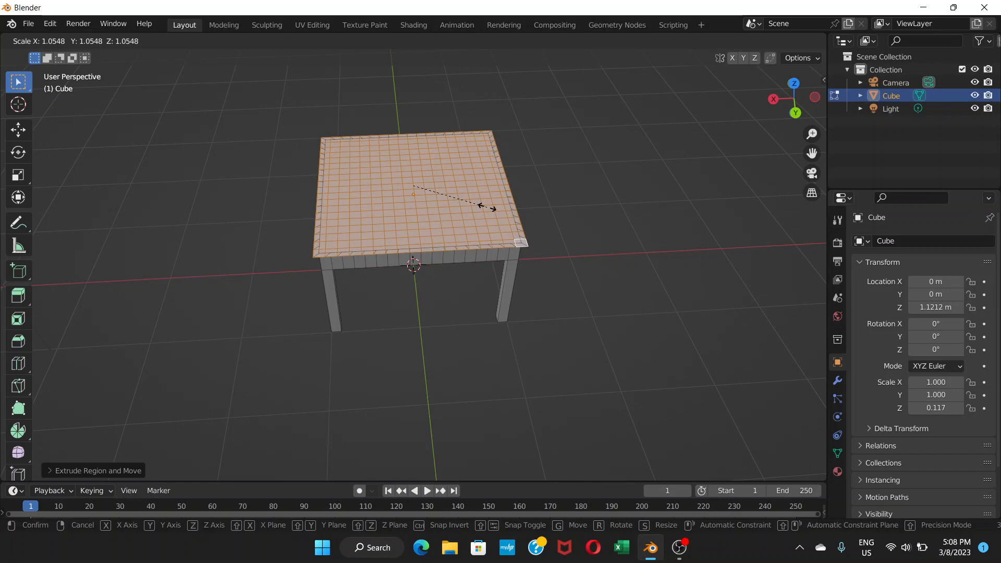
click(488, 207)
Step: Extrude the enlarged top faces upward about 0.047 m to thicken the overhanging tabletop, and clear the selection
mouse_move(491, 214)
middle_down()
mouse_move(494, 182)
mouse_move(493, 199)
middle_up()
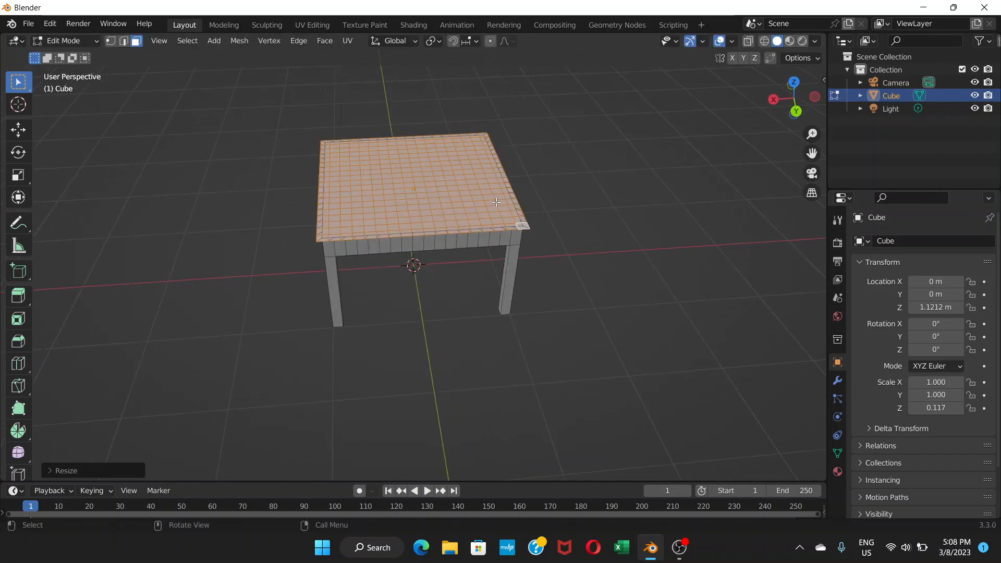
key(e)
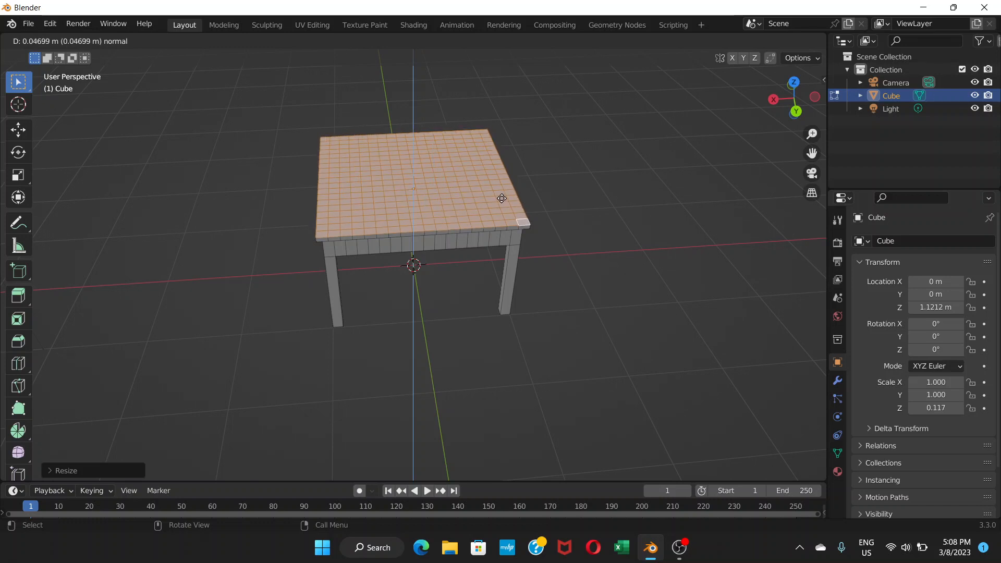
click(501, 199)
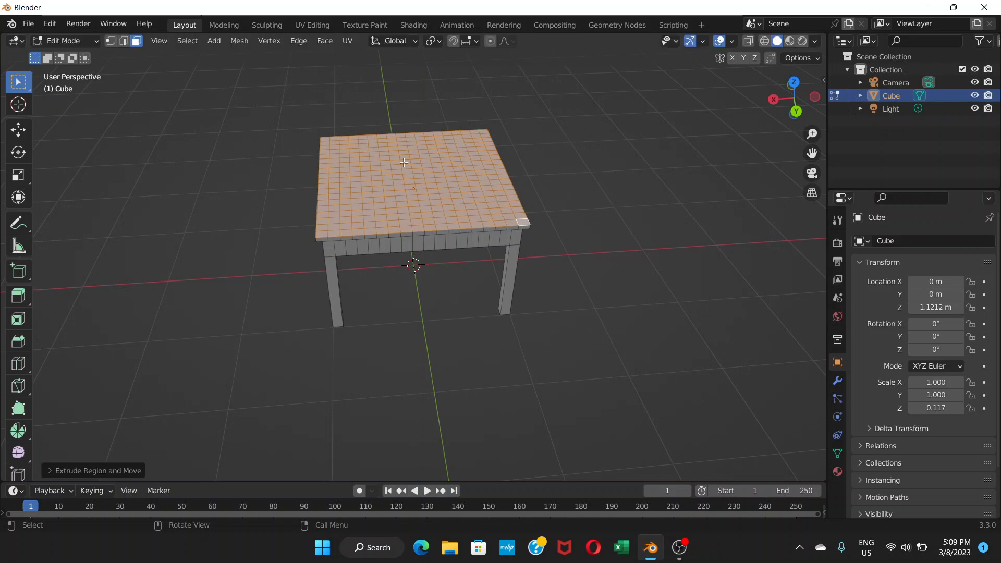
click(571, 193)
Step: Switch the table to Object Mode and display it with Material Preview shading
middle_drag(242, 188, 98, 98)
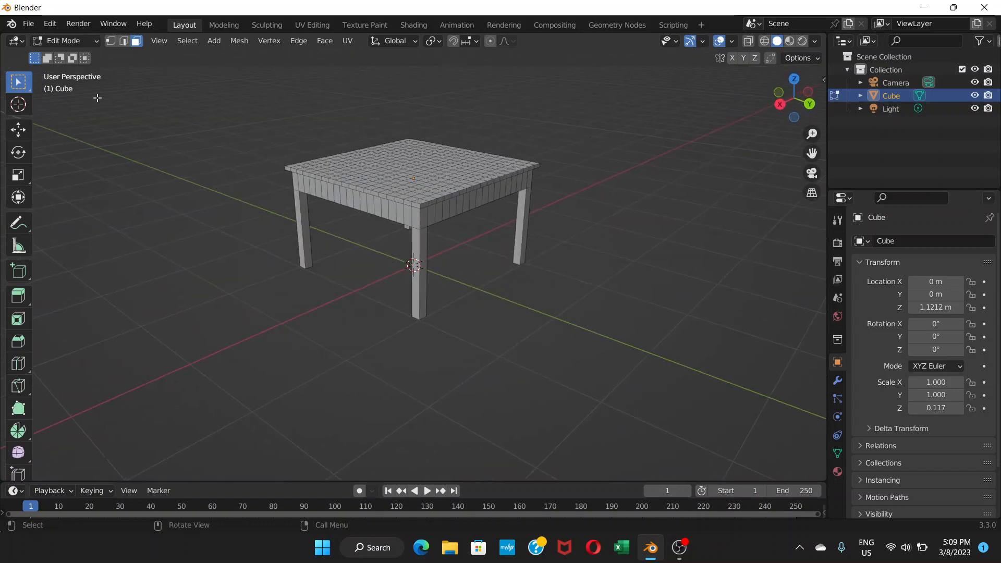
click(92, 42)
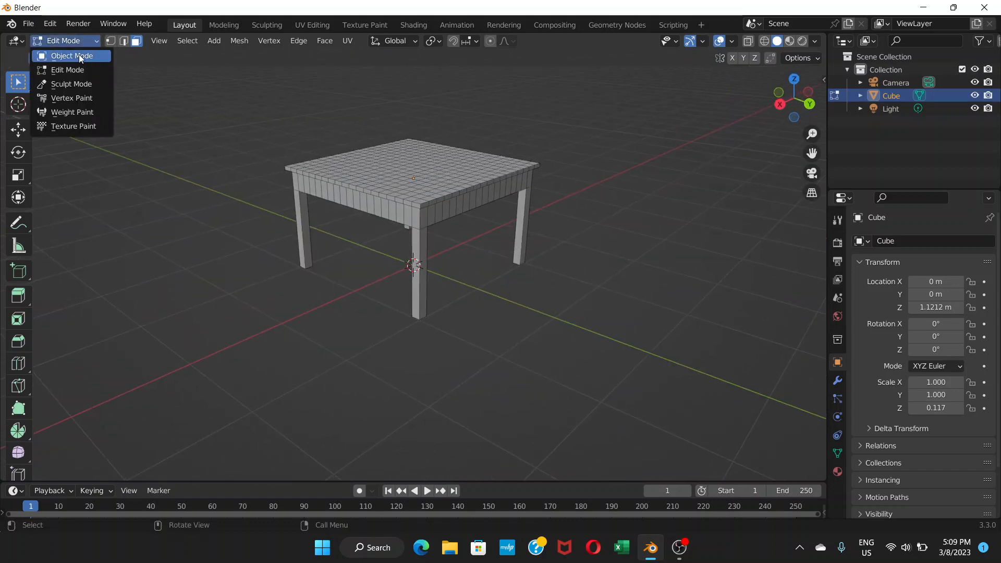
click(77, 55)
middle_drag(564, 151, 550, 179)
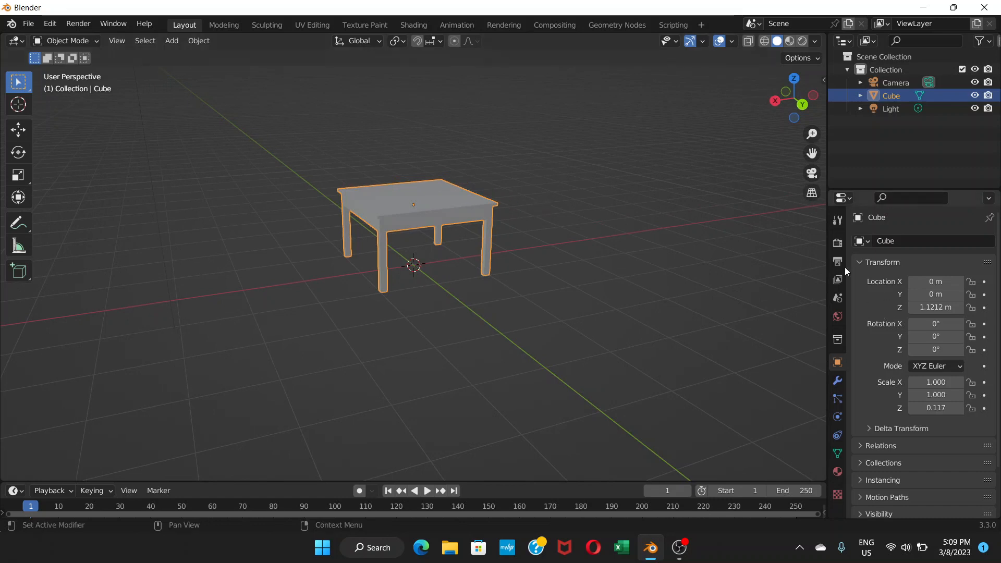
click(790, 41)
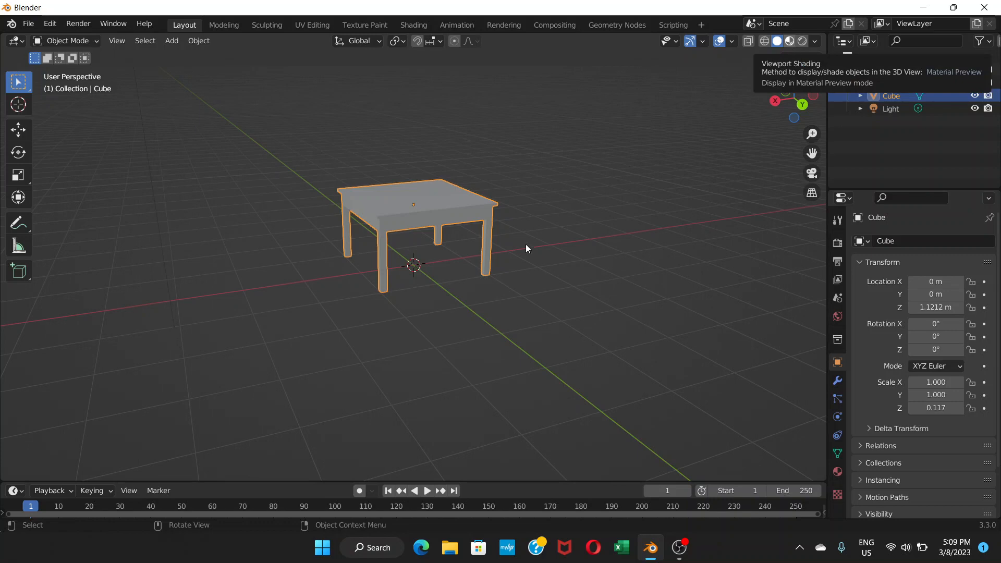
middle_drag(539, 229, 422, 223)
scroll(422, 224, up, 5)
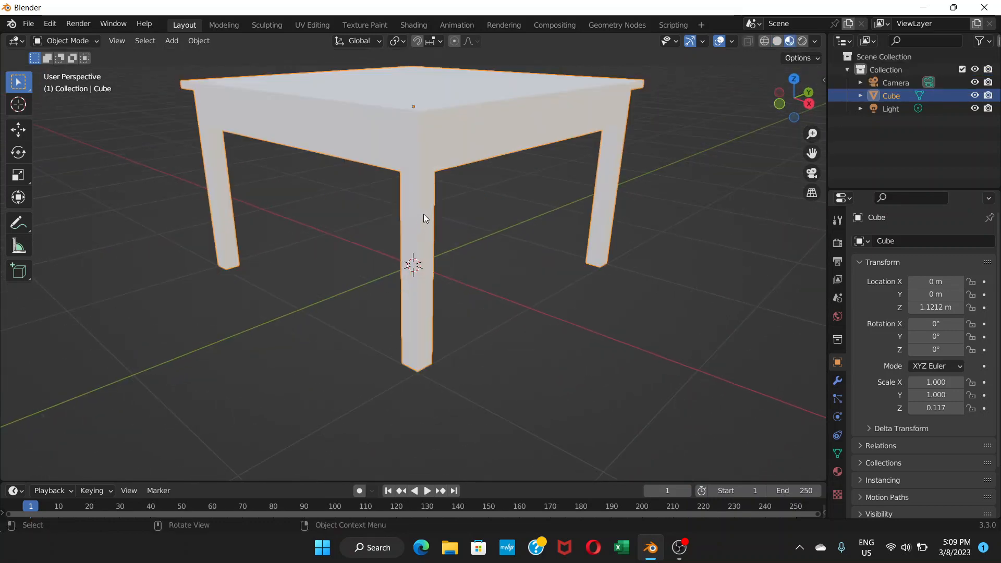
scroll(474, 222, down, 2)
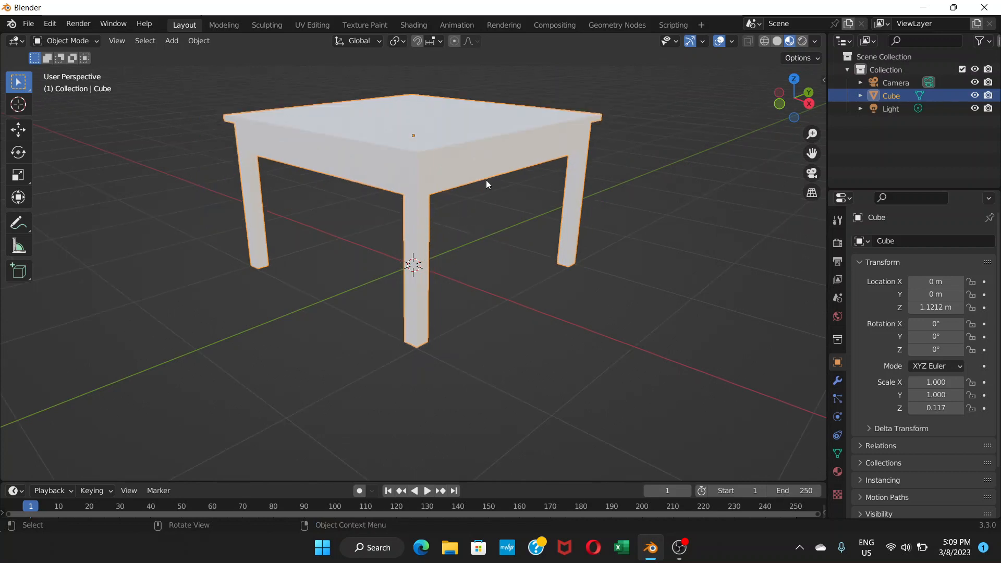
Step: Set the table material's base color to orange, with a hue of about 0.04 and a value of 0.8
click(837, 472)
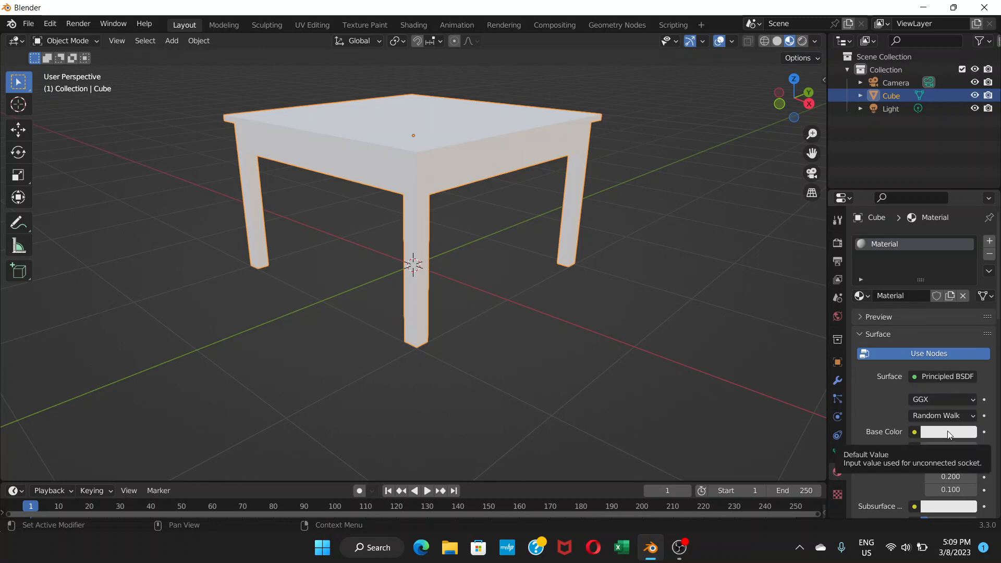
click(947, 430)
click(892, 326)
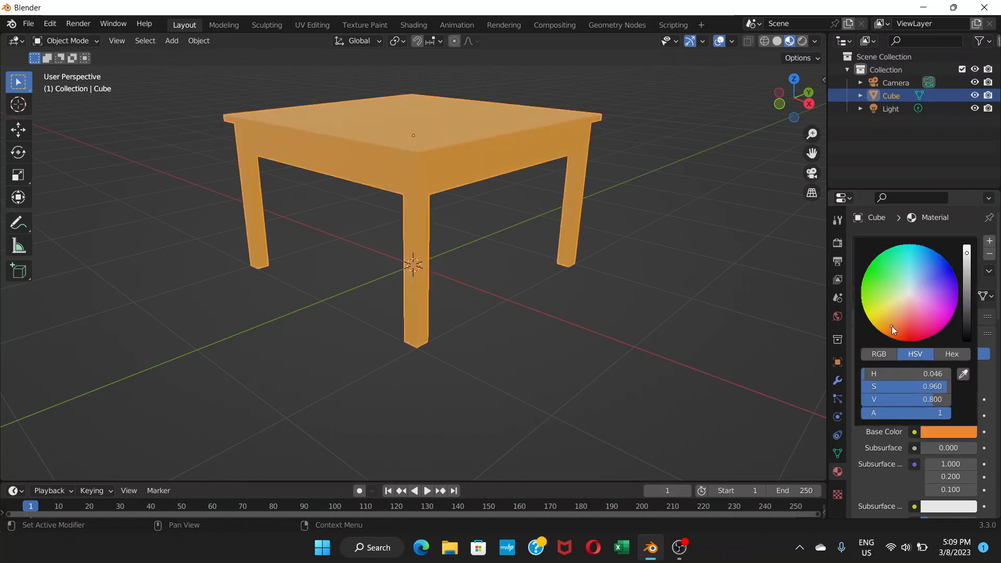
click(897, 326)
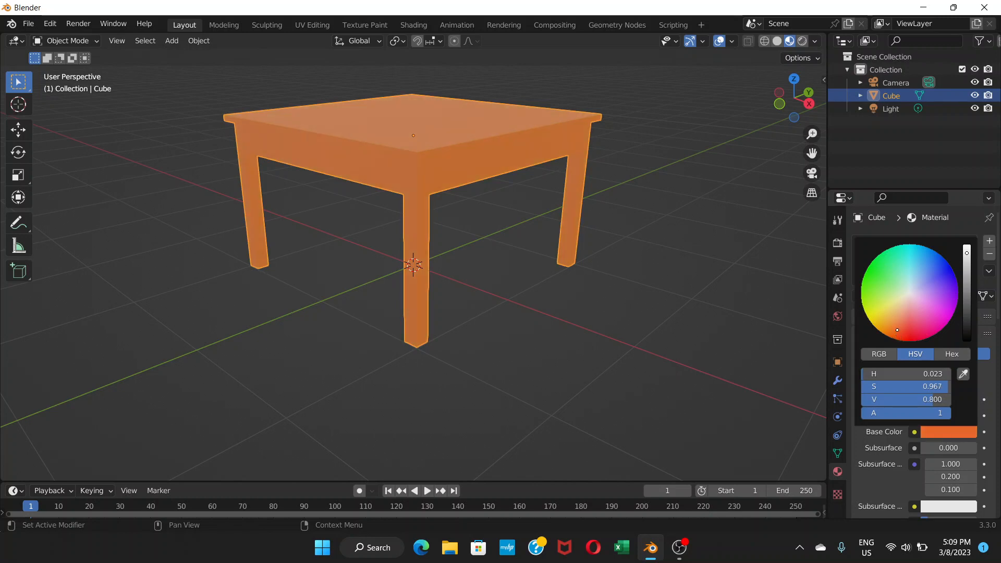
click(888, 324)
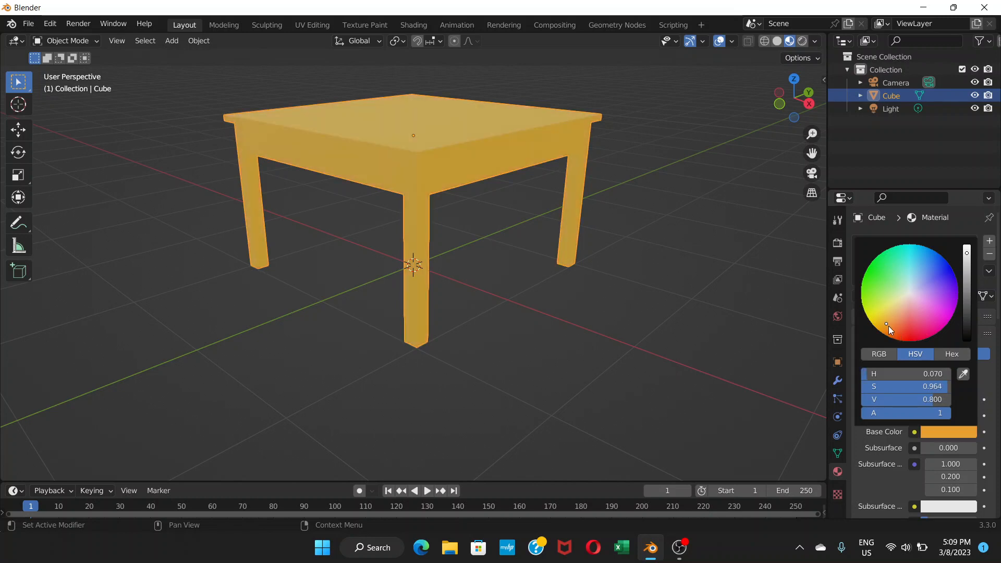
click(892, 330)
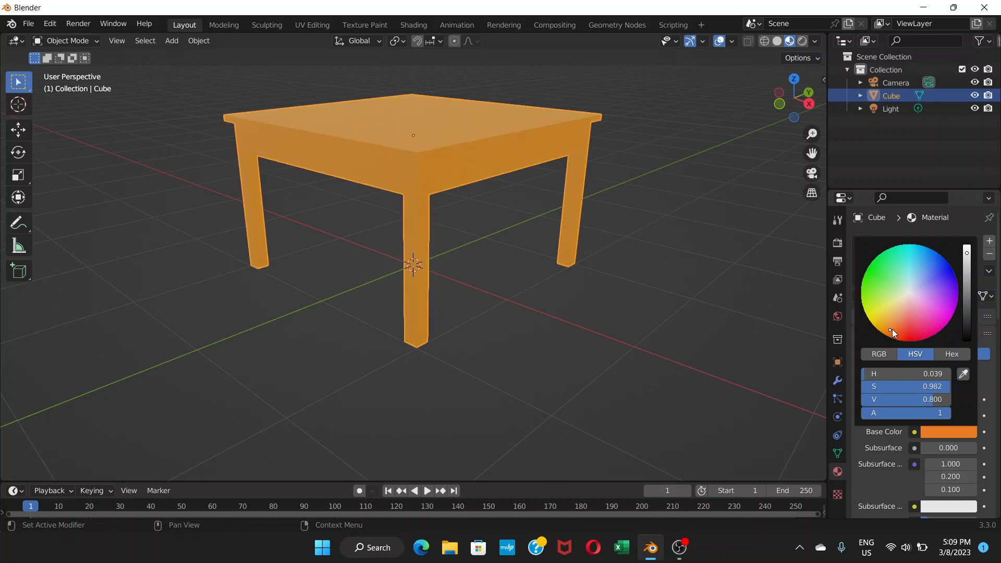
click(947, 435)
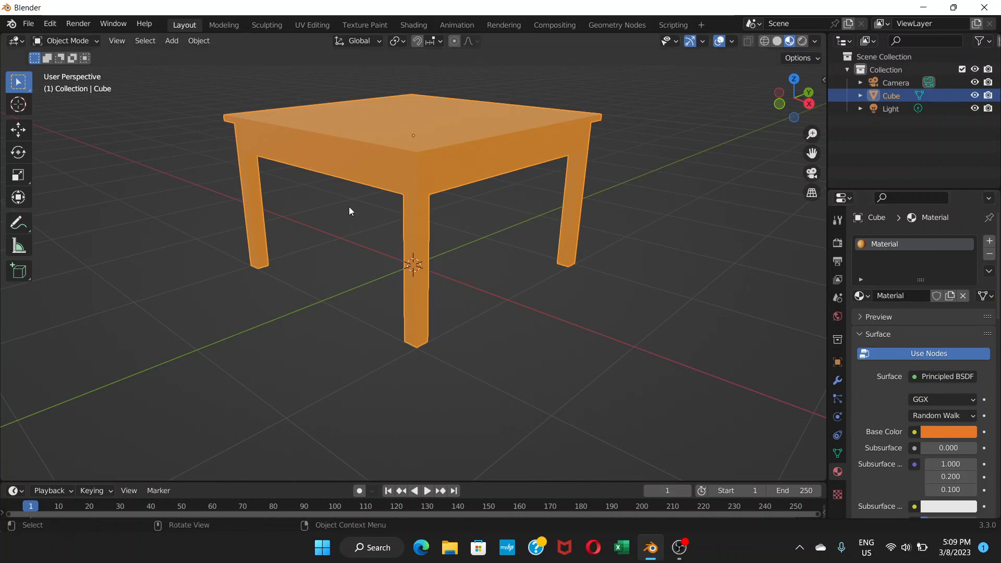
Step: Return the table to Edit Mode and select the full row of apron faces beneath the tabletop on the front side
middle_drag(349, 207, 375, 217)
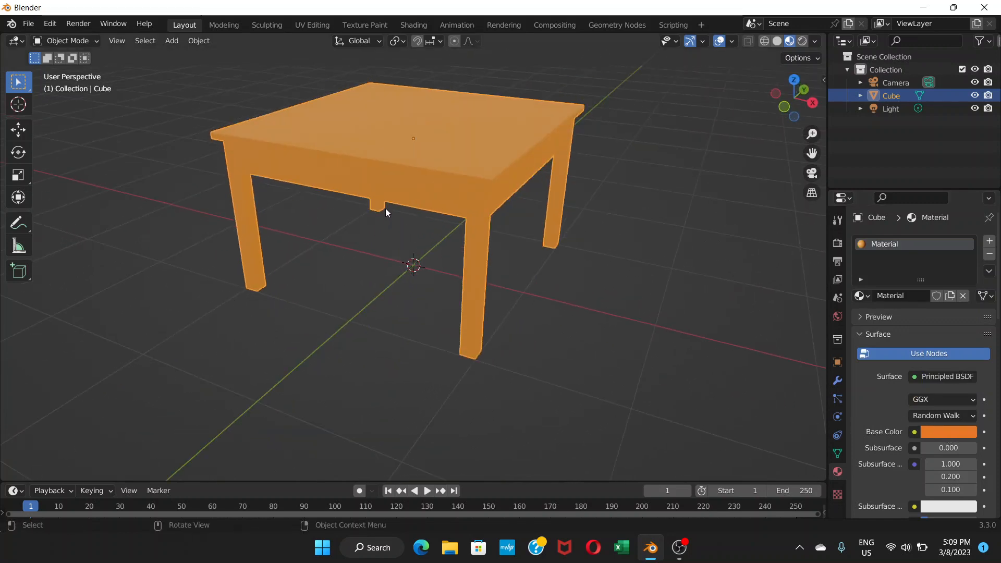
middle_drag(422, 172, 396, 158)
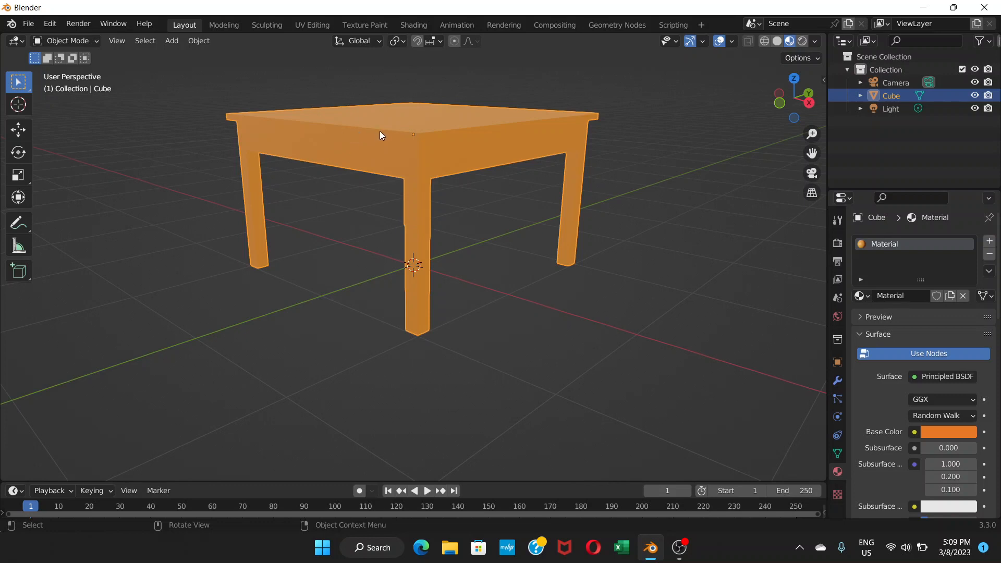
click(97, 40)
click(78, 70)
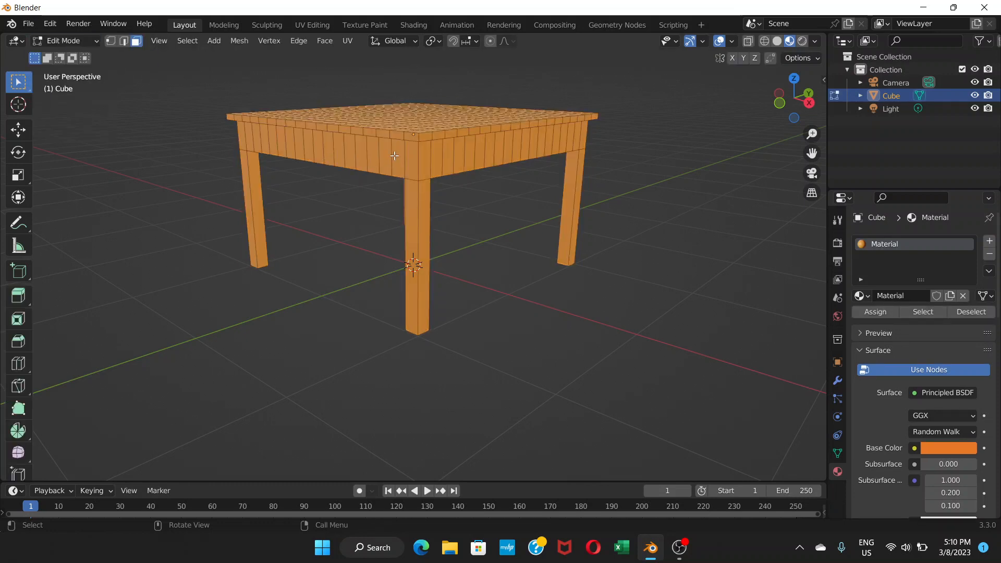
middle_drag(392, 160, 461, 148)
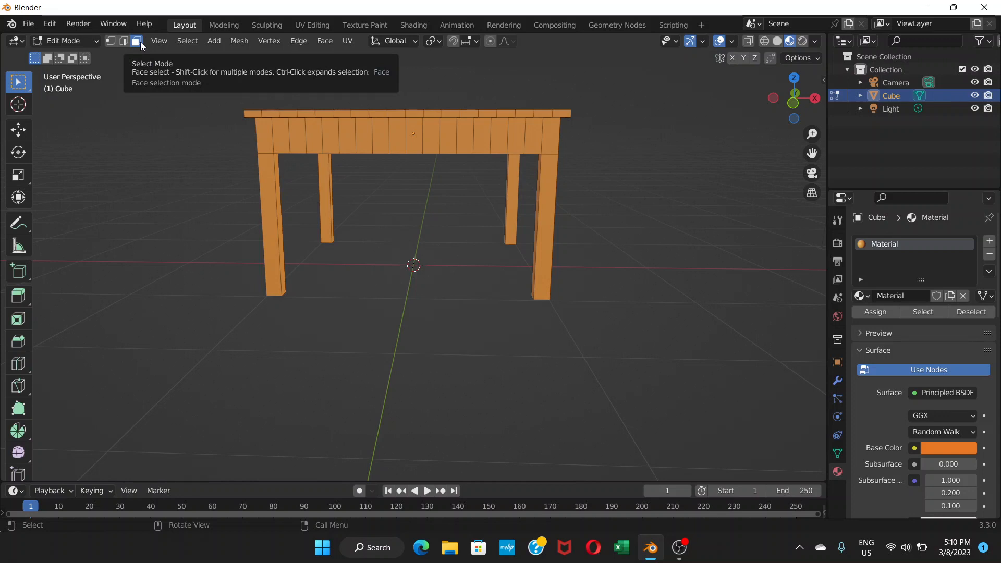
click(266, 140)
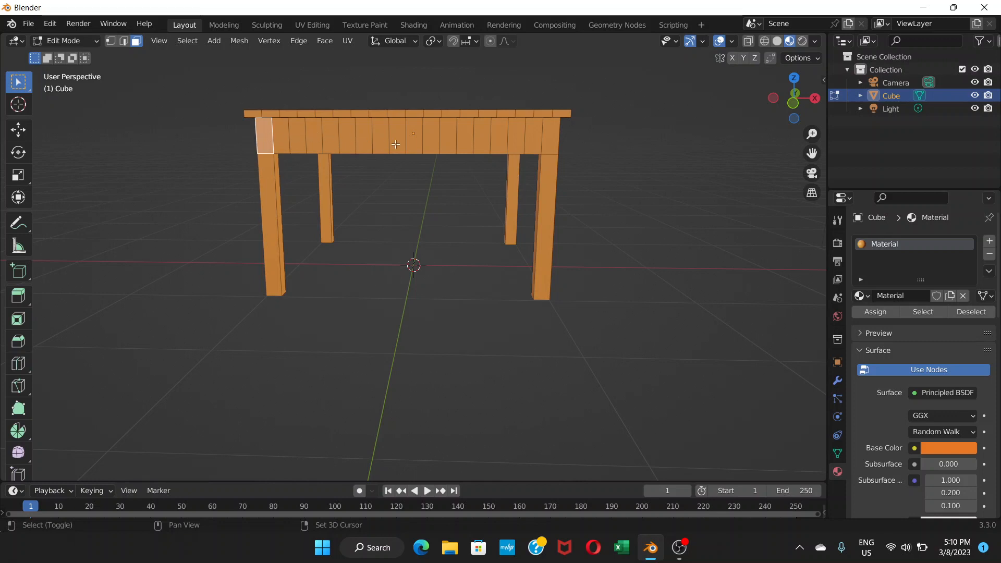
ctrl+click(553, 140)
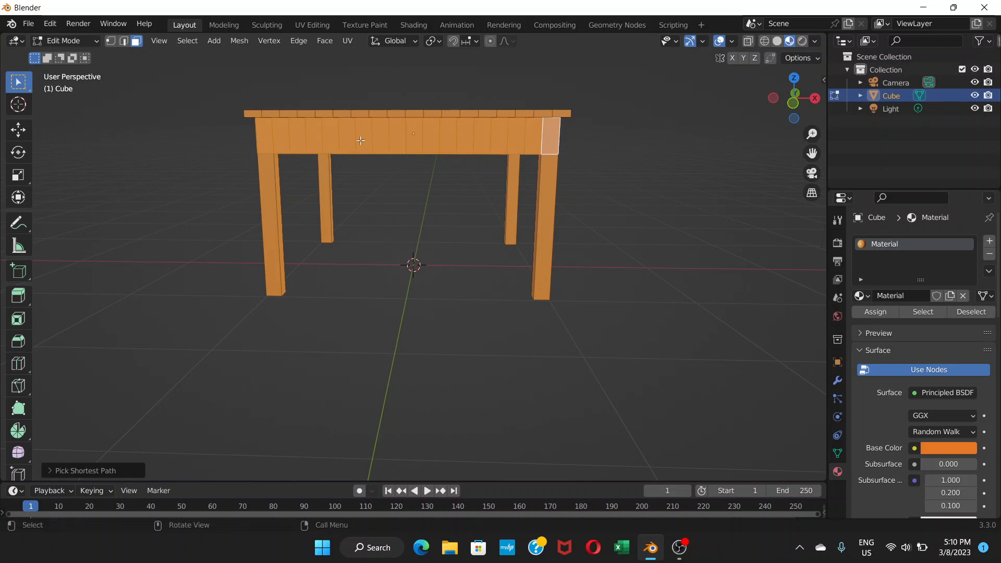
Step: Add the full rows of apron faces on the table's other three sides to the selection
middle_drag(460, 141, 379, 139)
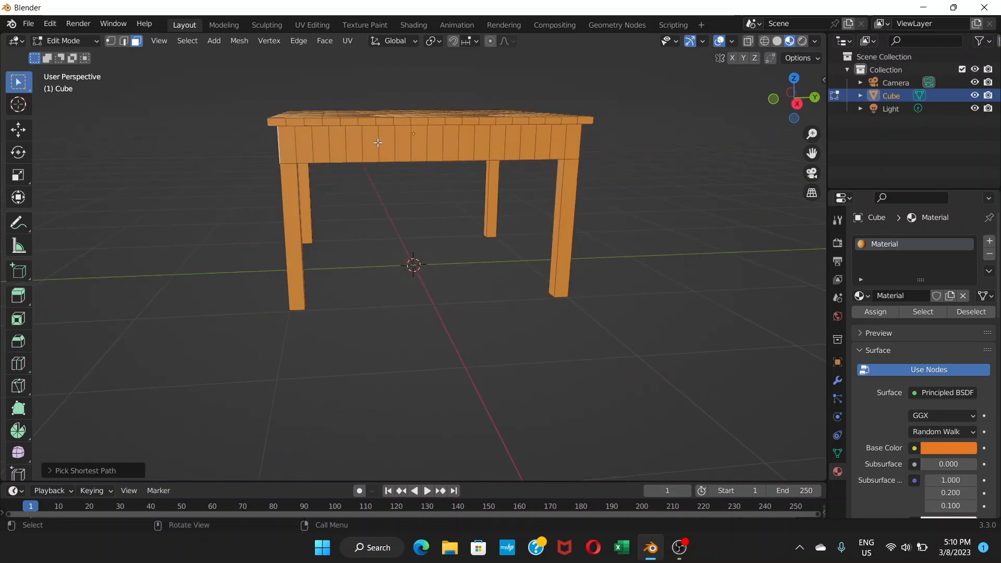
click(285, 141)
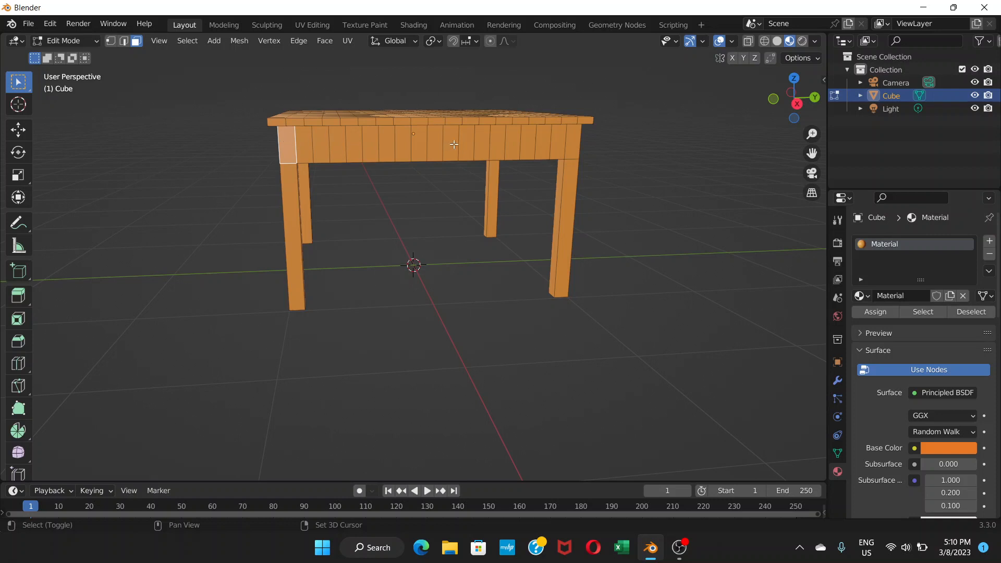
ctrl+click(573, 144)
middle_drag(597, 164, 375, 157)
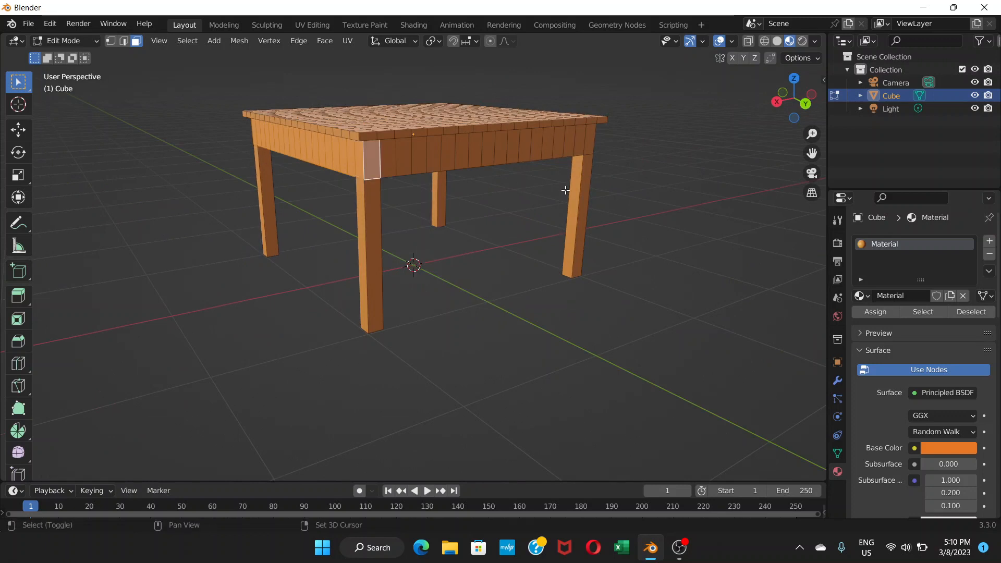
middle_drag(566, 191, 539, 190)
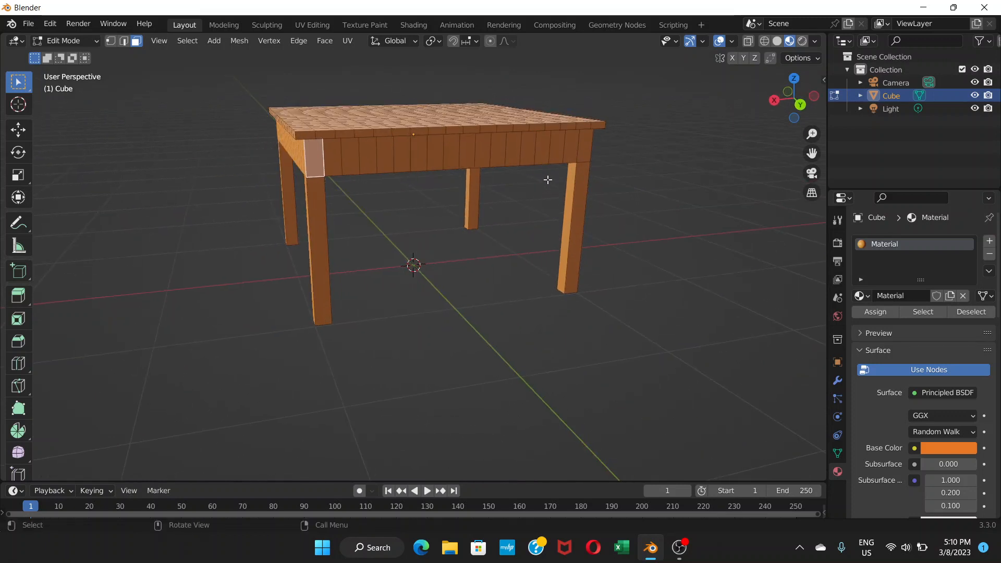
ctrl+click(585, 153)
middle_drag(618, 178, 459, 177)
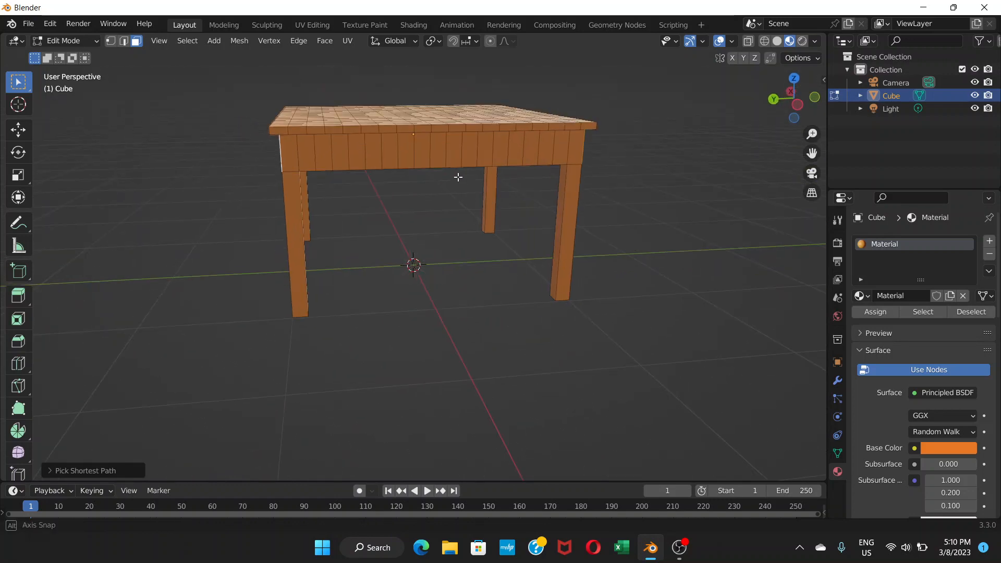
click(290, 156)
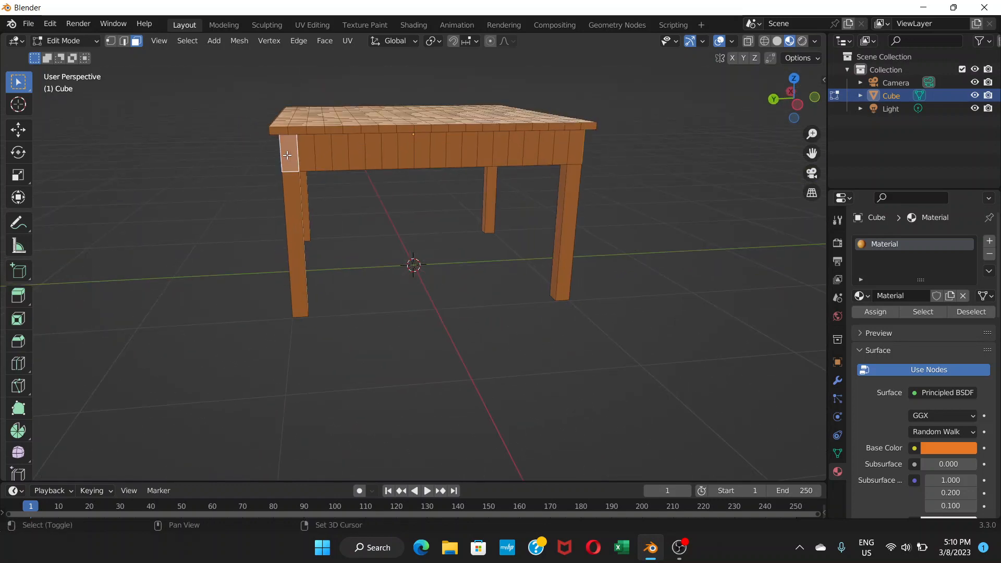
ctrl+click(577, 157)
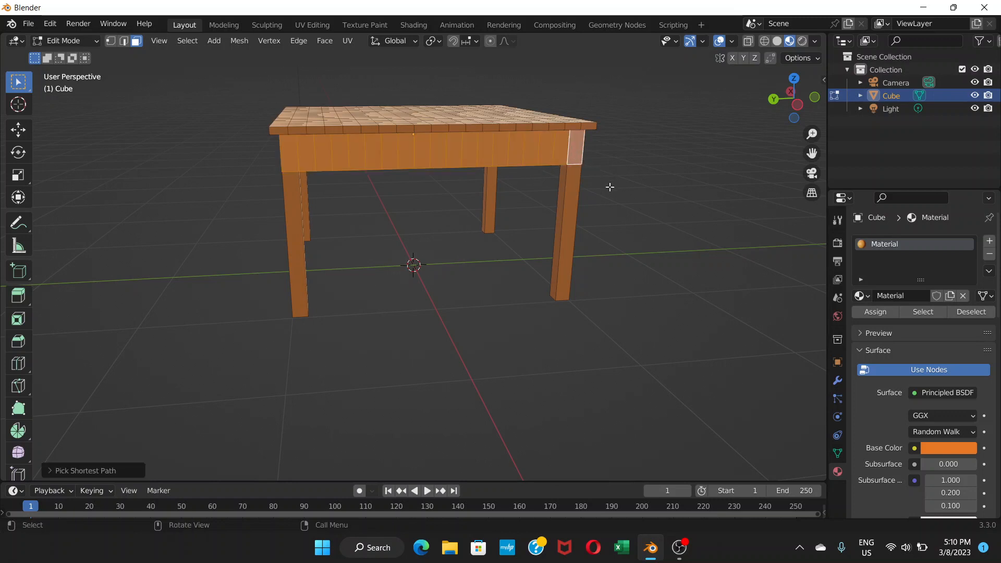
middle_drag(611, 185, 514, 182)
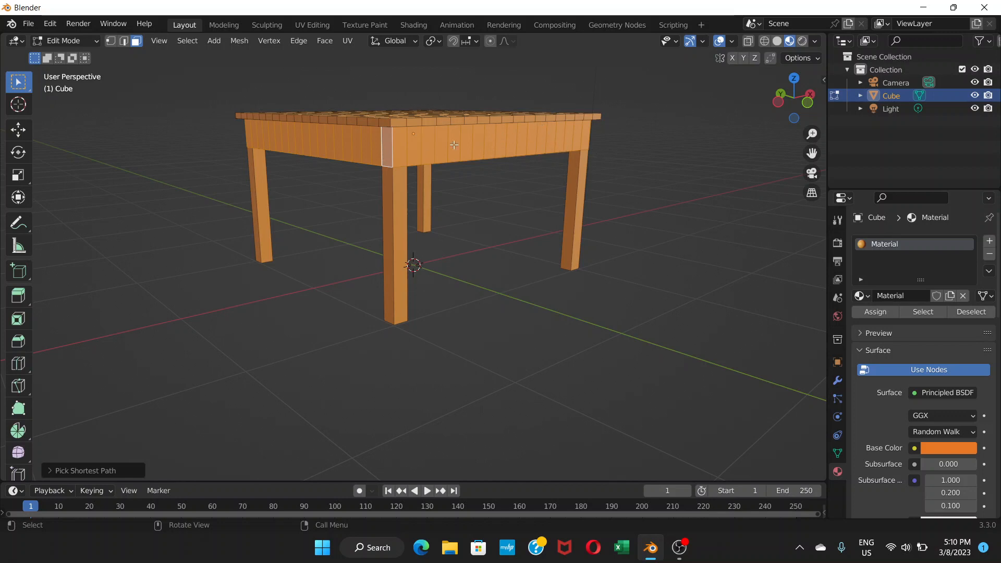
Step: Add a second material to the table with a brown base color of hue 0.056, saturation 0.981 and value 0.33
click(990, 243)
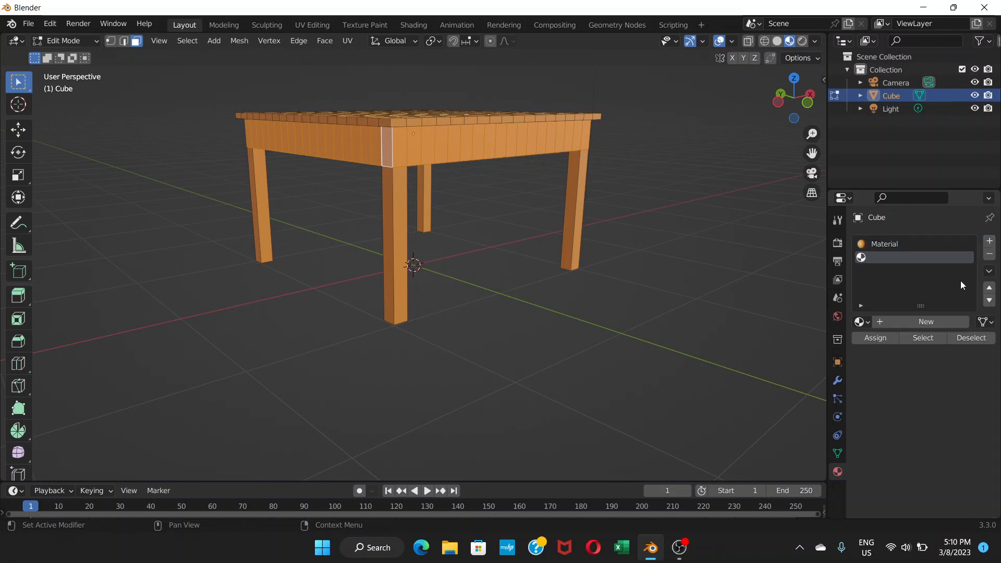
click(922, 323)
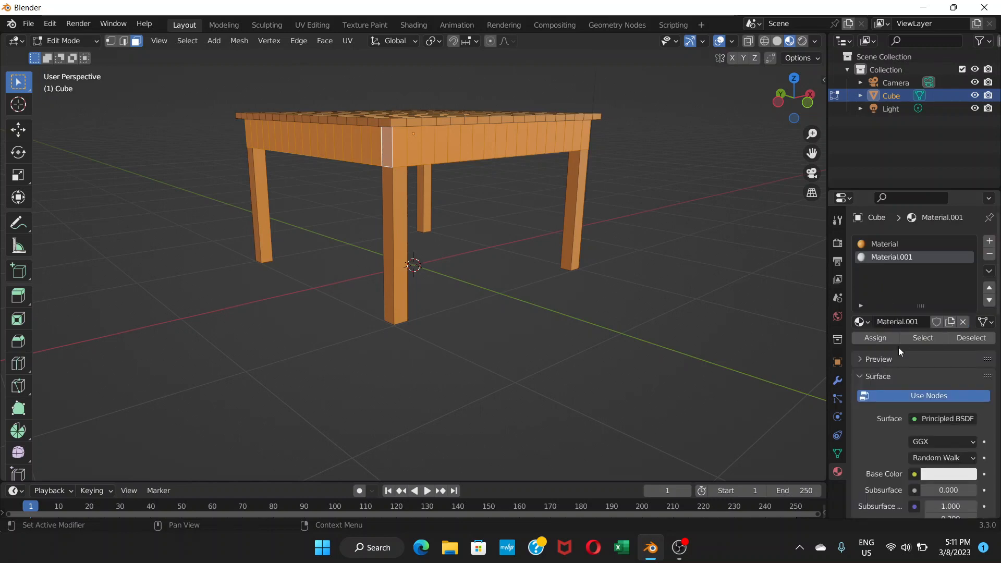
scroll(887, 436, down, 3)
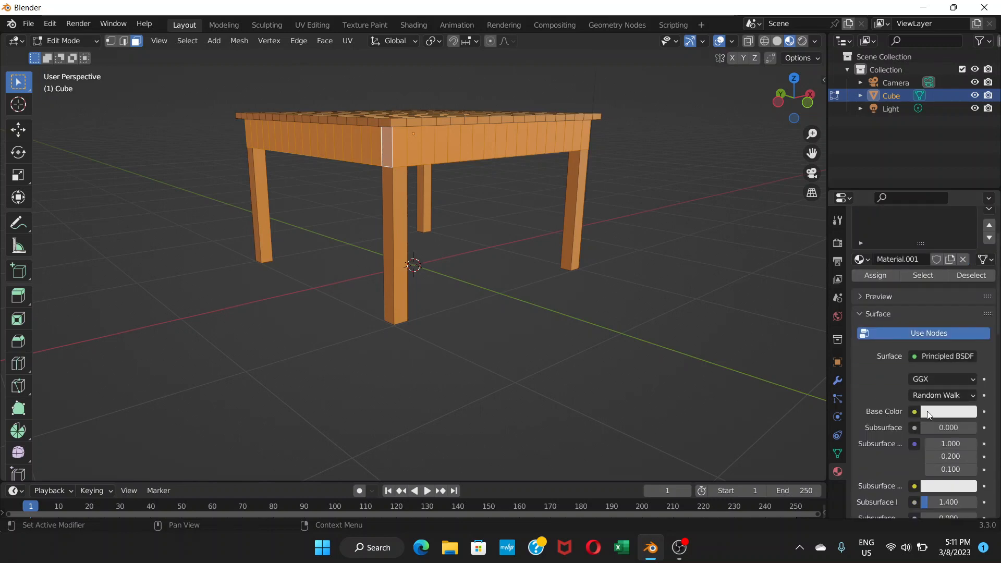
click(934, 412)
click(887, 302)
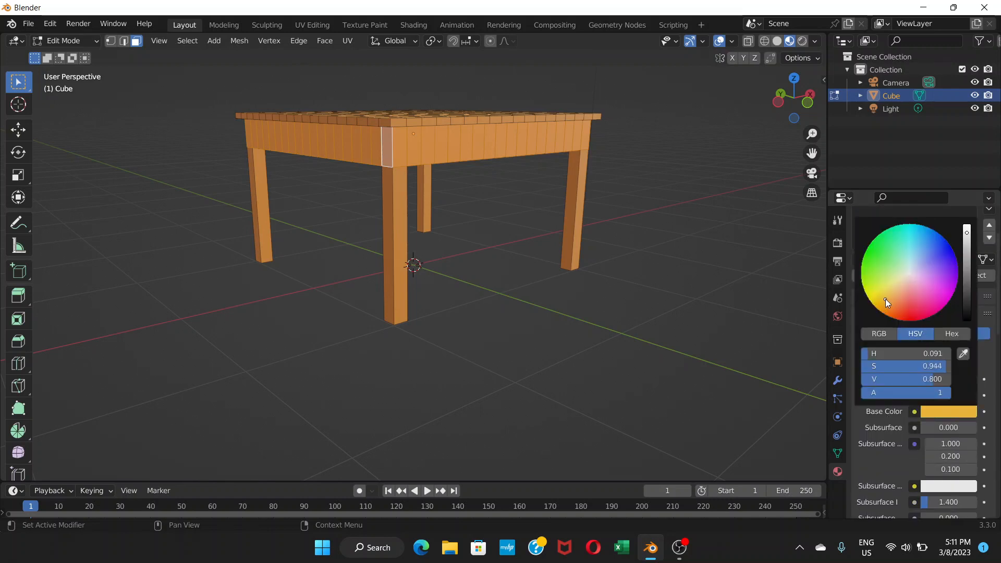
drag(887, 302, 886, 309)
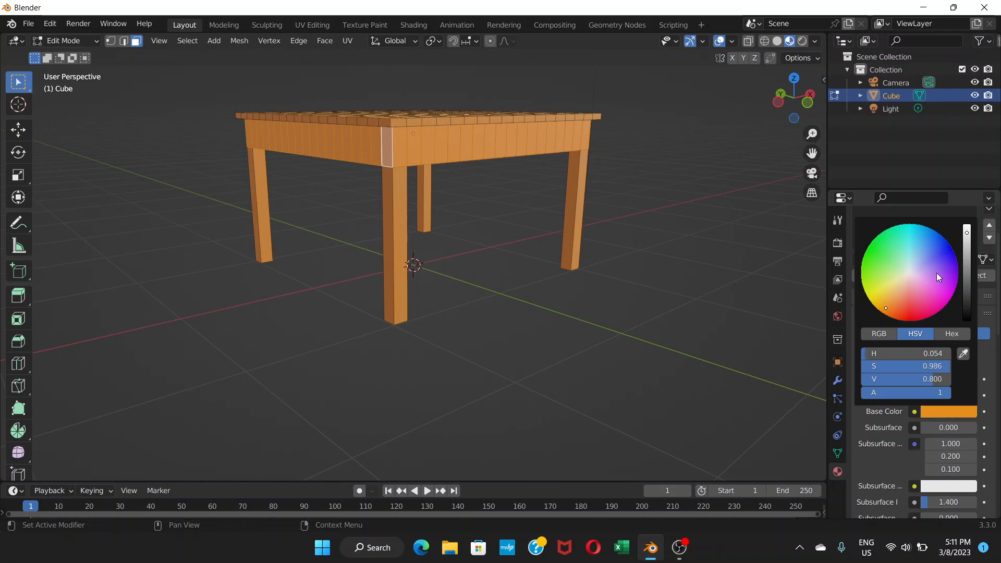
click(966, 261)
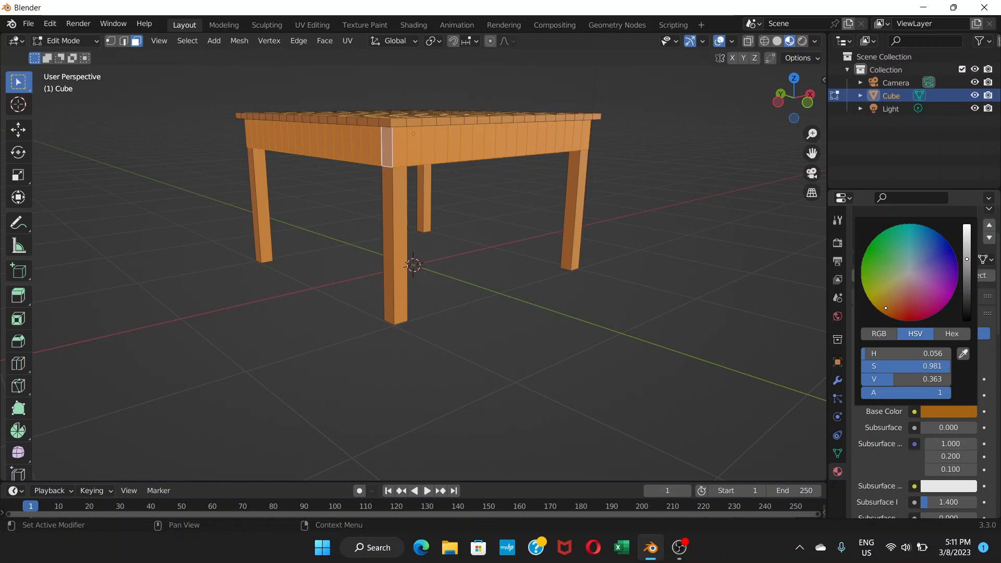
drag(966, 261, 966, 264)
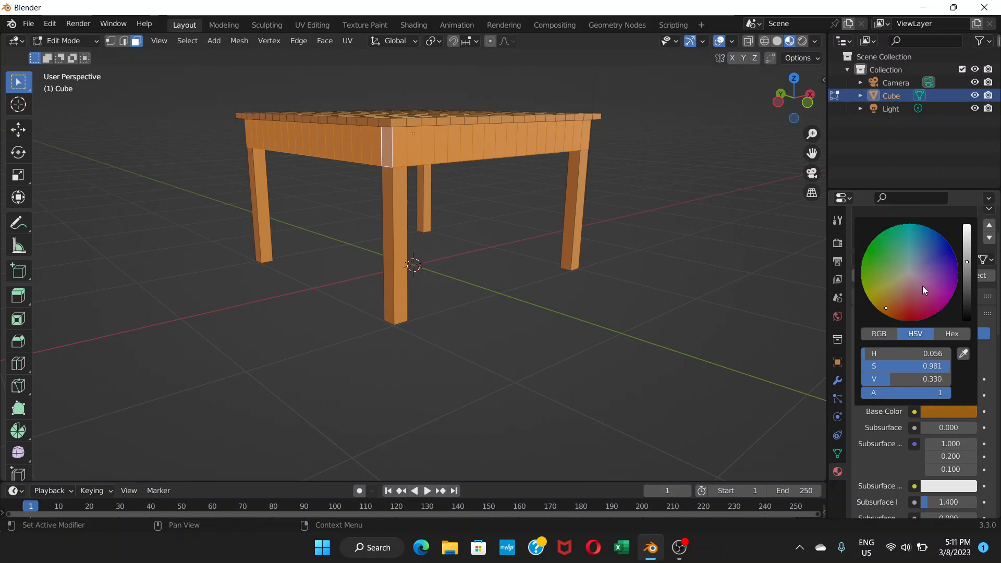
click(953, 411)
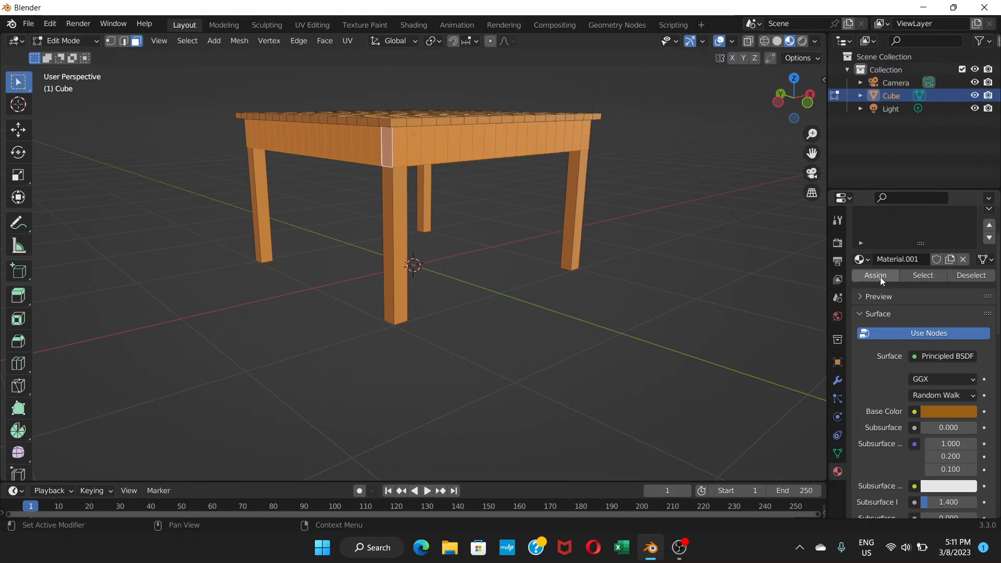
Step: Assign the new brown material to the selected apron faces and view the deselected mesh in Object Mode
scroll(874, 301, up, 1)
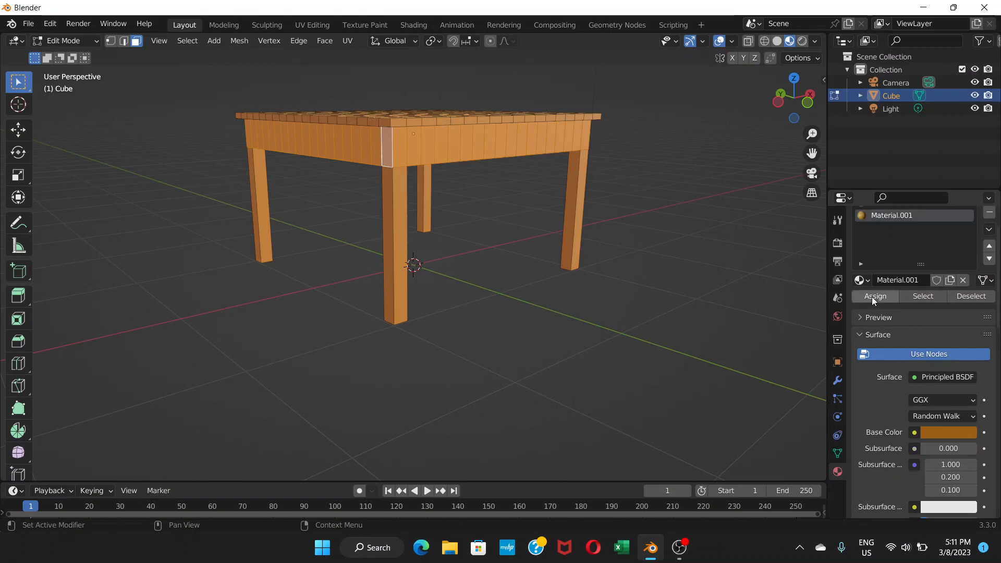
click(872, 296)
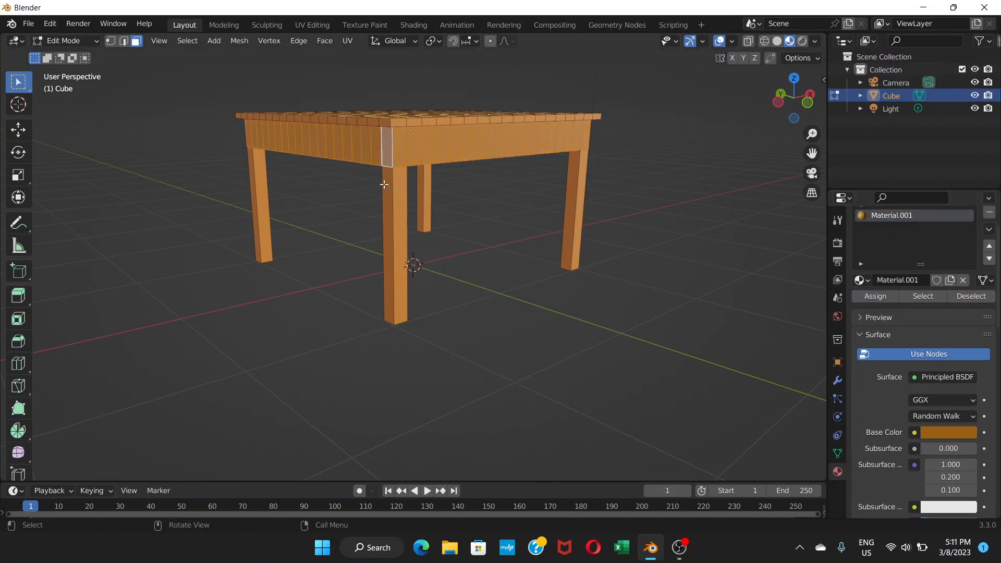
click(155, 128)
click(94, 41)
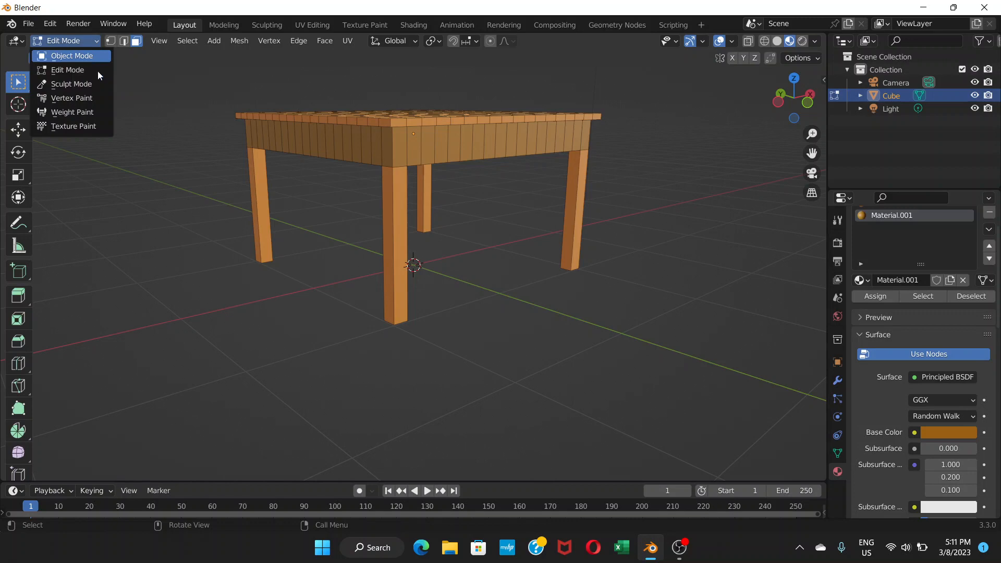
click(79, 55)
middle_drag(472, 174, 364, 200)
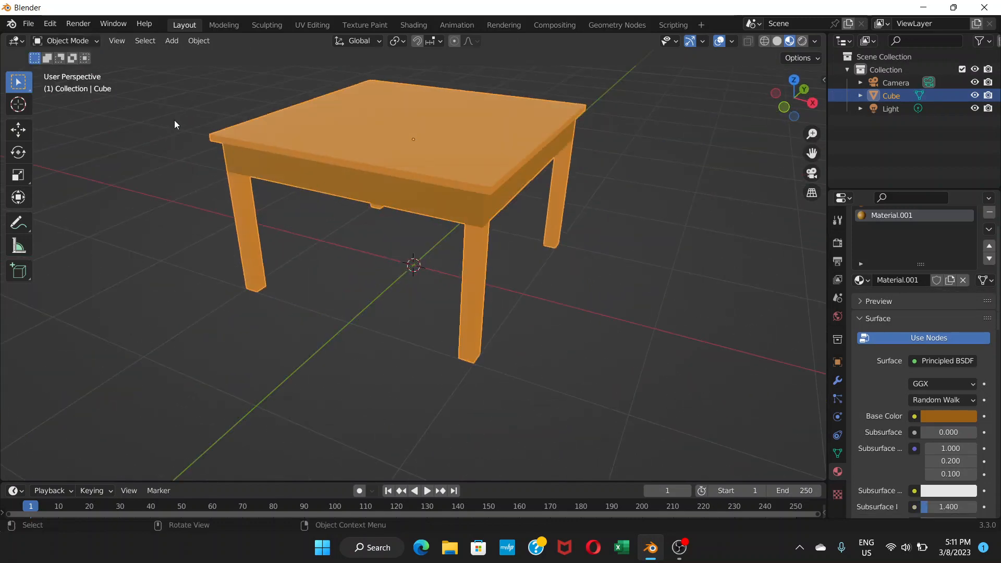
Step: Return the table to Edit Mode and select all the upper faces of the tabletop from corner to corner
click(92, 42)
click(83, 70)
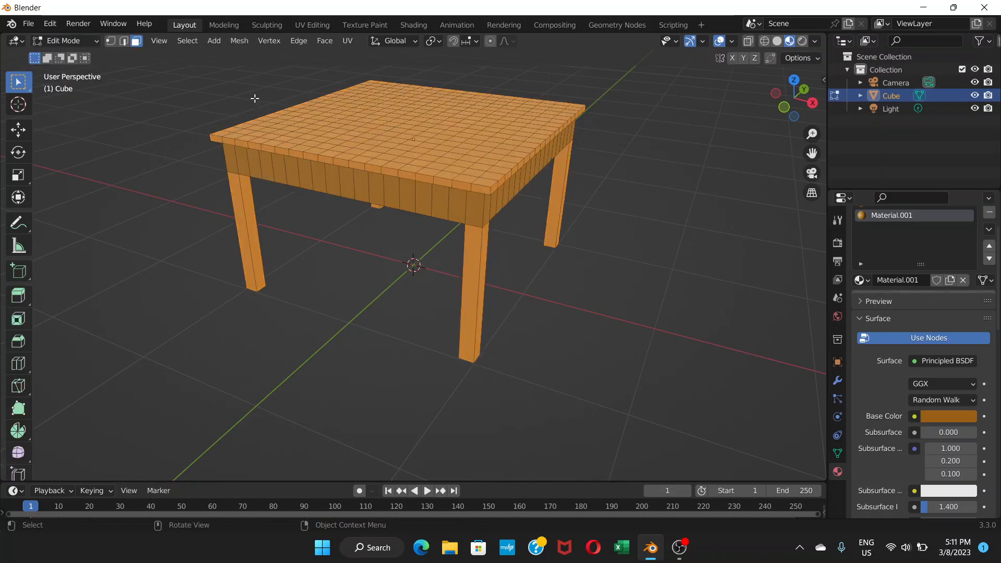
middle_drag(347, 115, 377, 163)
scroll(376, 163, up, 1)
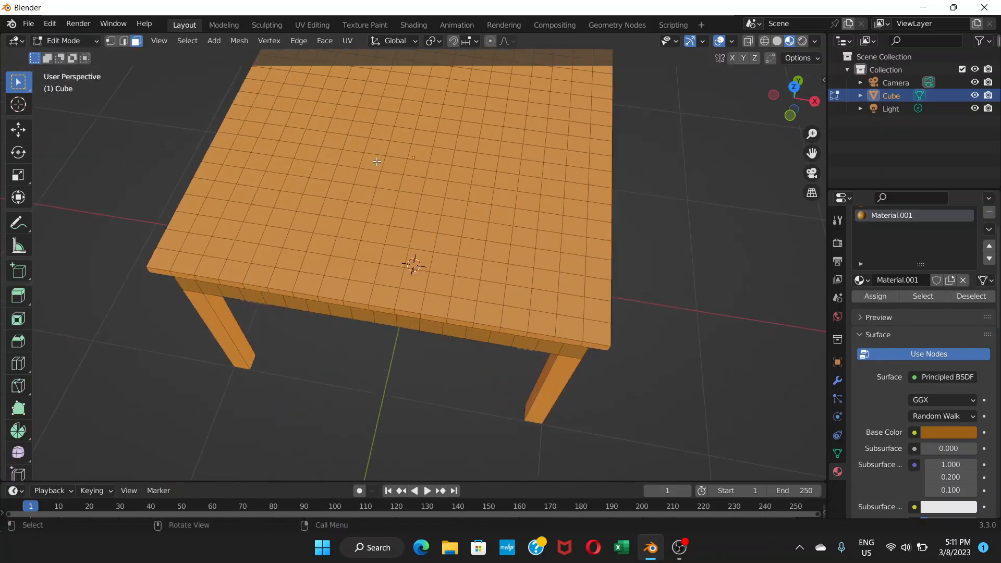
scroll(374, 161, down, 5)
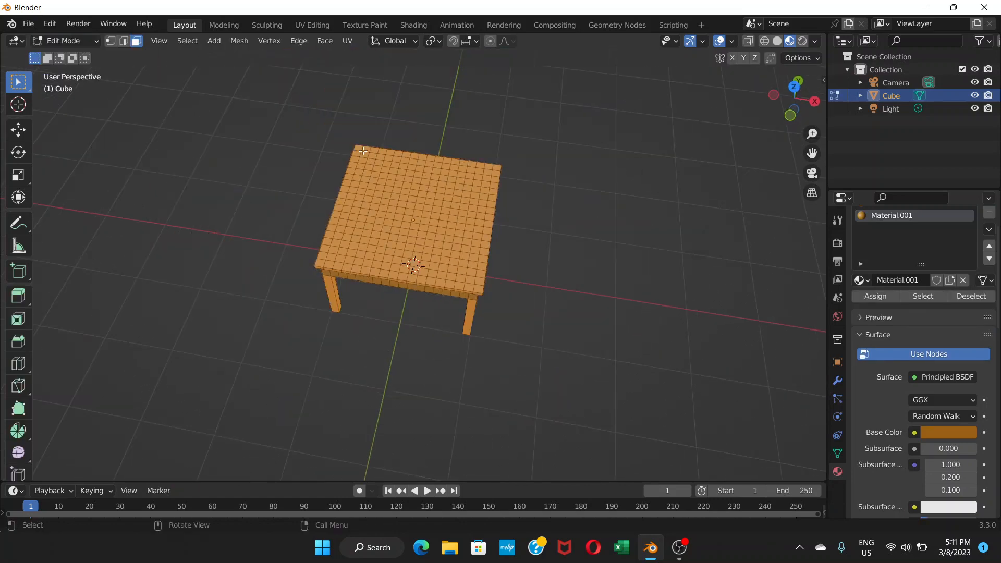
click(363, 150)
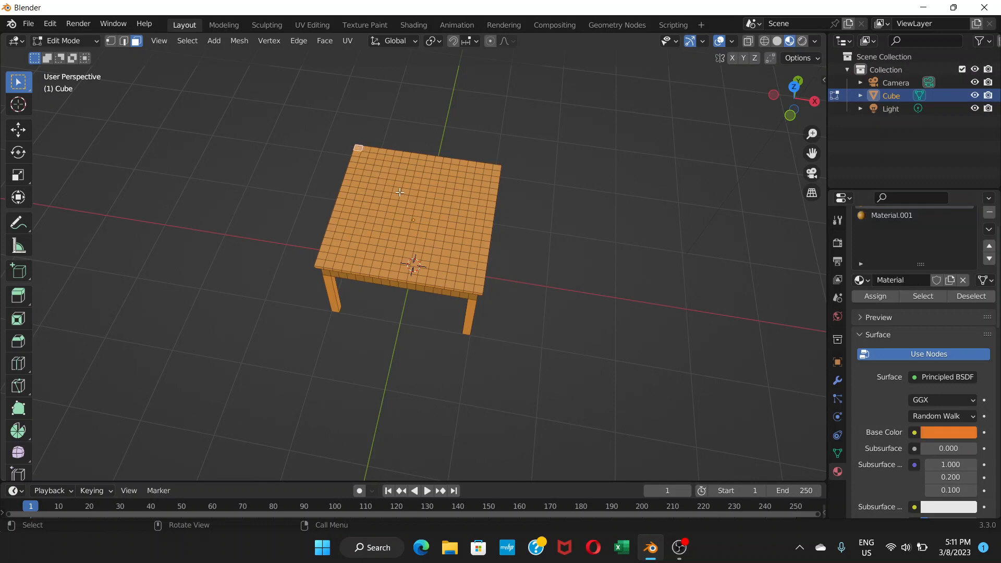
ctrl+click(479, 290)
scroll(430, 212, up, 1)
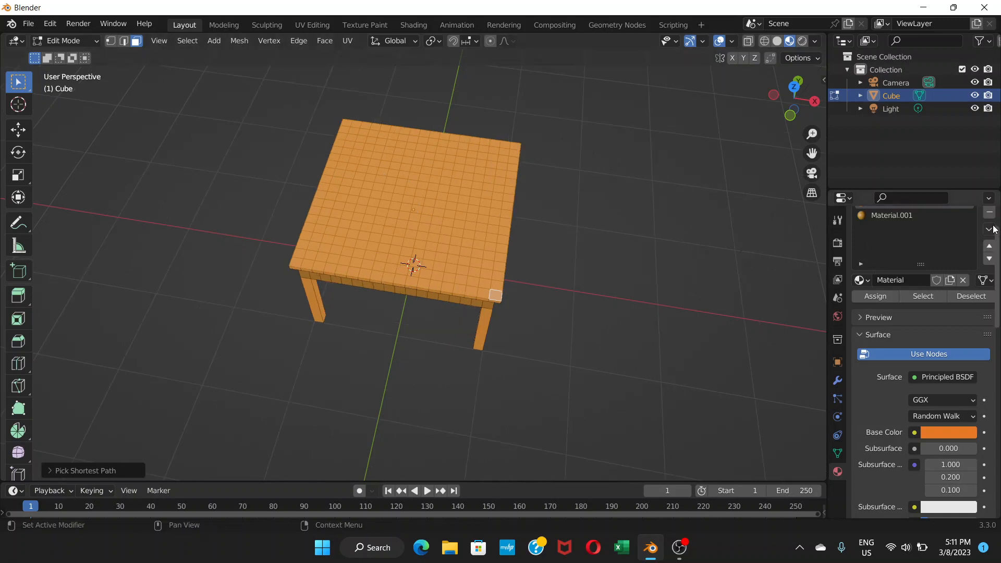
Step: Add a third material with a dark reddish-brown base color, hue about 0.03 and saturation about 0.95
scroll(993, 230, up, 2)
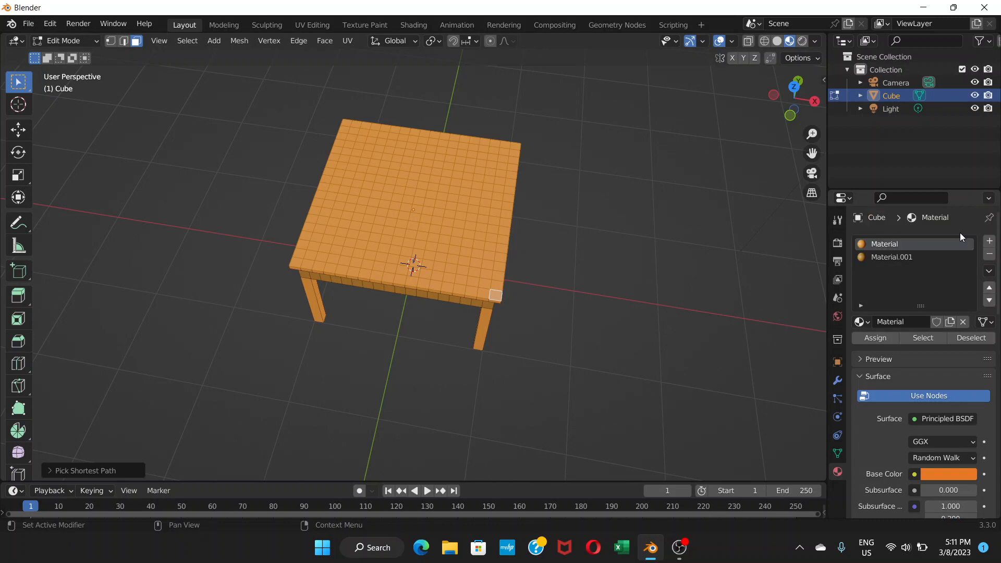
click(990, 243)
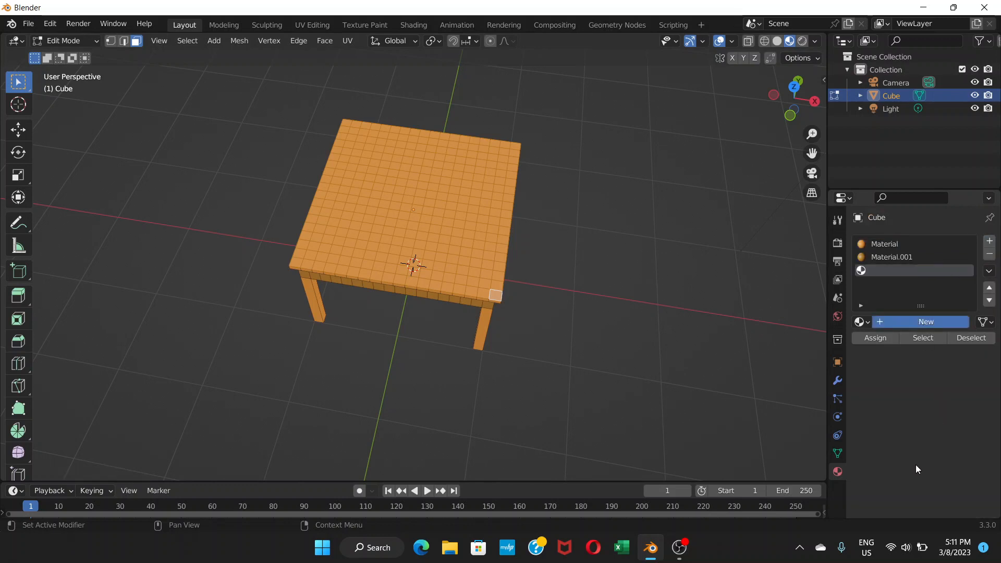
click(940, 473)
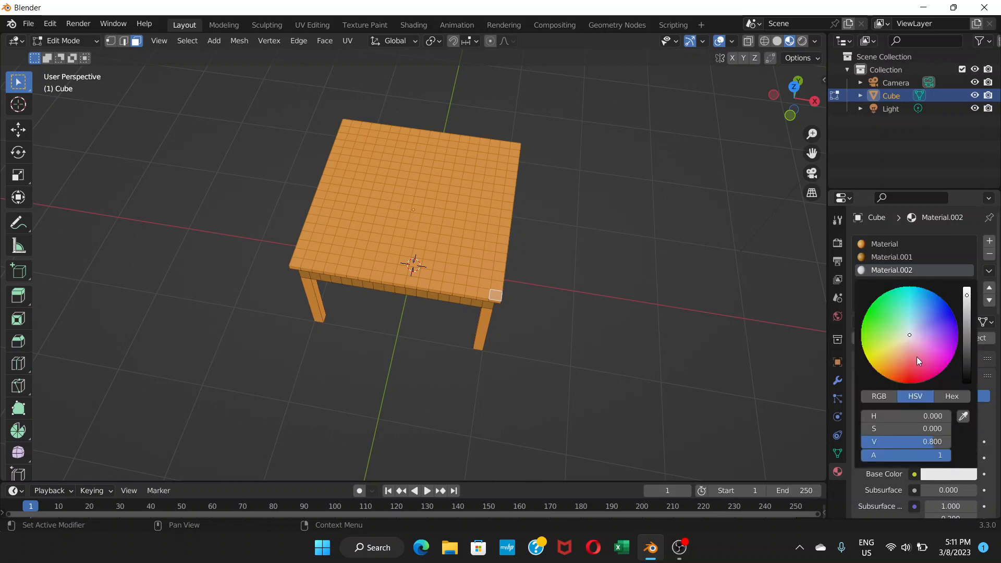
drag(898, 369, 877, 371)
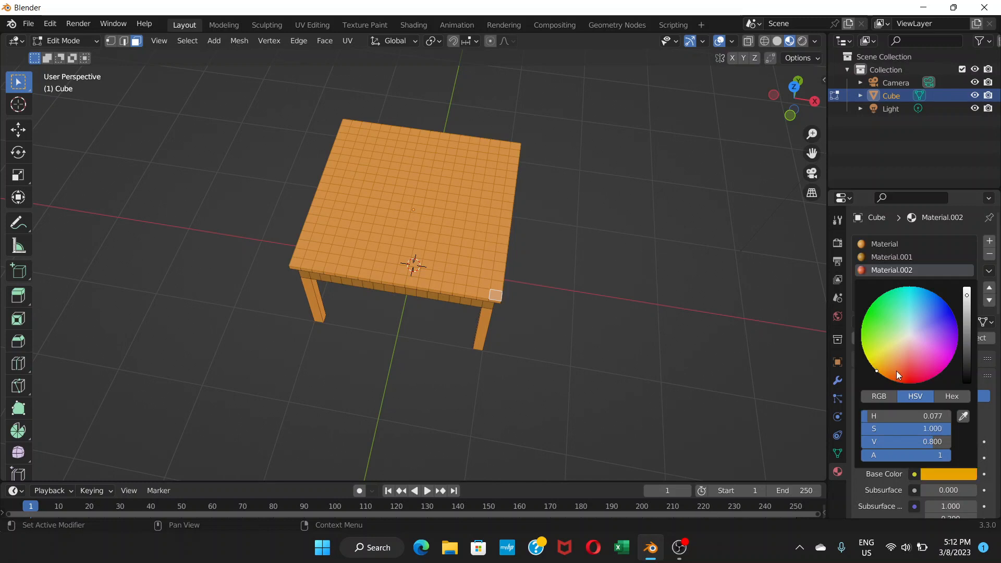
click(897, 371)
drag(969, 334, 967, 327)
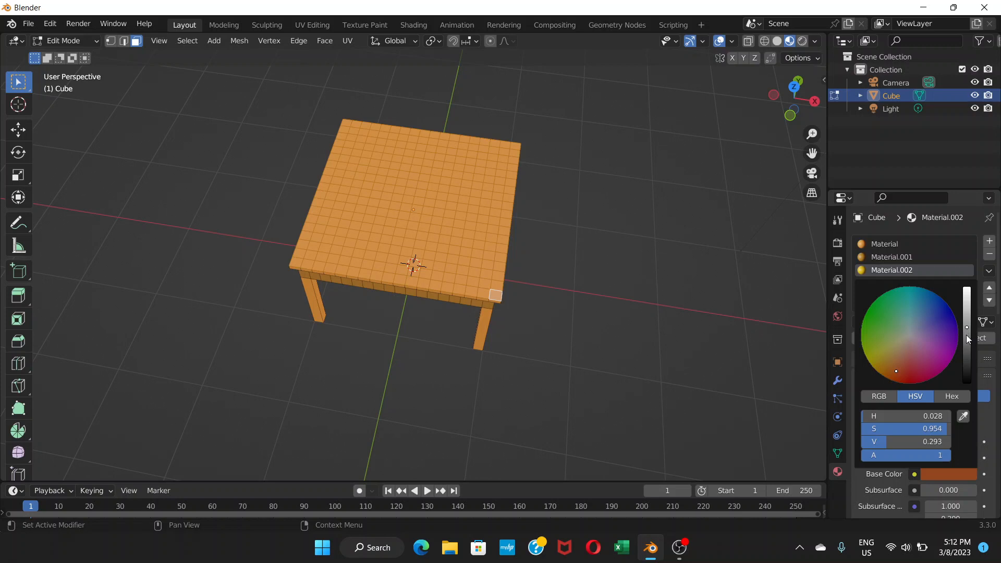
click(966, 335)
click(967, 342)
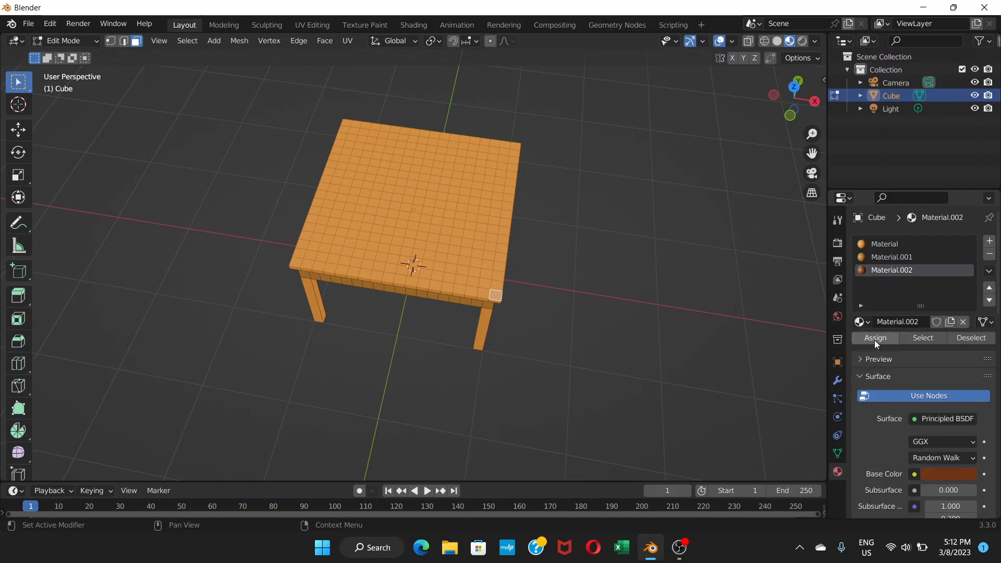
Step: Assign the reddish-brown material to the selected tabletop faces, and deselect the table in Object Mode
click(875, 339)
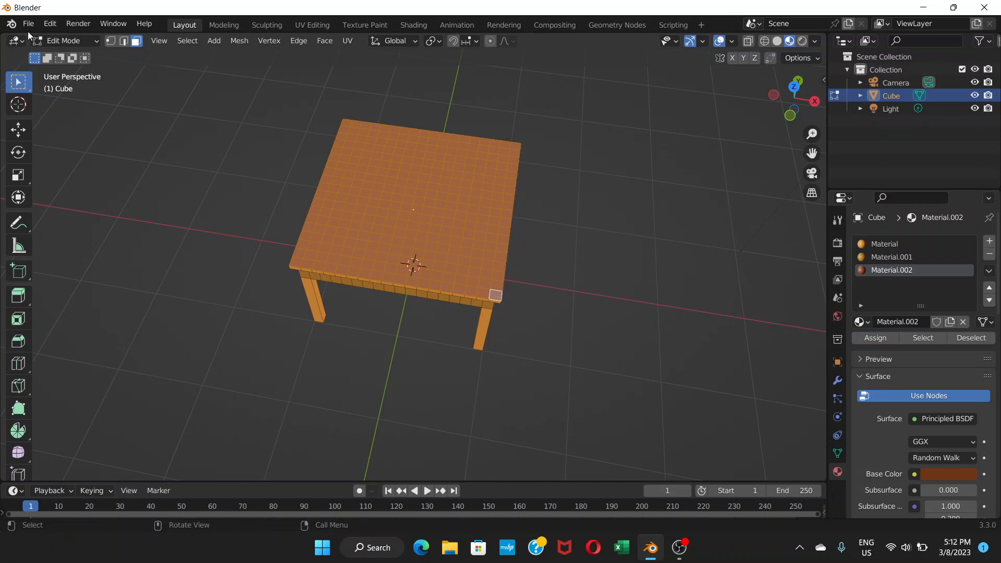
click(91, 42)
click(83, 55)
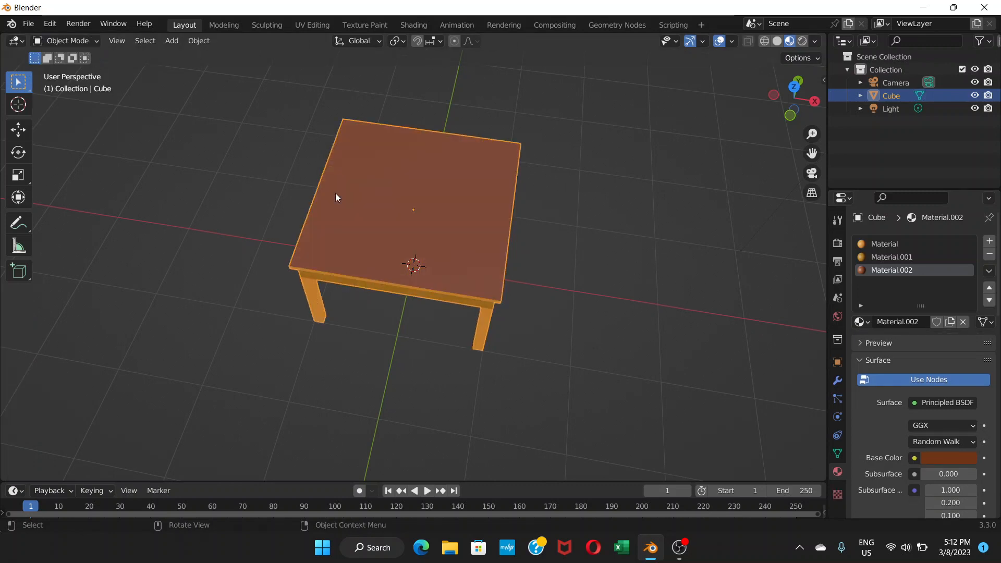
click(530, 165)
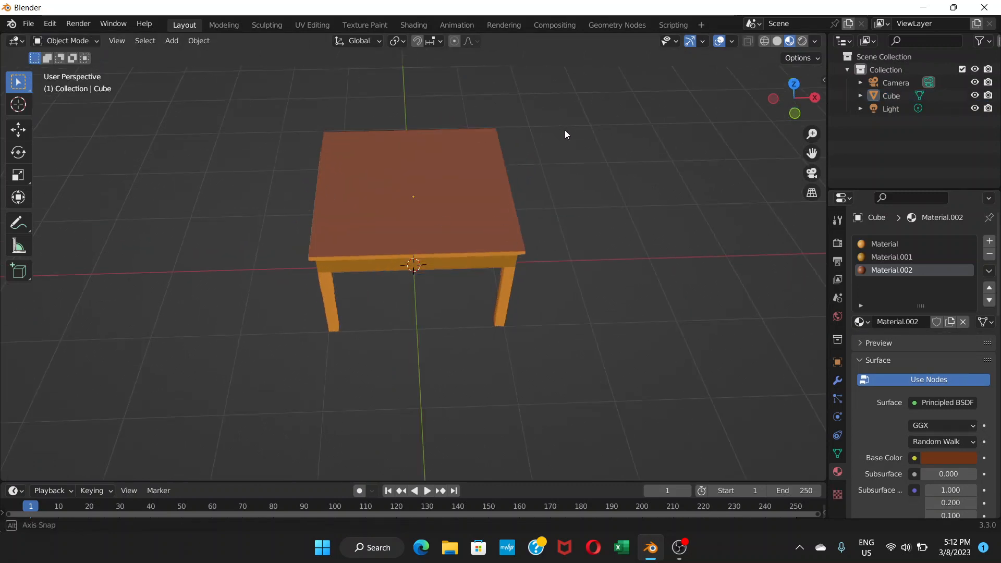
middle_drag(548, 206, 517, 204)
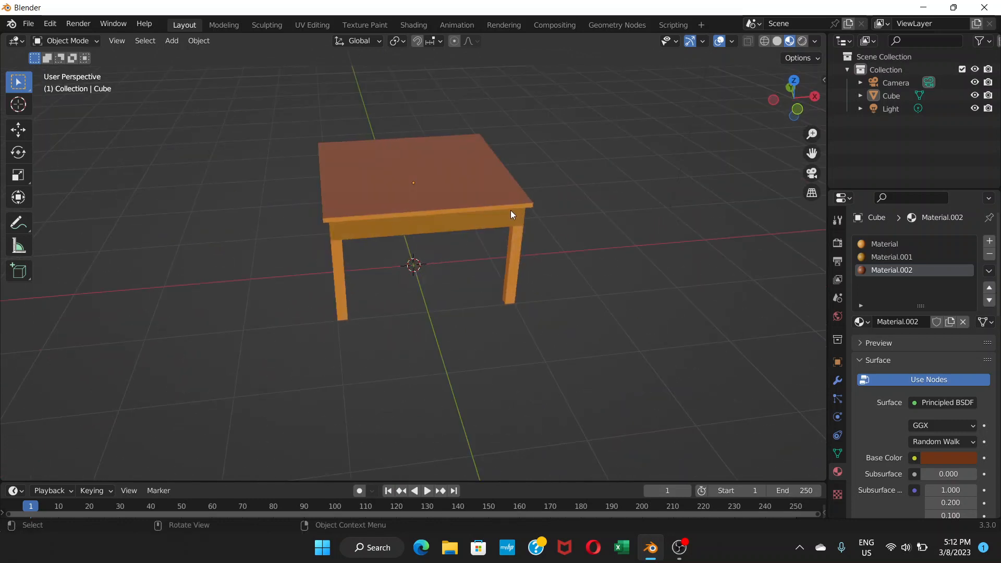
Step: Add a plane mesh beneath the table and scale it up uniformly by about 1.72
scroll(524, 208, up, 2)
scroll(527, 209, down, 1)
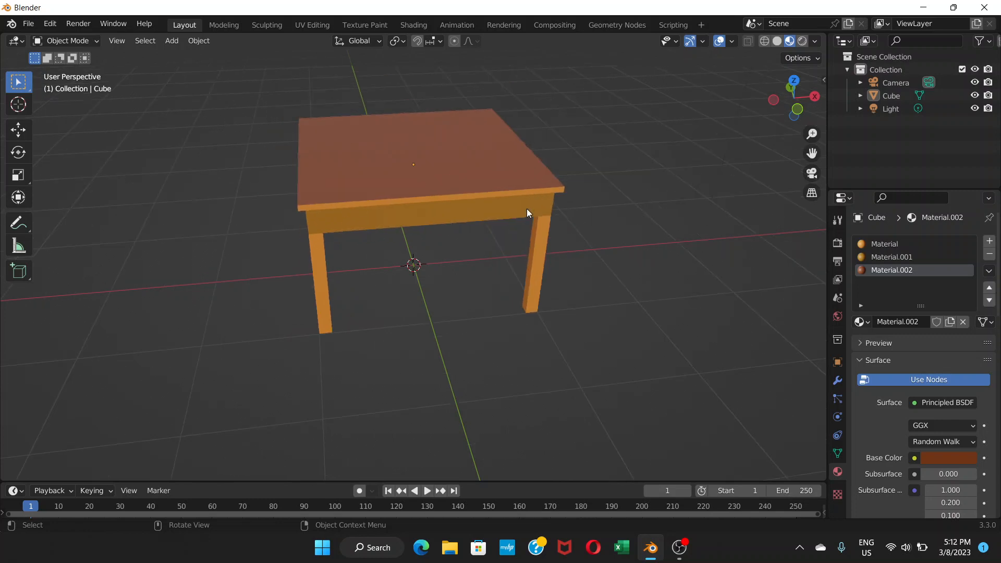
scroll(526, 211, down, 2)
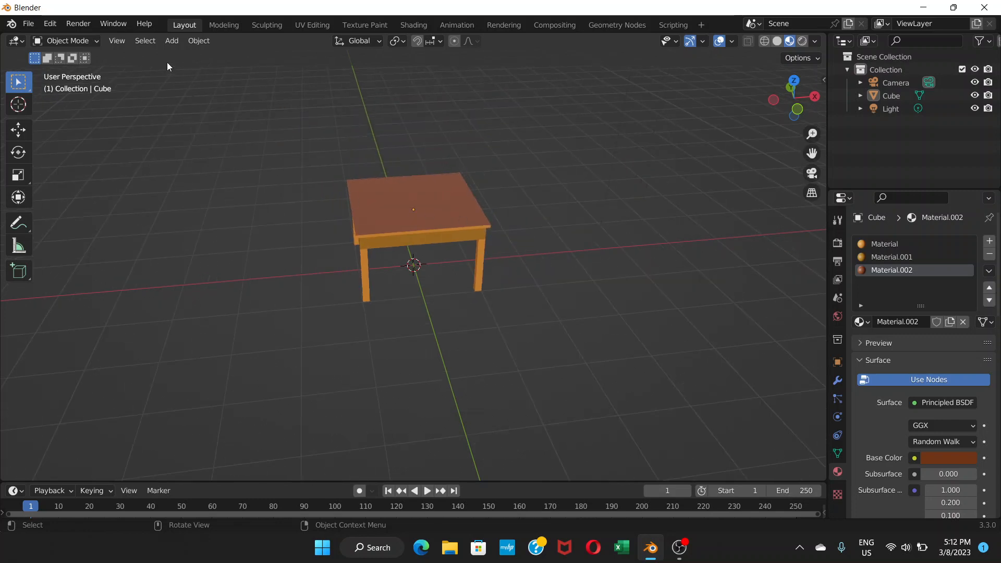
click(172, 42)
mouse_move(195, 56)
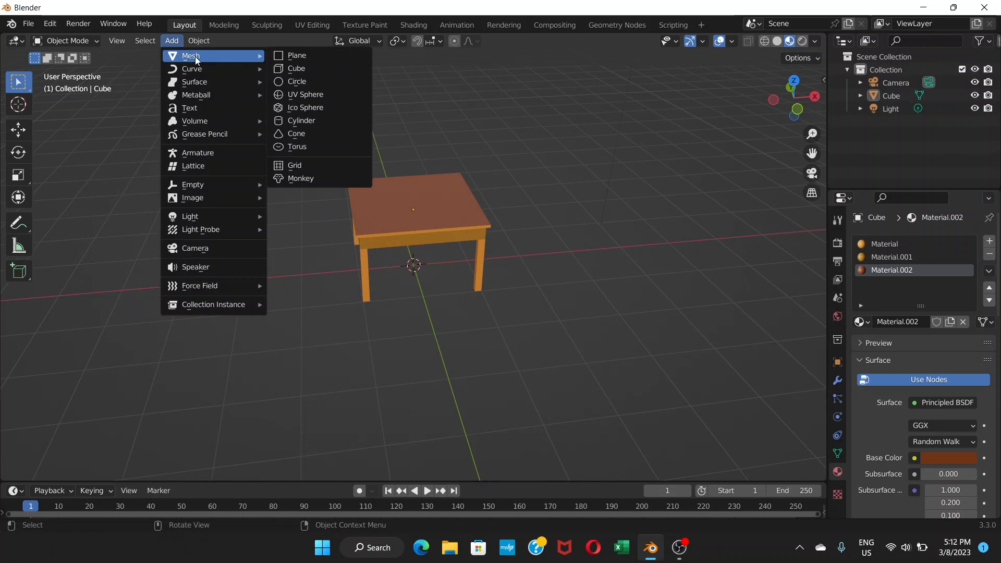
click(289, 56)
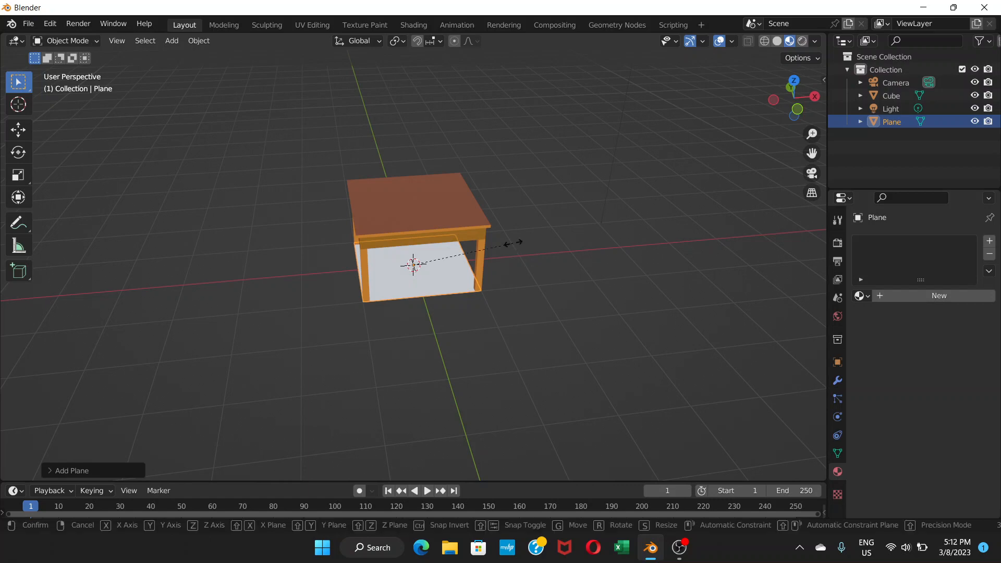
key(s)
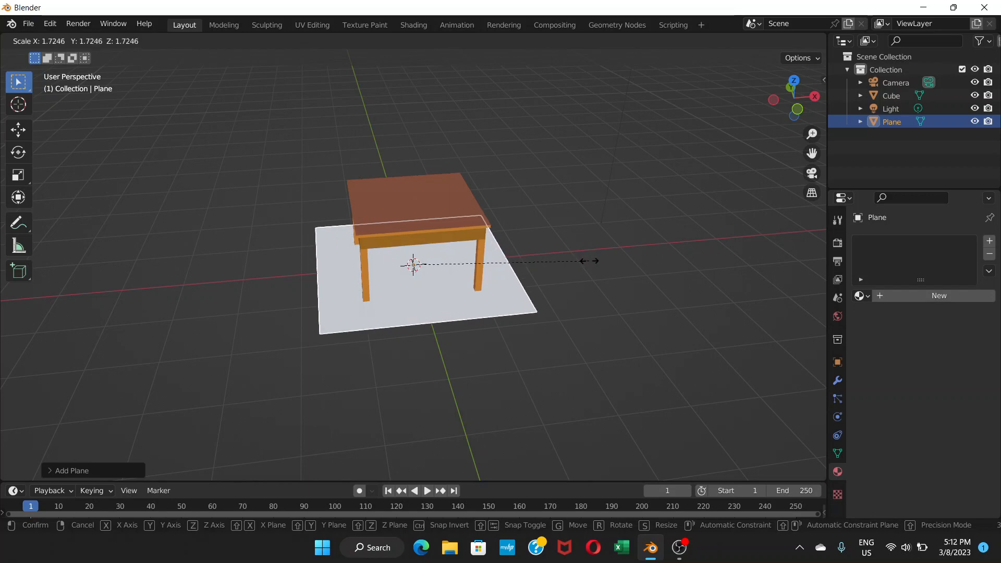
click(588, 260)
Step: Stretch the plane along the X axis by a factor of about 1.24
mouse_move(500, 271)
middle_down()
mouse_move(491, 295)
mouse_move(502, 297)
mouse_move(500, 271)
middle_up()
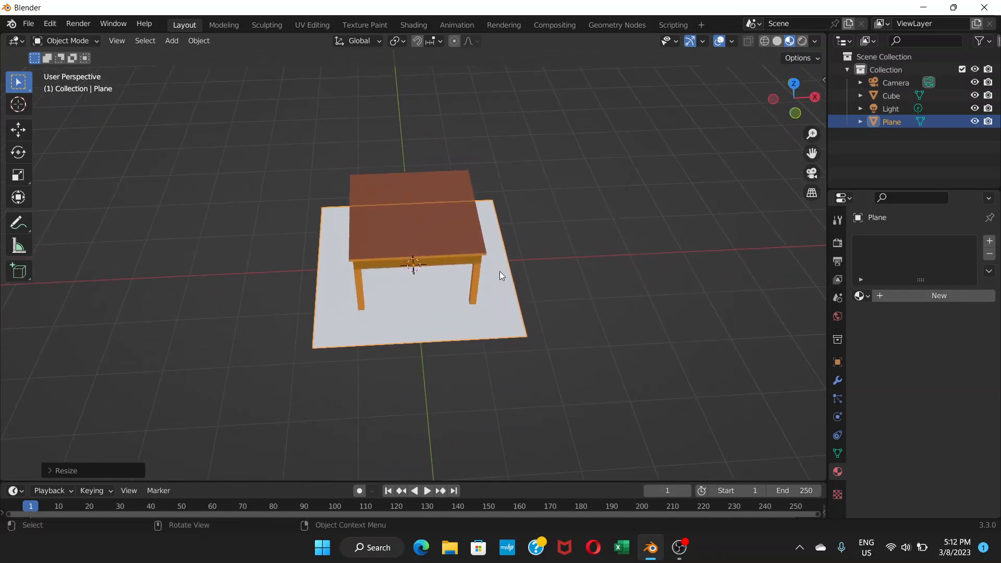
key(s)
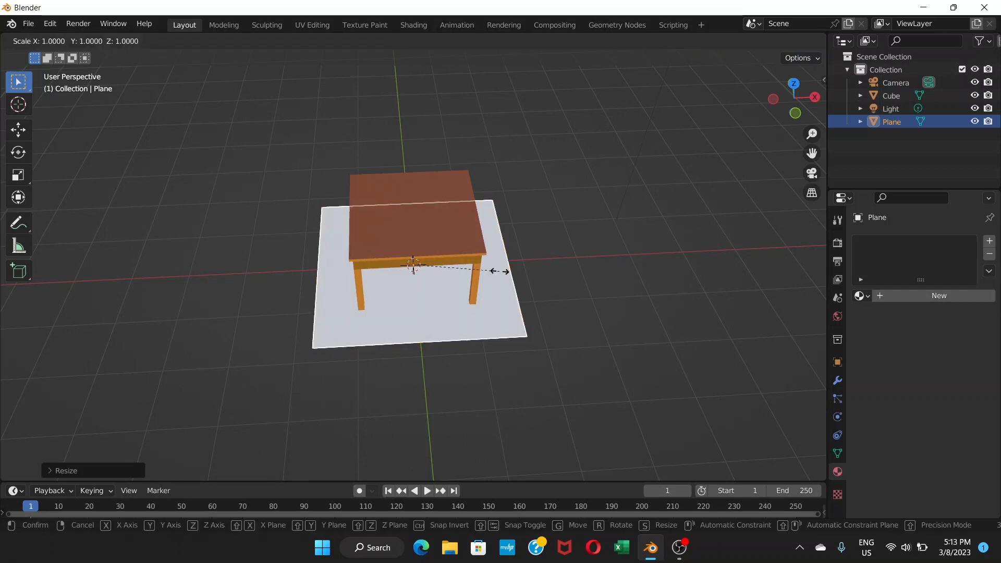
key(x)
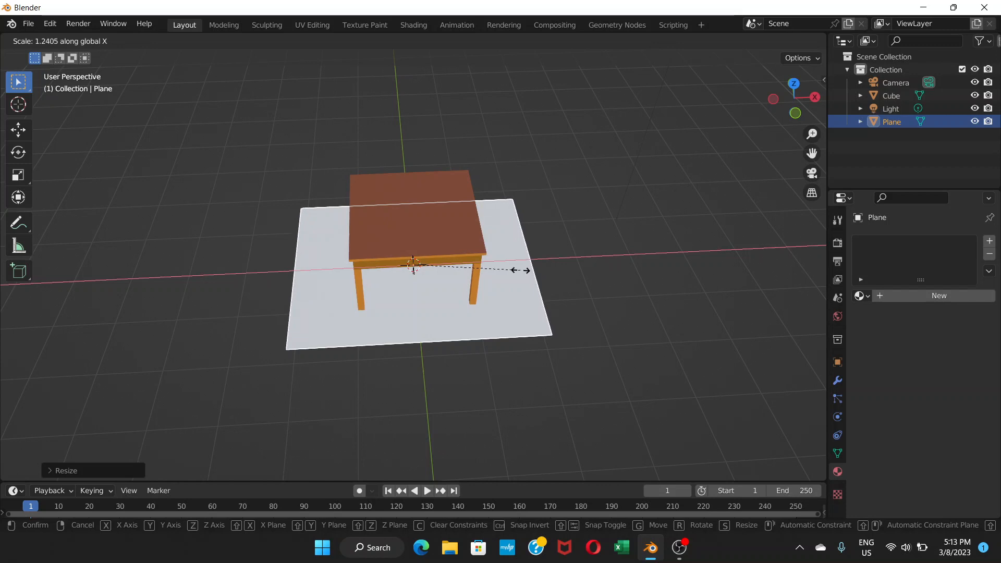
click(521, 271)
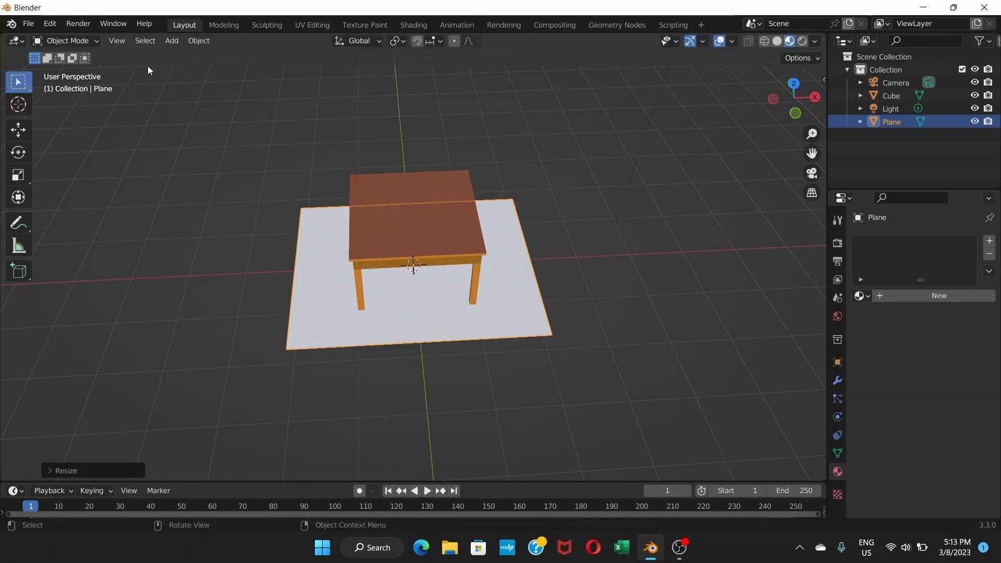
click(99, 41)
click(84, 71)
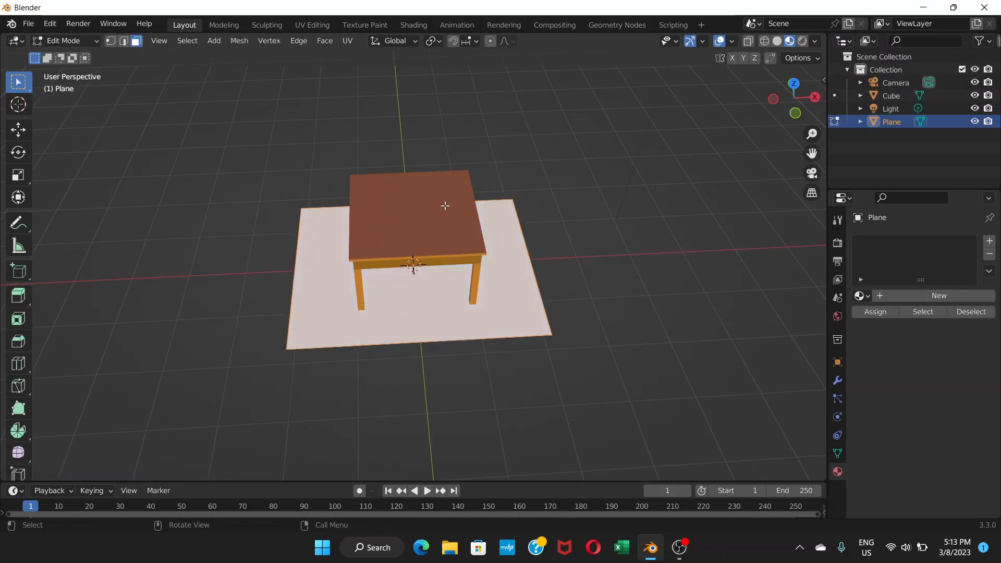
middle_drag(465, 196, 469, 257)
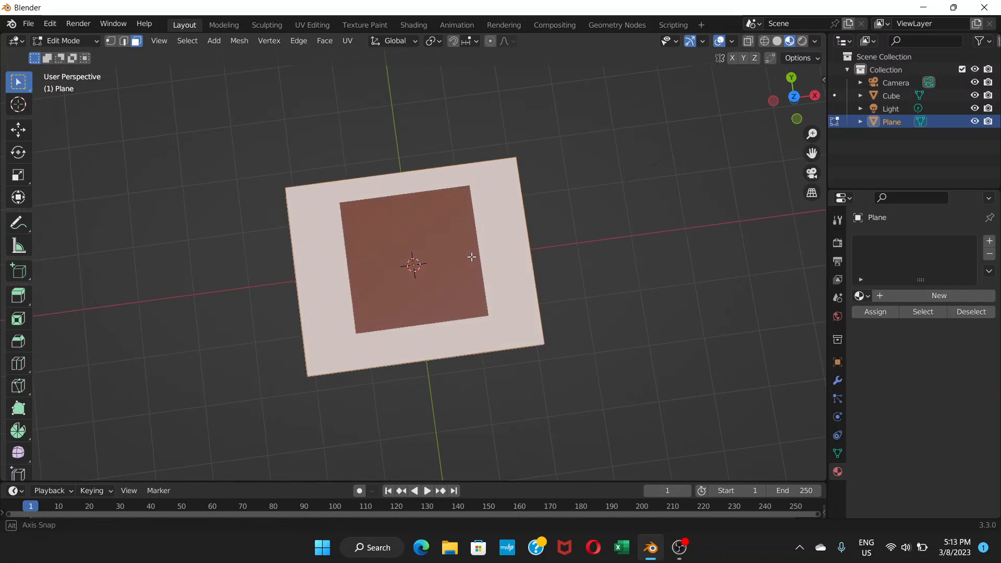
click(99, 41)
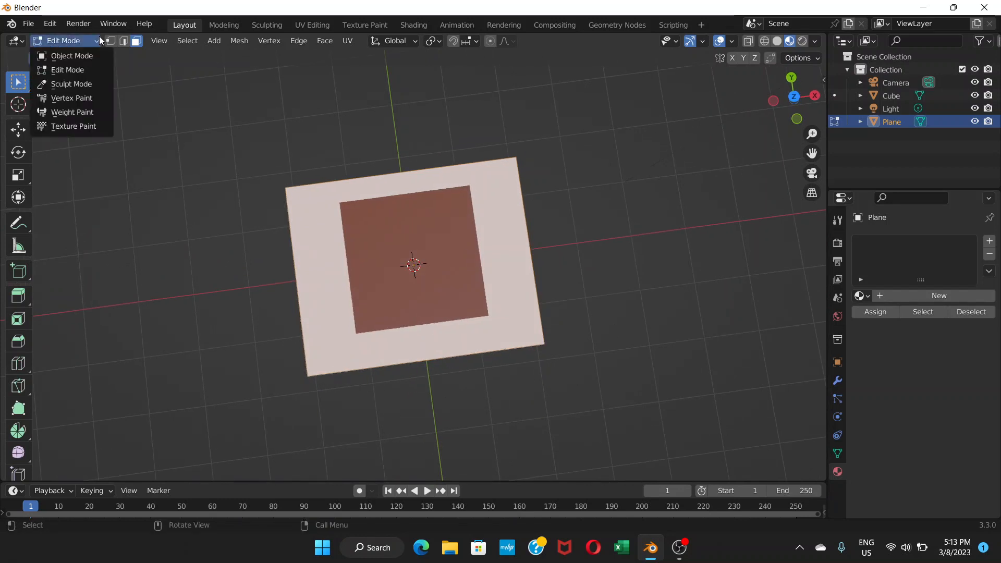
click(73, 56)
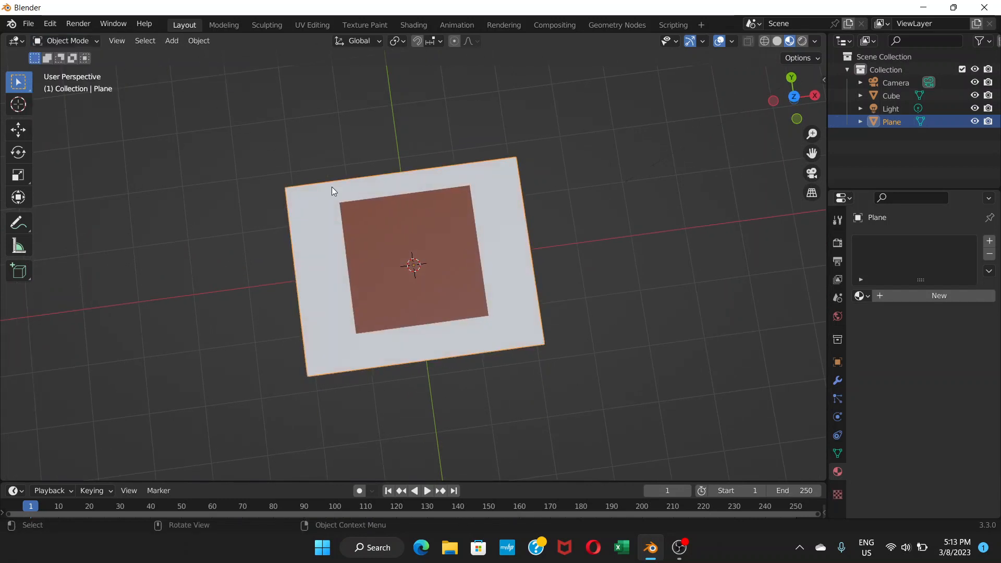
Step: Raise the plane straight up along the Z axis until it hovers well above the tabletop
middle_drag(331, 187, 334, 95)
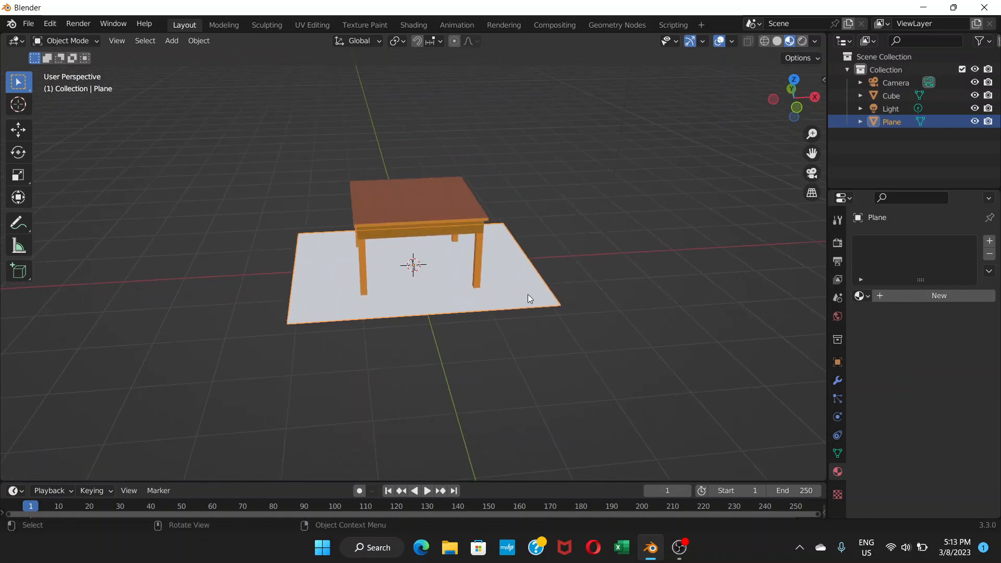
key(g)
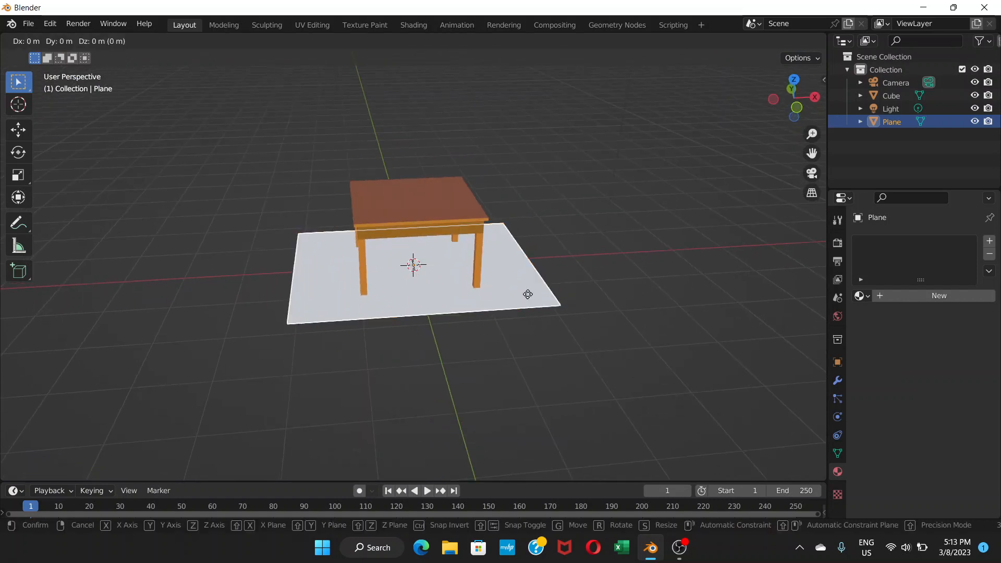
key(z)
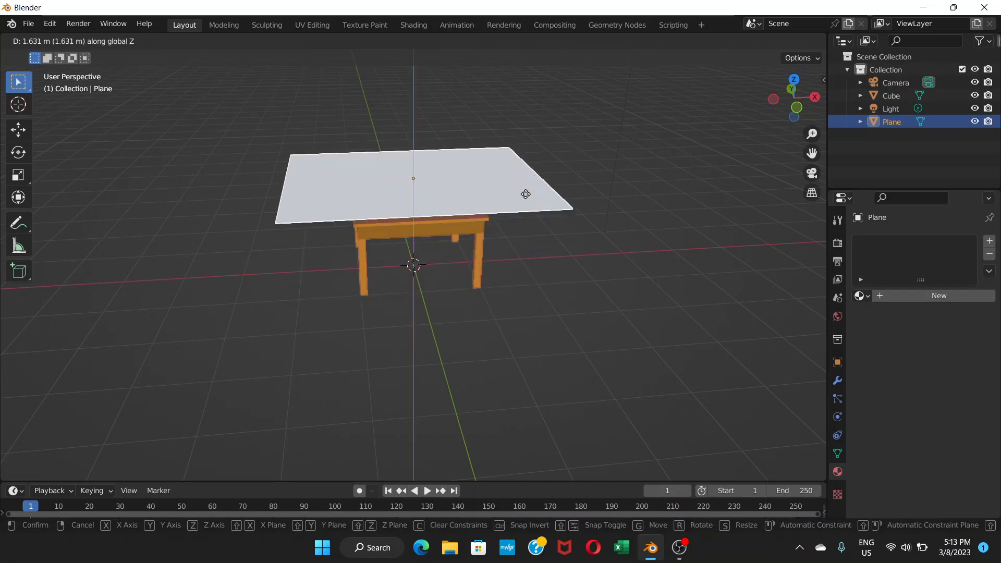
click(526, 145)
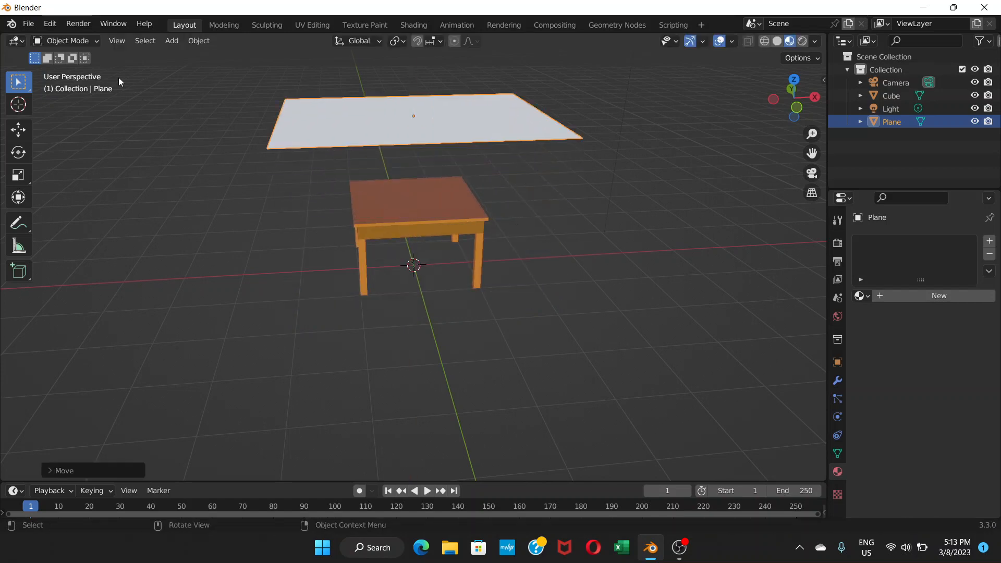
Step: Put the plane in Edit Mode and add 21 evenly spaced loop cuts running along the Y direction
click(96, 41)
click(85, 70)
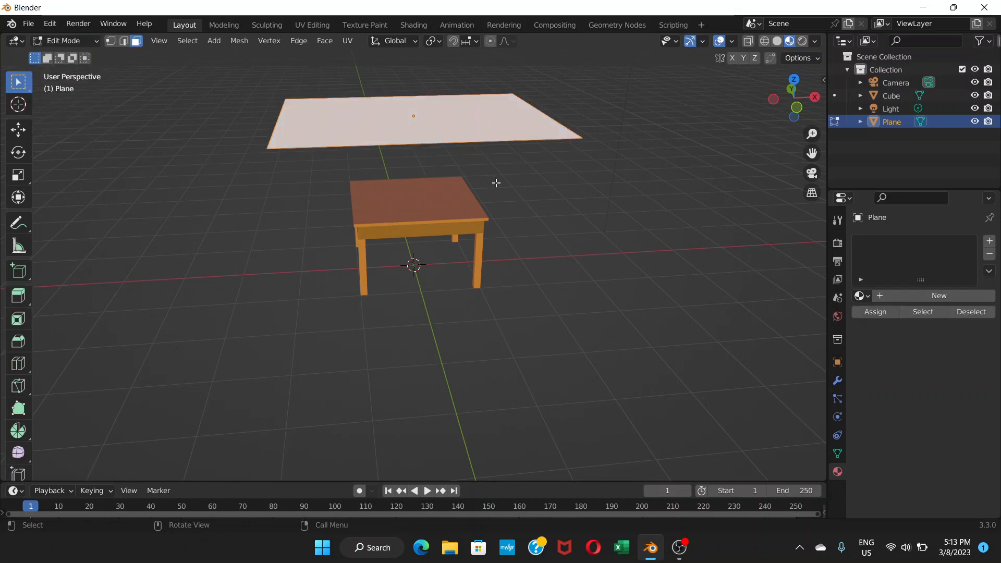
middle_drag(496, 184, 481, 260)
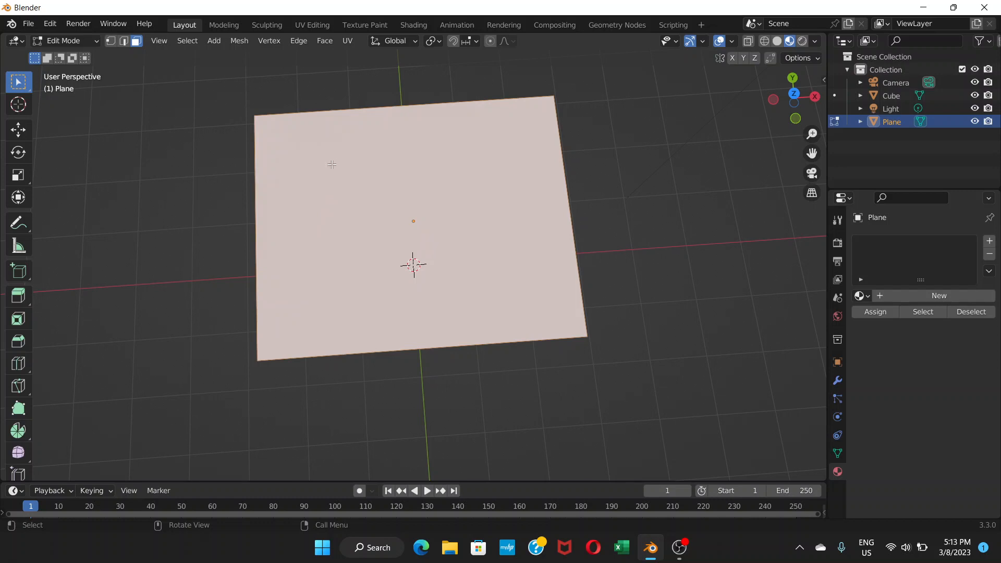
key(ctrl+r)
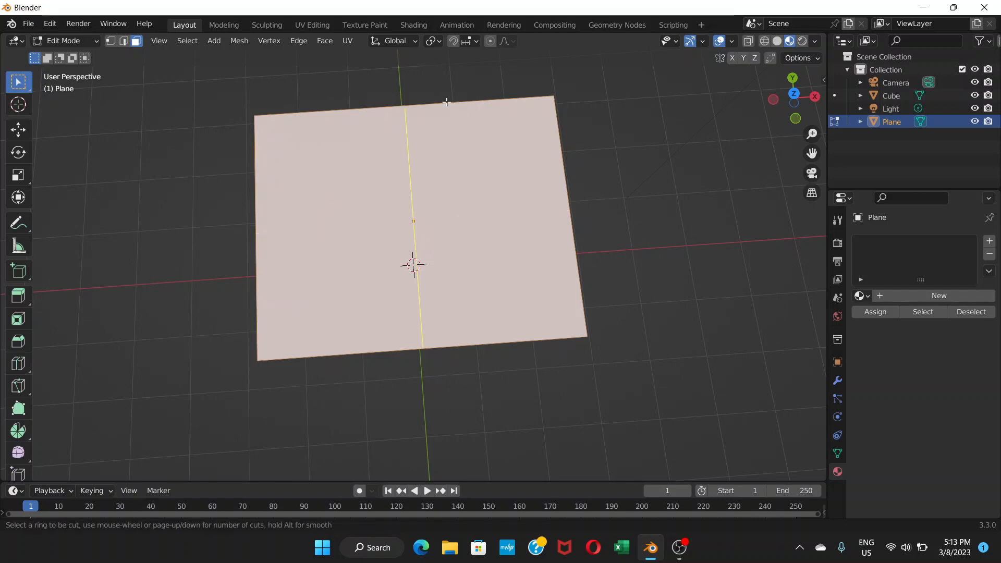
scroll(443, 117, up, 5)
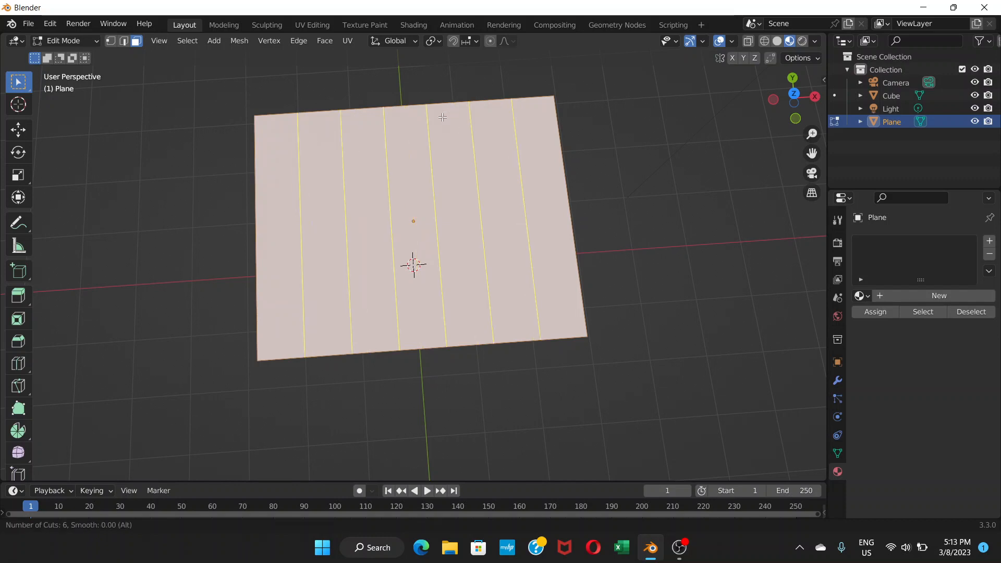
scroll(442, 117, up, 15)
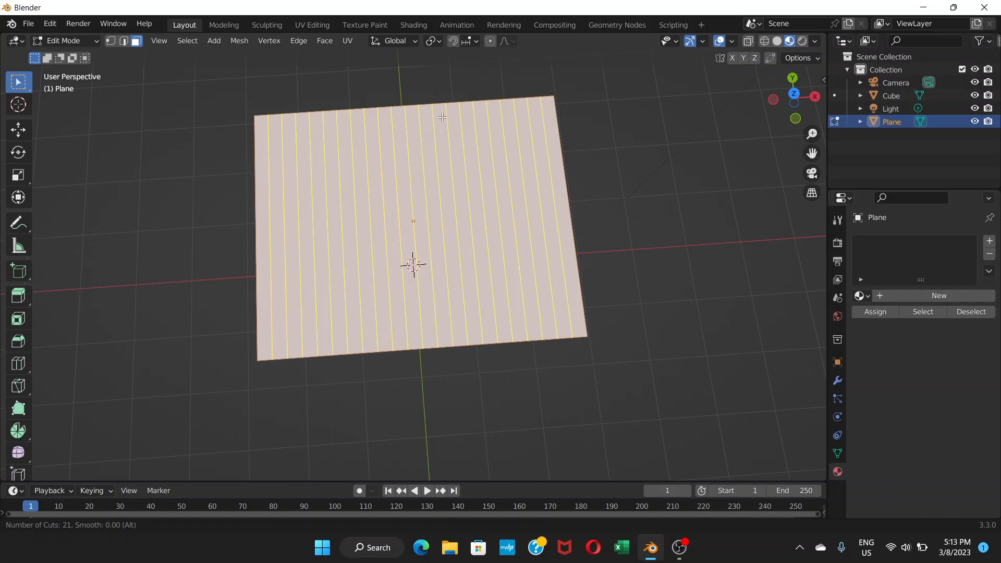
click(443, 117)
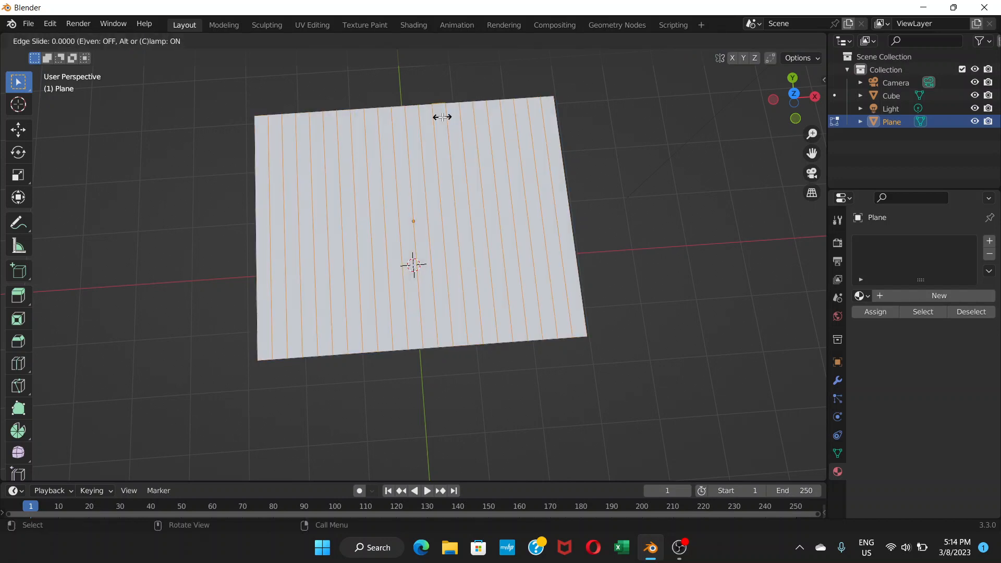
click(443, 117)
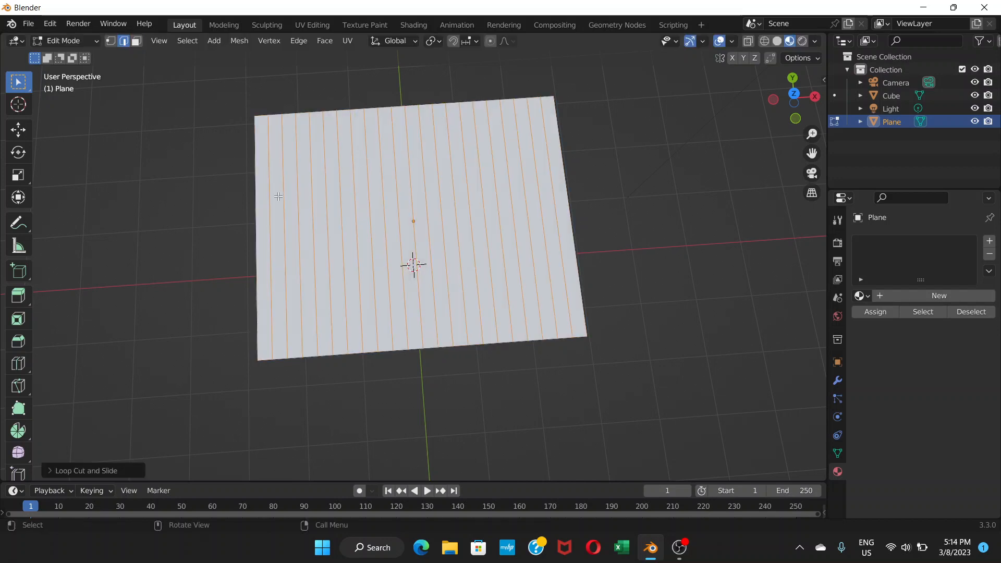
Step: Add evenly spaced loop cuts along the X direction to divide the plane into a fine grid, and deselect the edges
key(ctrl+r)
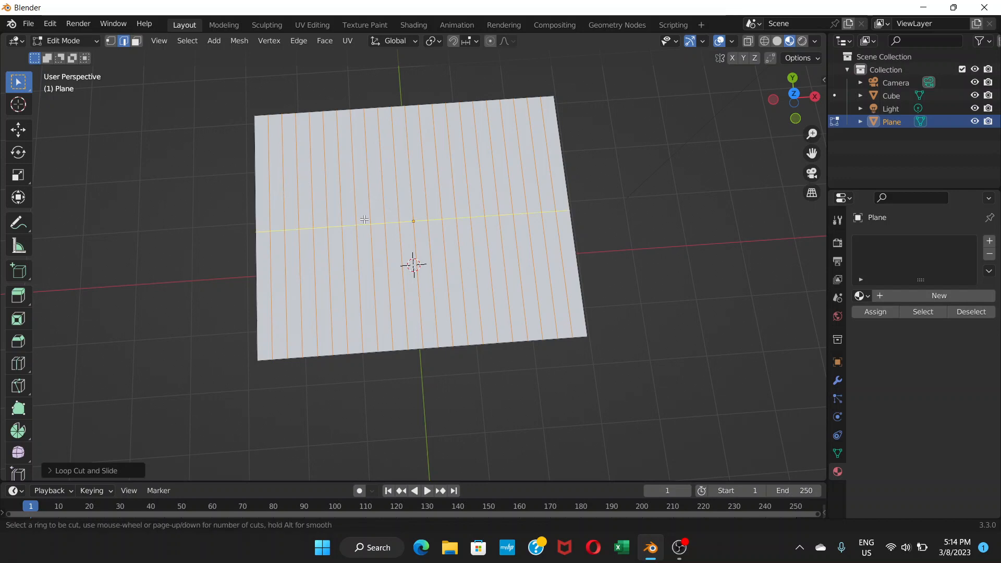
scroll(365, 208, up, 9)
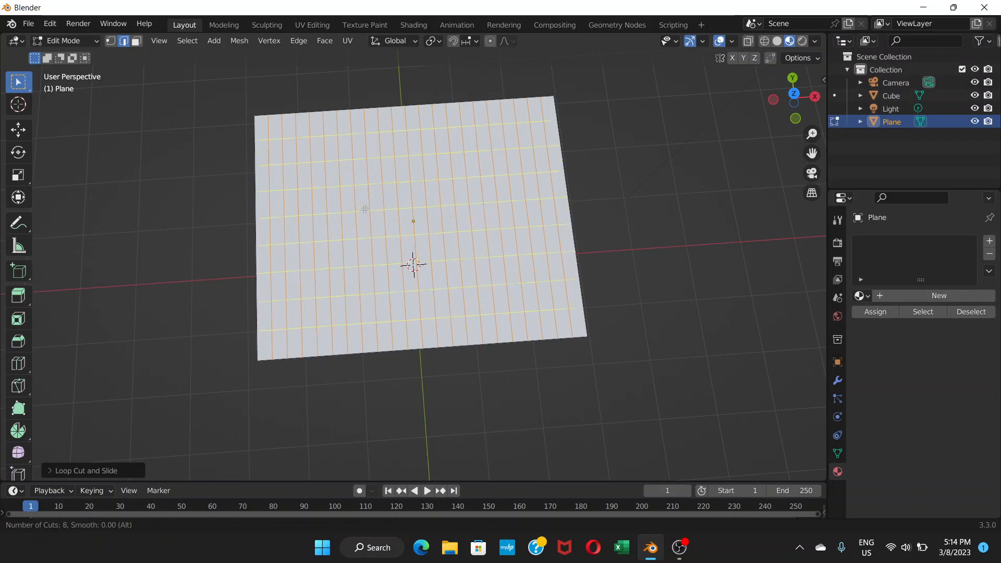
scroll(366, 209, up, 5)
scroll(366, 209, up, 3)
click(366, 208)
right_click(367, 209)
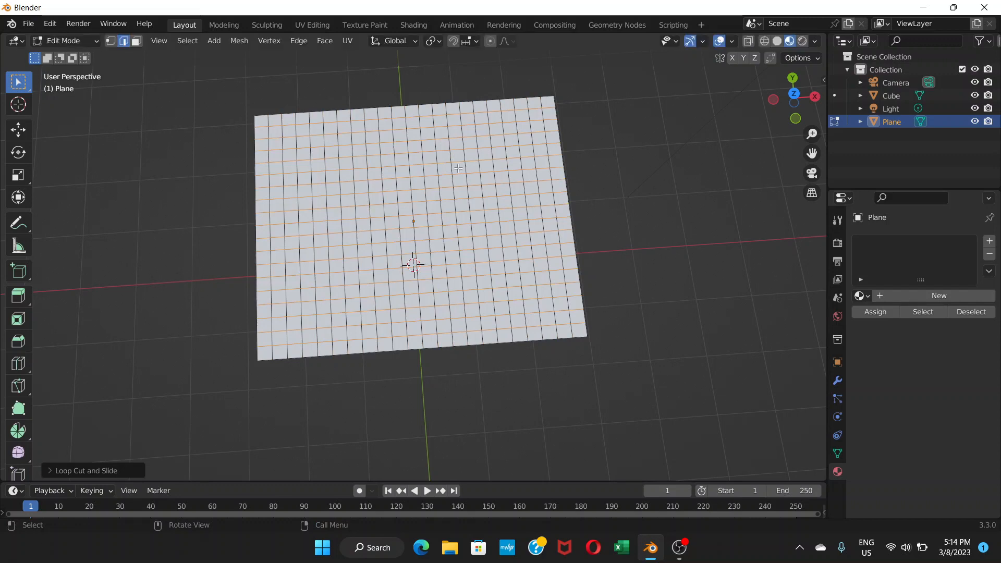
click(572, 141)
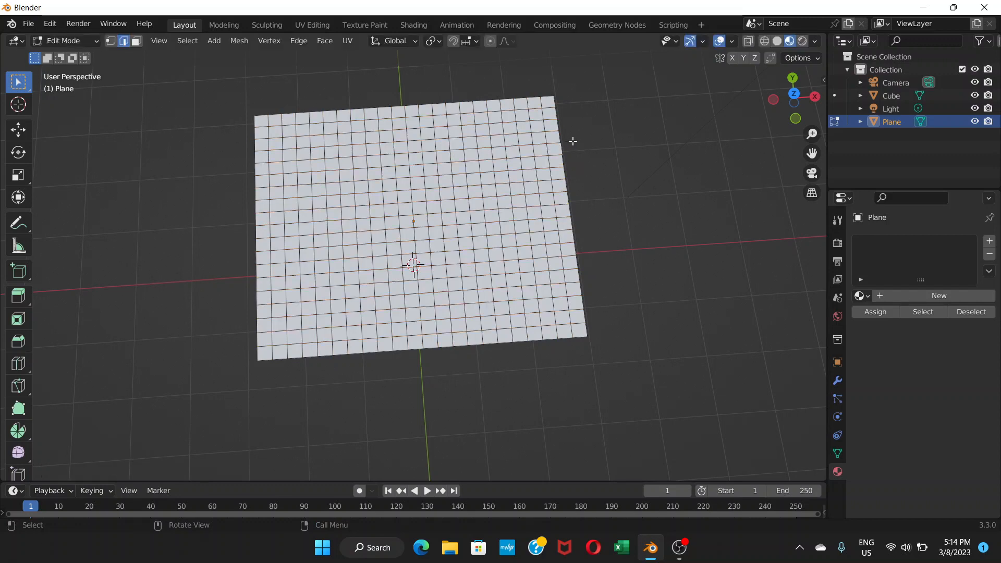
Step: Try Checker Deselect on the plane's grid with nothing selected
middle_drag(573, 141, 571, 141)
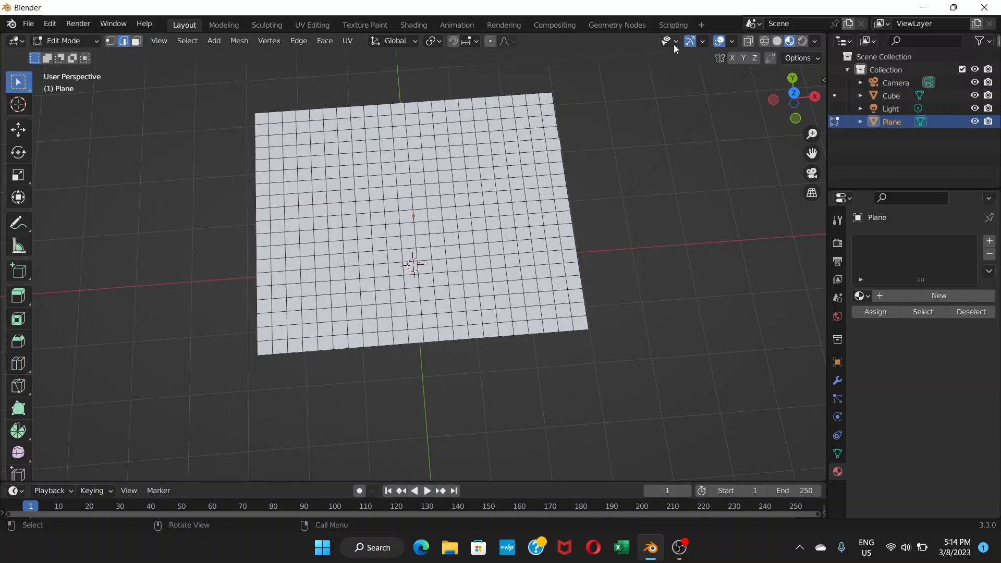
click(193, 42)
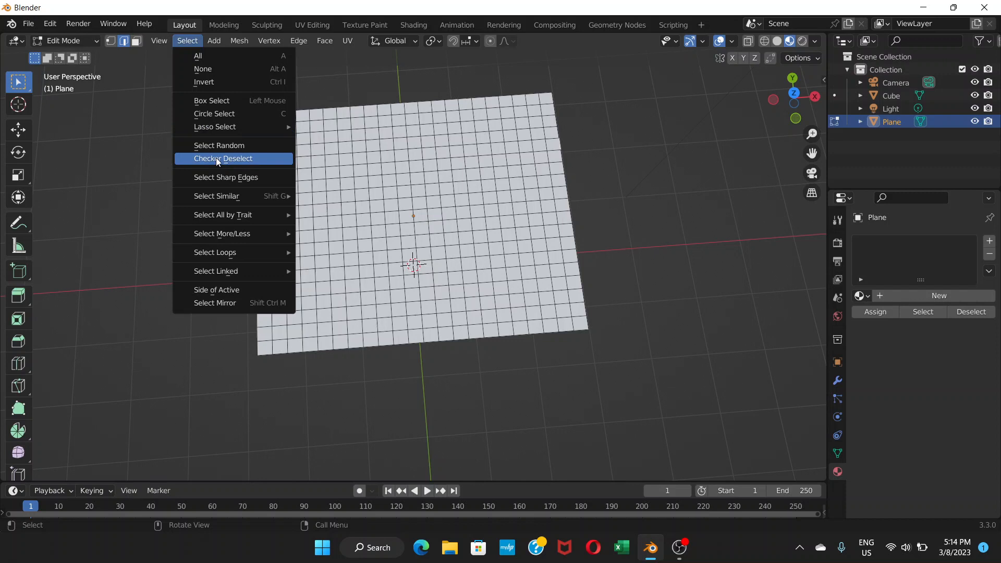
click(219, 159)
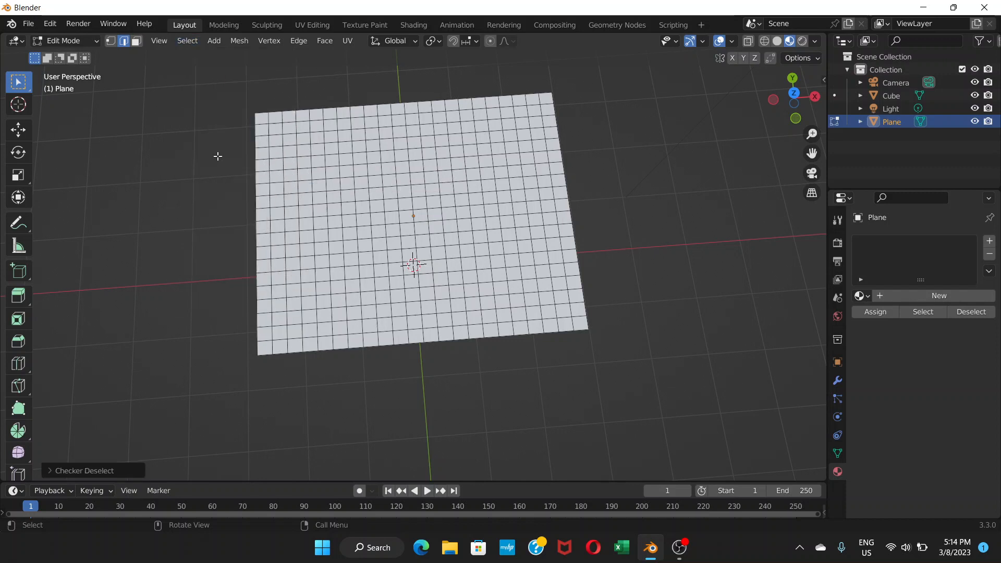
click(402, 170)
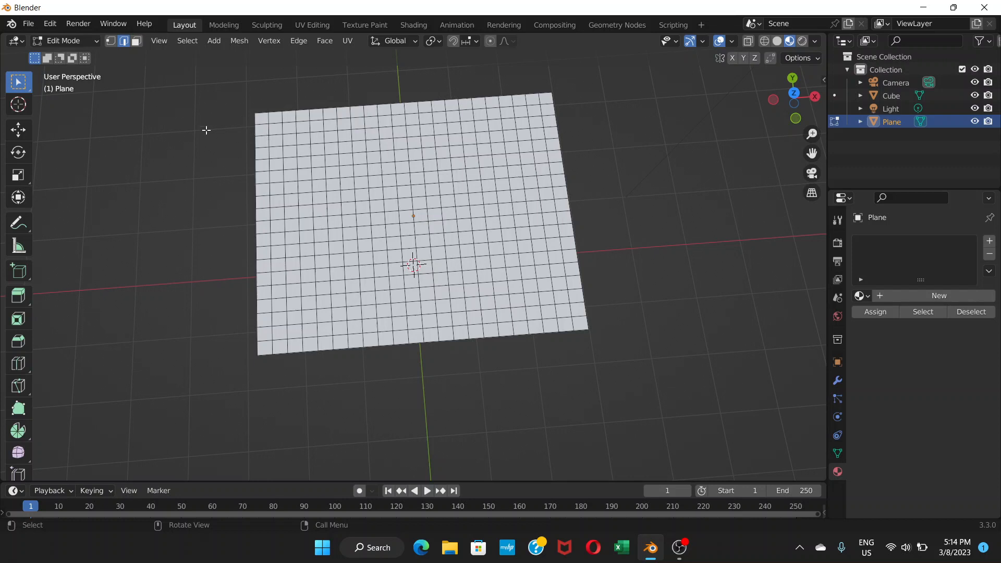
Step: Select the plane's whole grid and apply Checker Deselect to its edges
key(a)
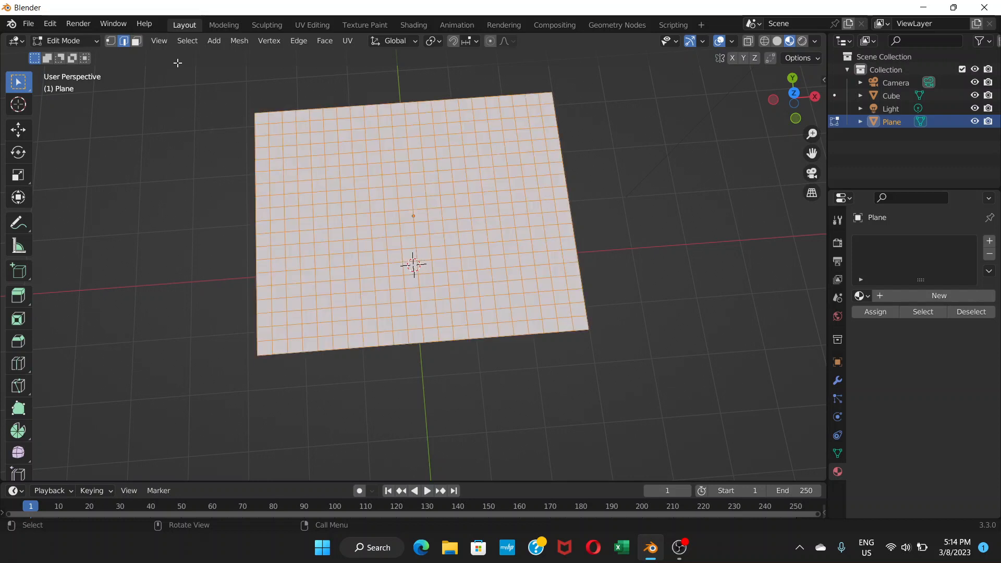
click(191, 41)
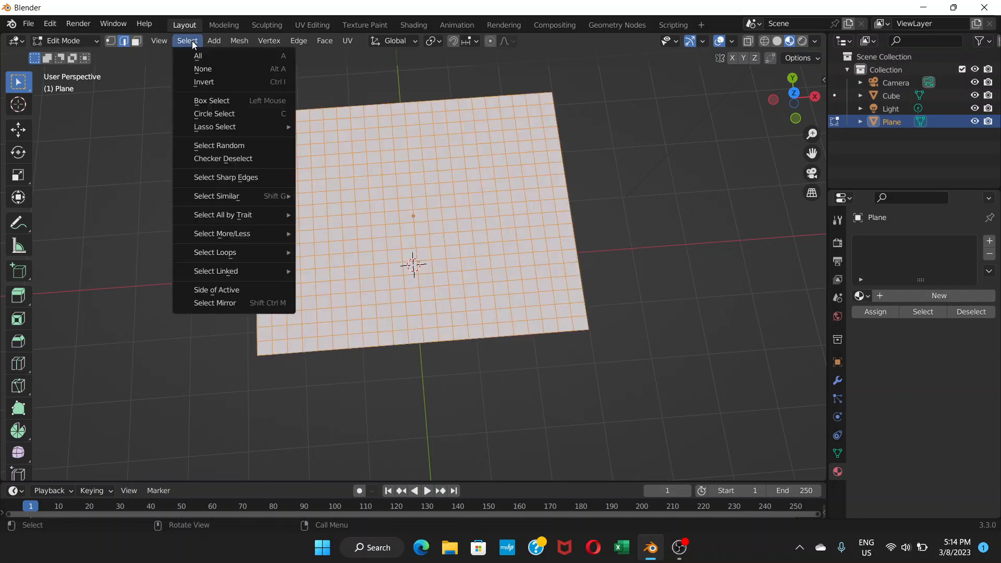
click(223, 161)
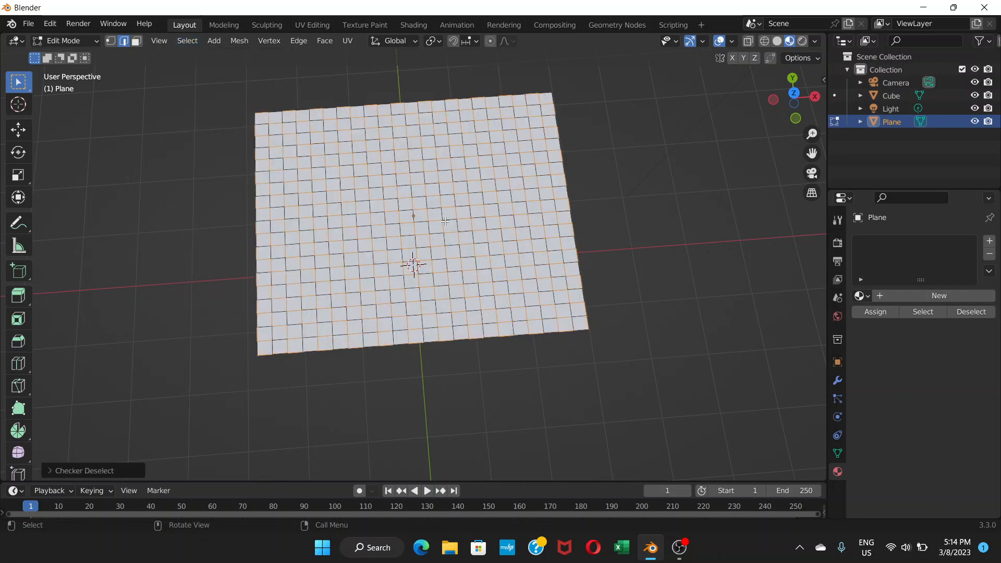
Step: Clear the edge selection, switch to face select, select all the plane's faces and apply Checker Deselect
middle_drag(452, 206, 274, 140)
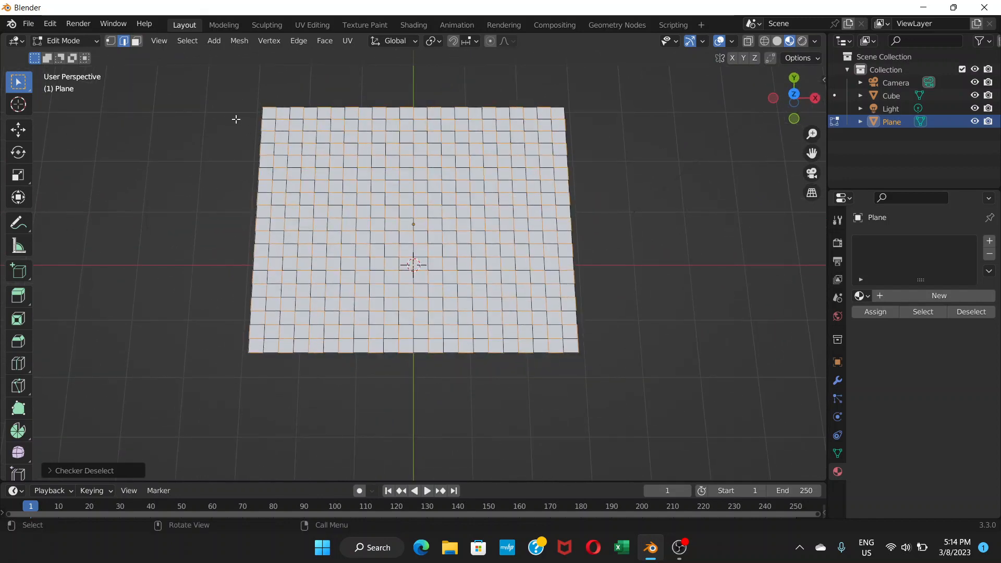
click(201, 126)
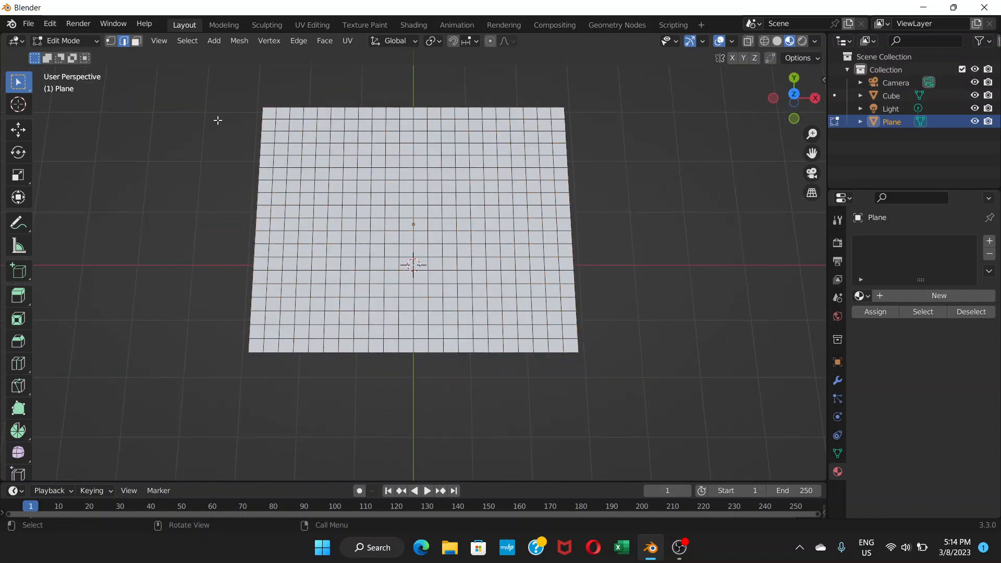
shift+click(137, 42)
click(136, 45)
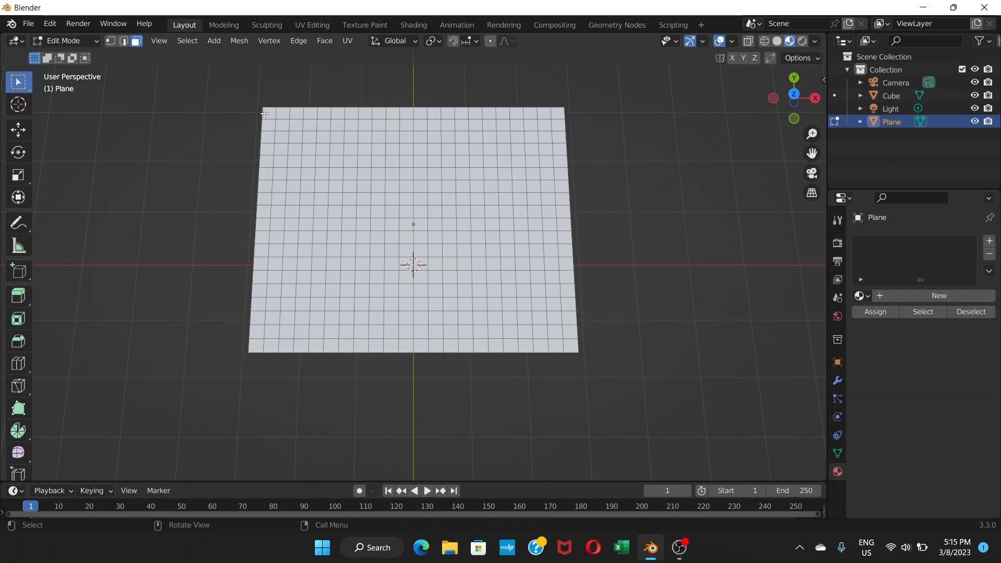
key(a)
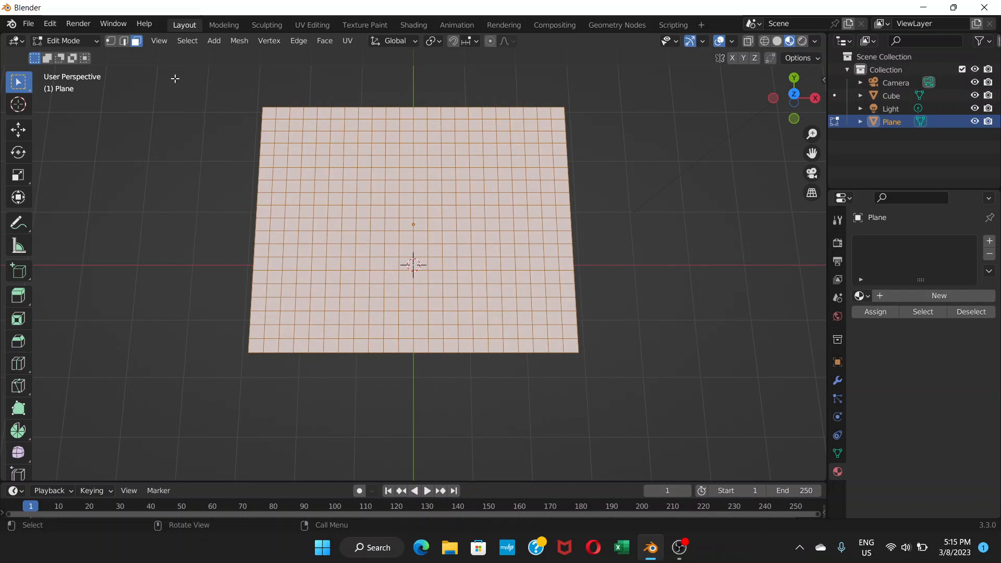
click(187, 41)
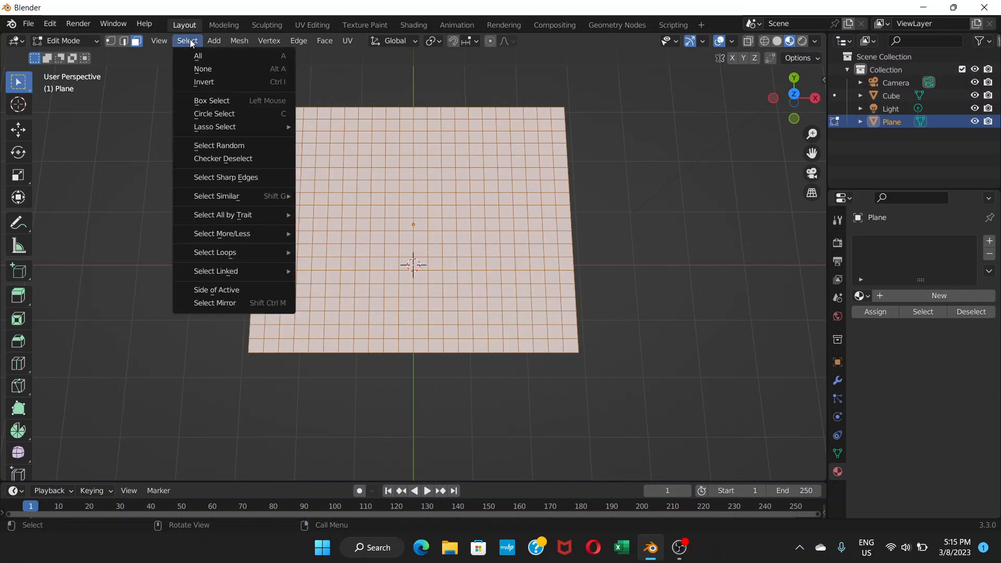
click(202, 161)
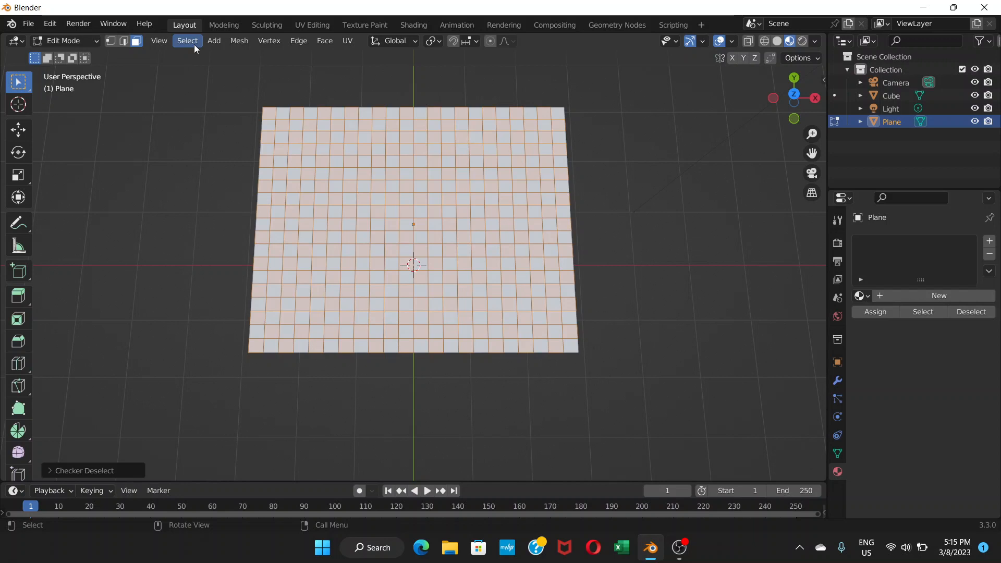
Step: Add a material slot with a new material to the plane
click(990, 242)
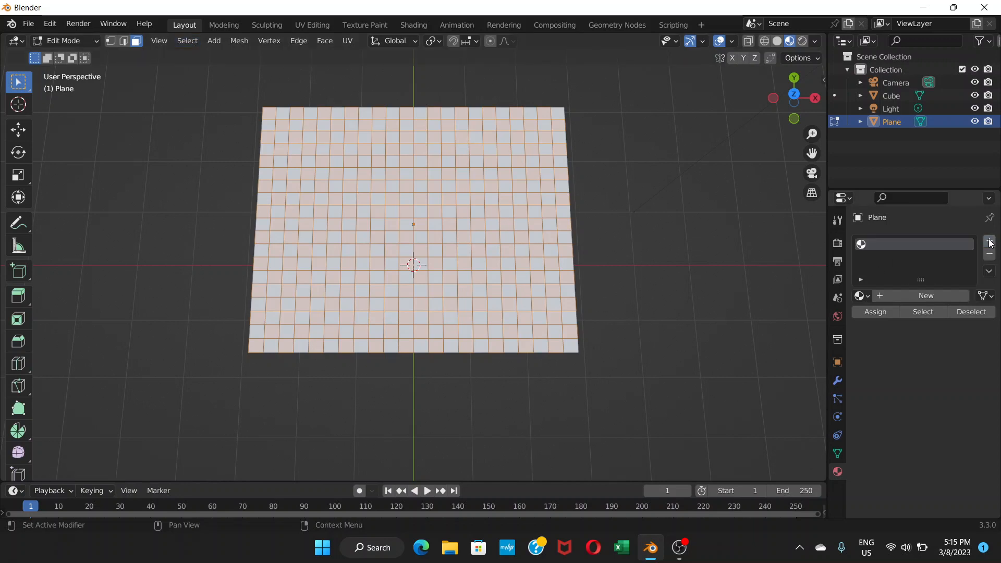
click(912, 296)
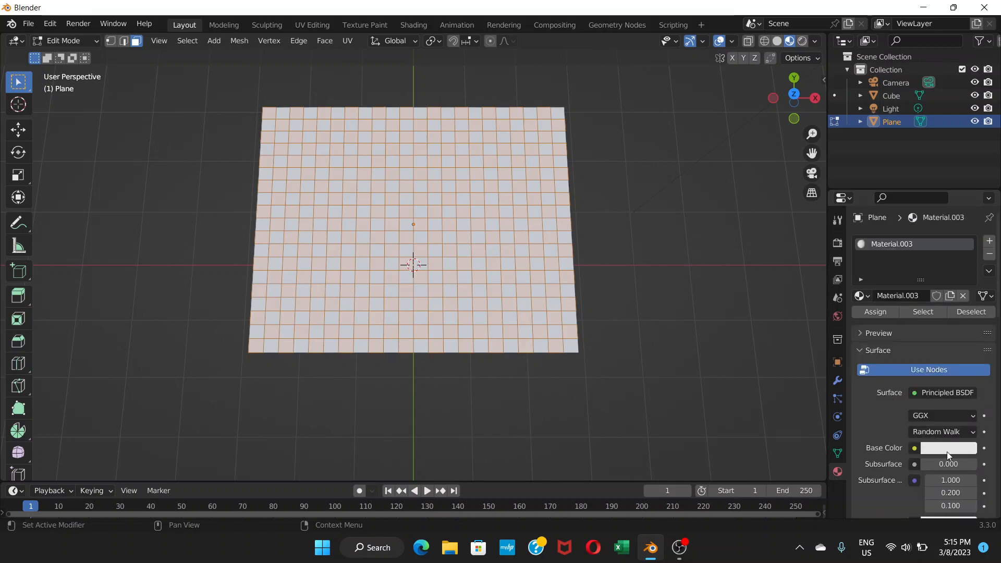
click(947, 449)
click(907, 341)
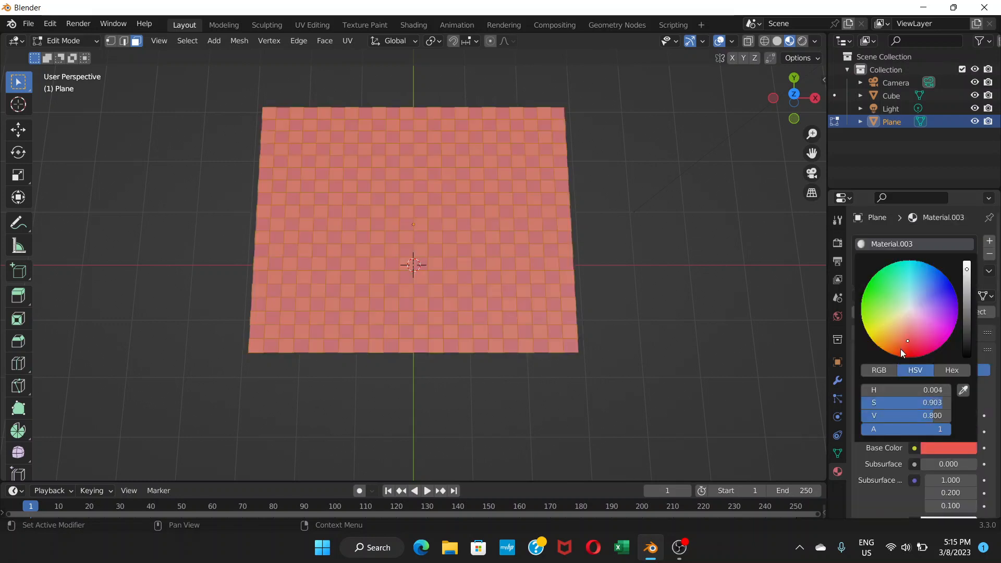
click(902, 349)
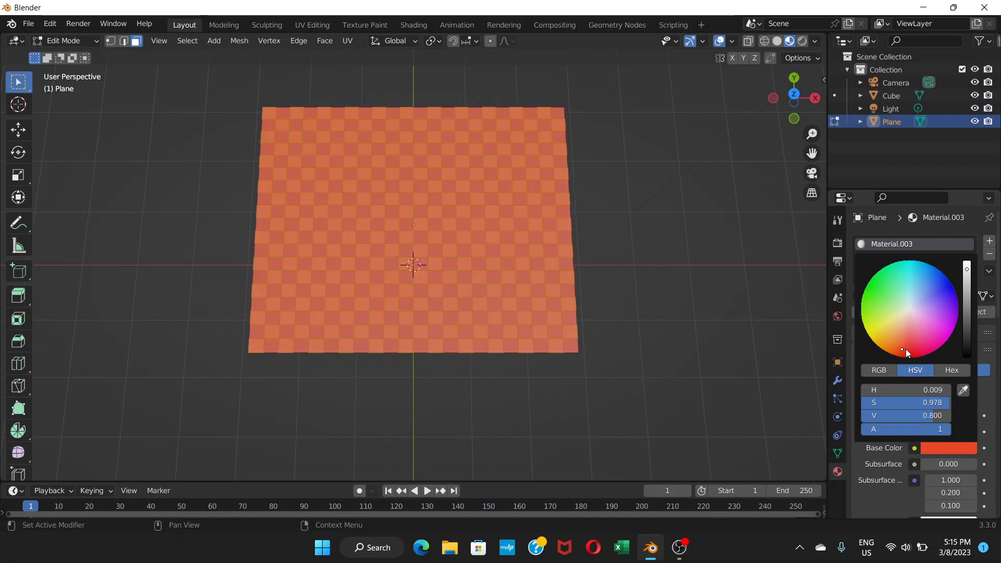
click(907, 350)
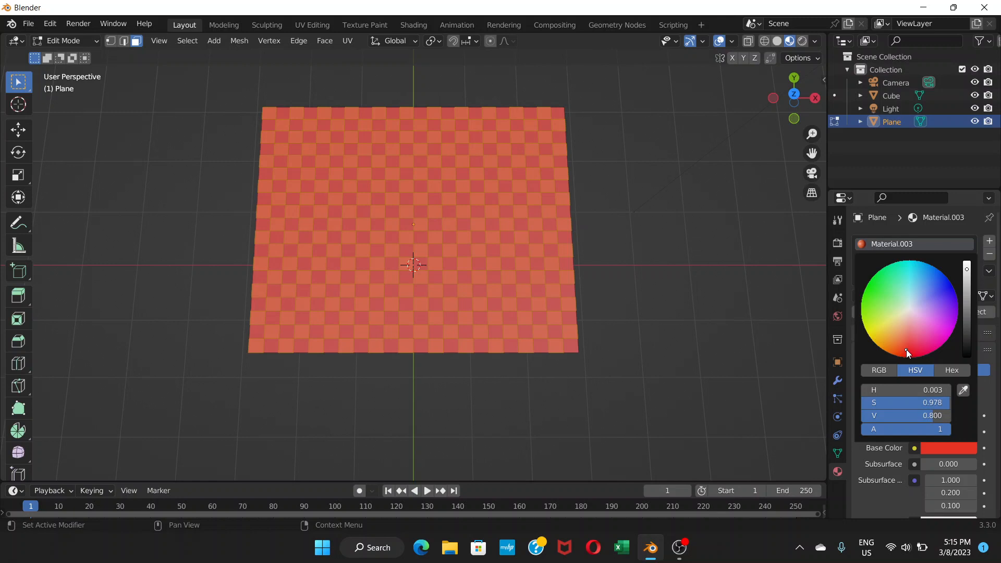
key(Escape)
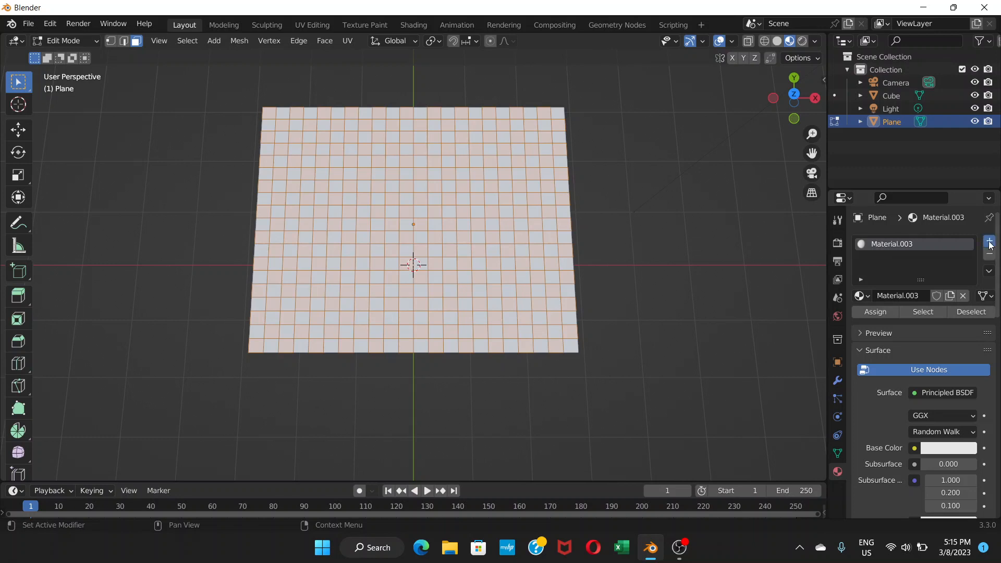
Step: Add a second material with a red base color (H 0.992, S 0.980, V 0.800) and assign it to the selected alternating faces
click(989, 243)
click(913, 322)
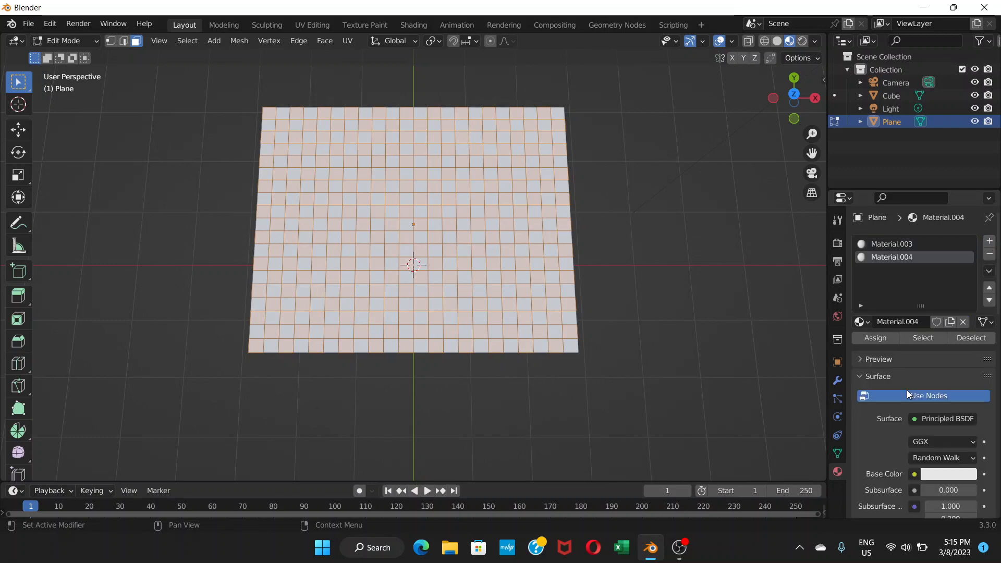
click(940, 476)
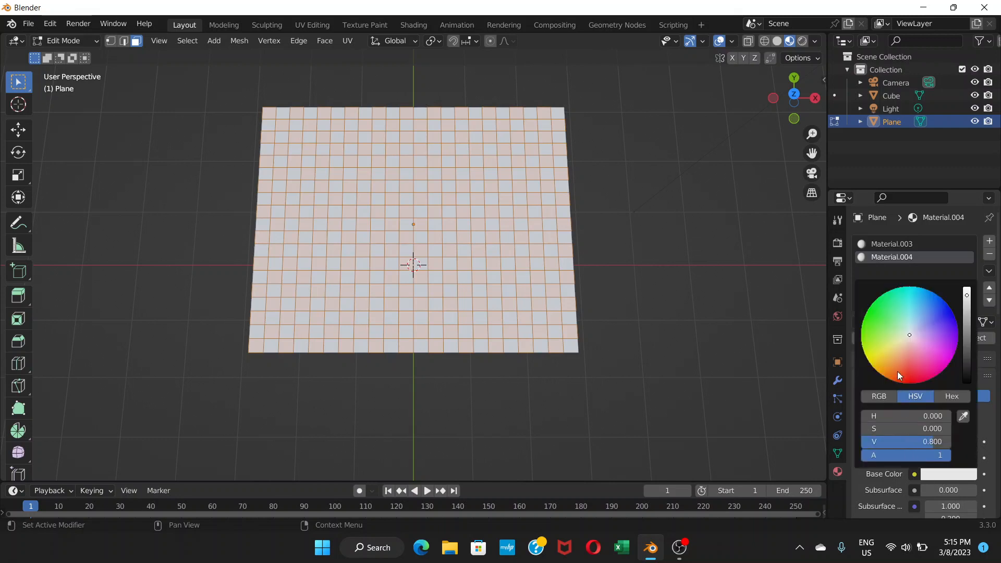
drag(897, 371, 917, 376)
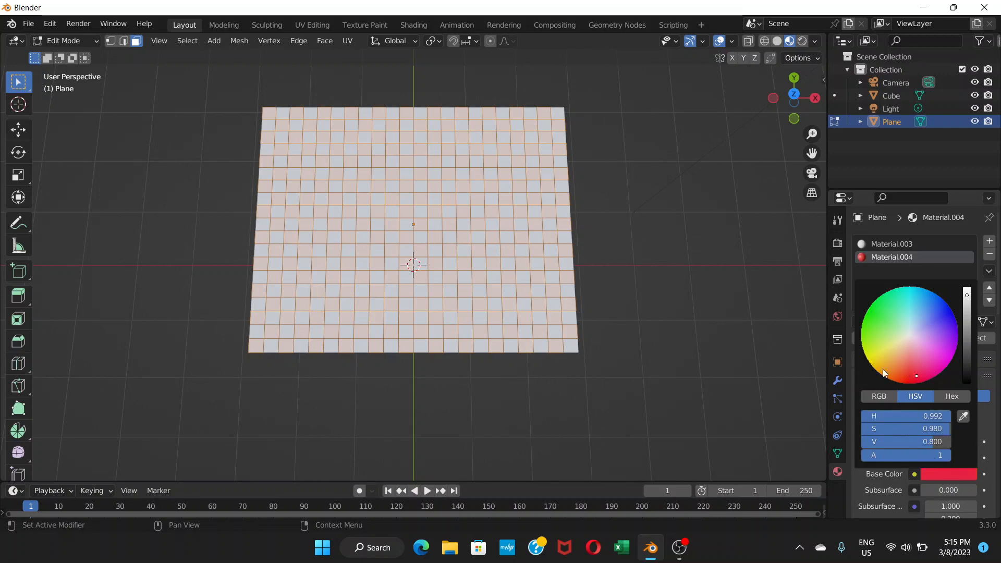
click(877, 337)
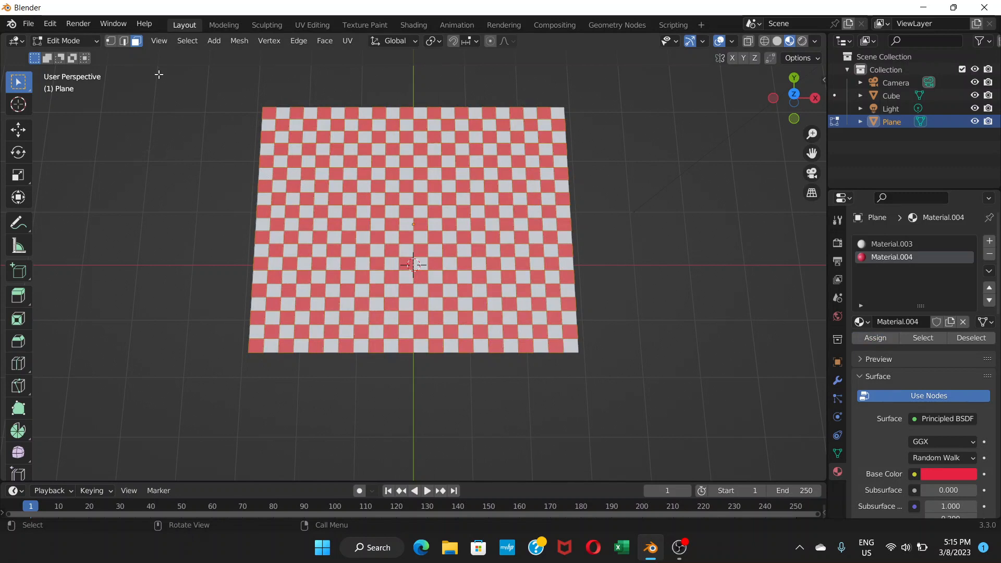
Step: Return to Object Mode and deselect the checkered plane to view it above the table
click(96, 39)
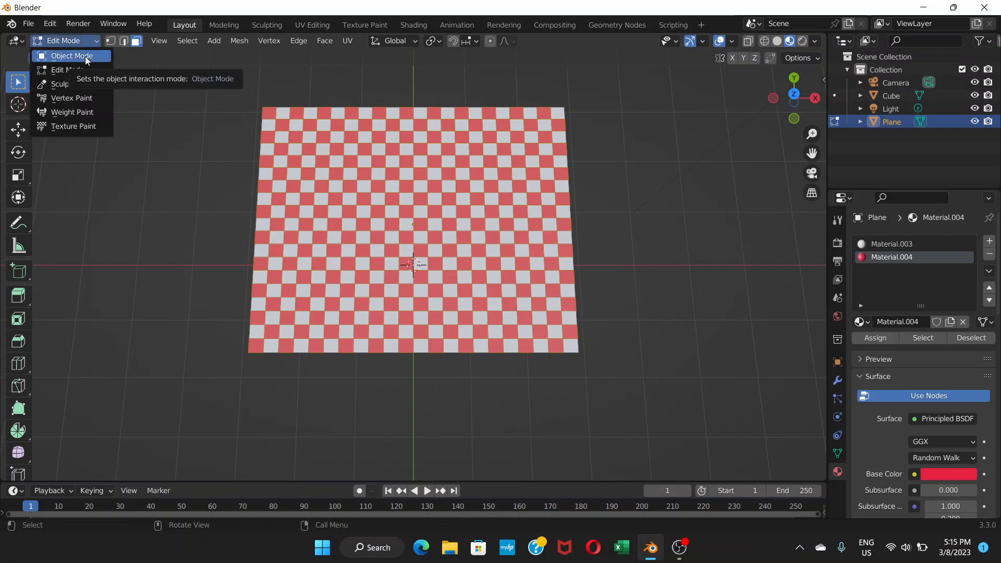
click(85, 56)
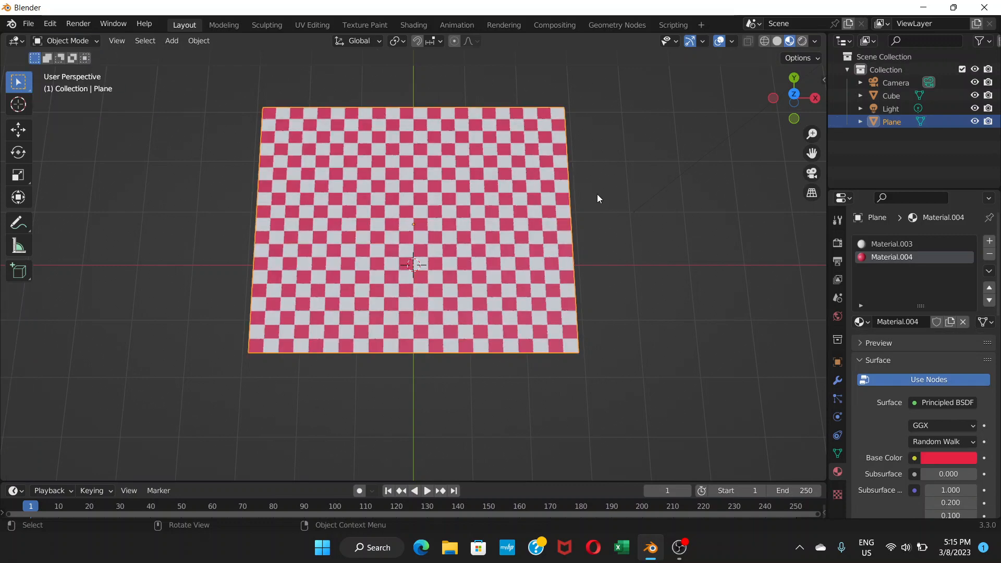
click(615, 170)
middle_drag(615, 170, 547, 186)
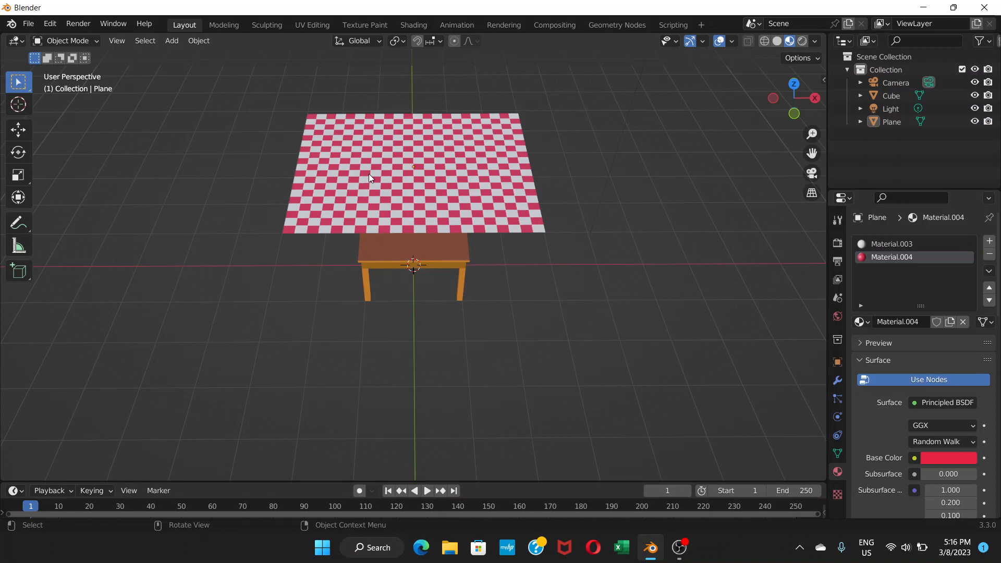
mouse_move(368, 174)
middle_down()
mouse_move(370, 203)
mouse_move(386, 179)
middle_up()
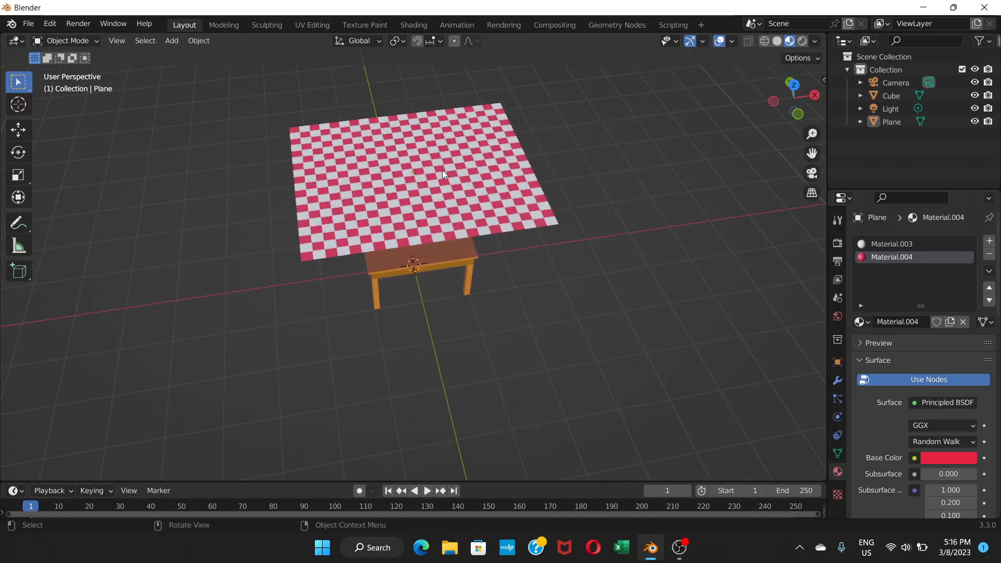
Step: Select the checkered plane, put it in Edit Mode and subdivide its faces
click(325, 177)
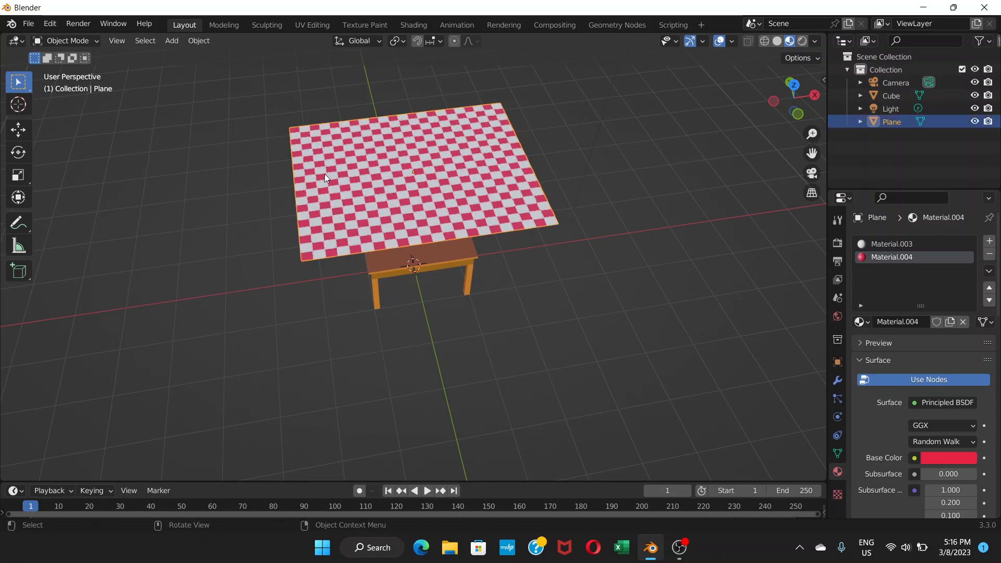
click(92, 41)
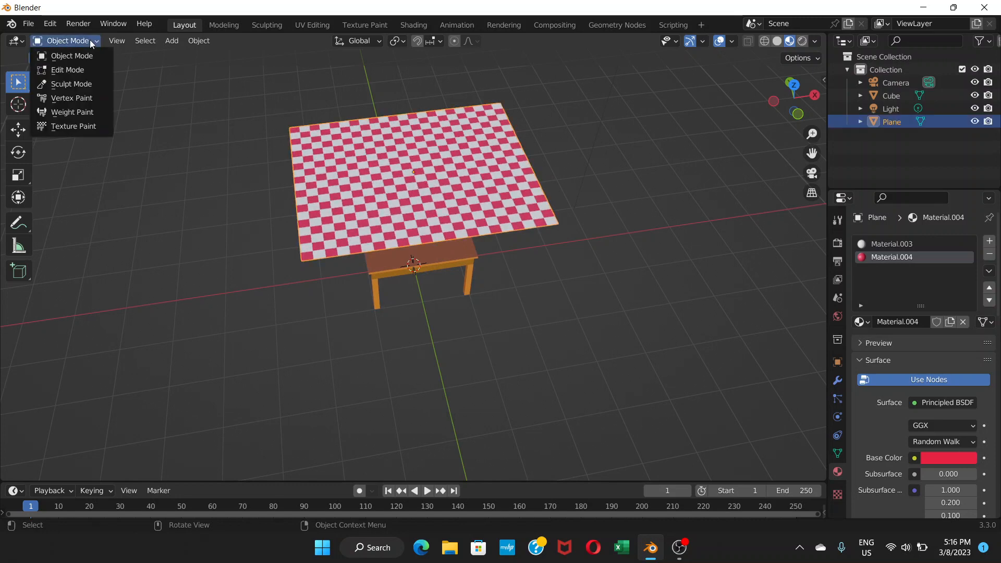
click(89, 70)
middle_drag(404, 175, 397, 194)
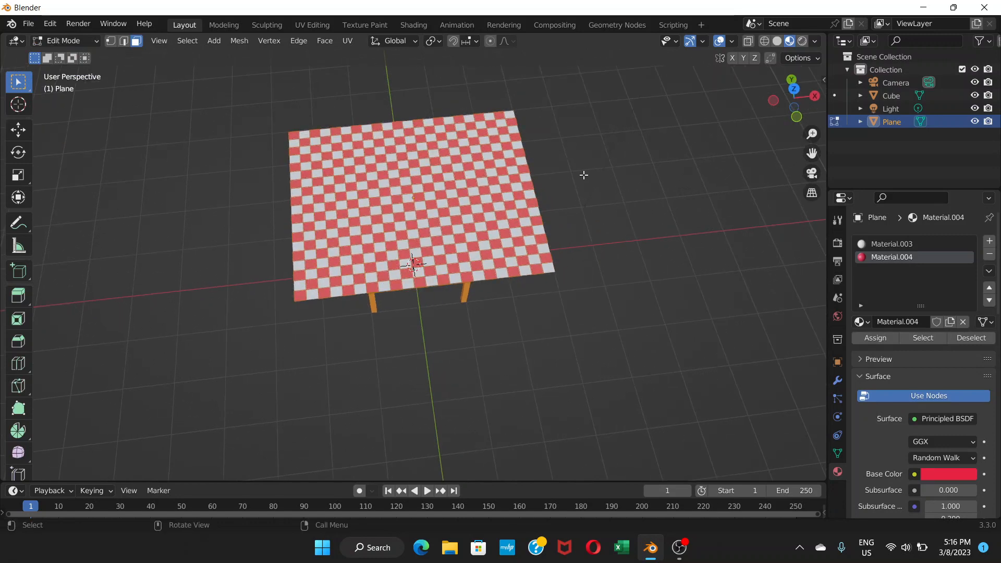
right_click(380, 159)
click(331, 158)
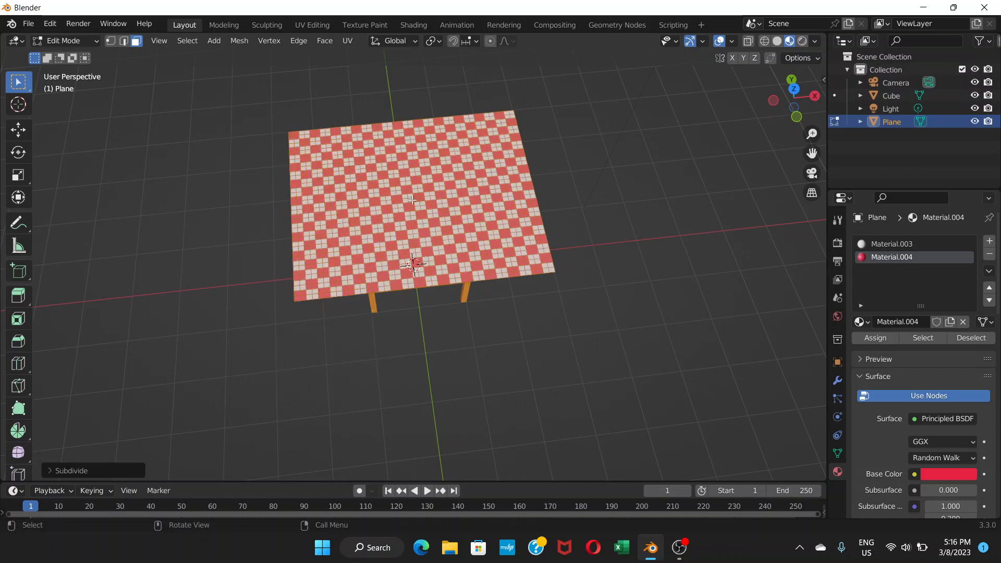
scroll(412, 200, up, 4)
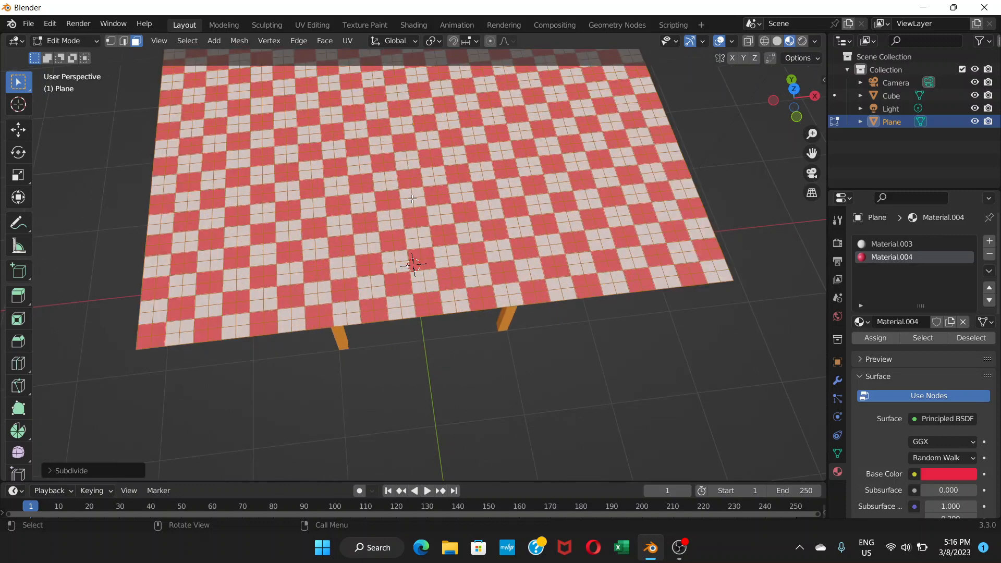
scroll(412, 199, down, 4)
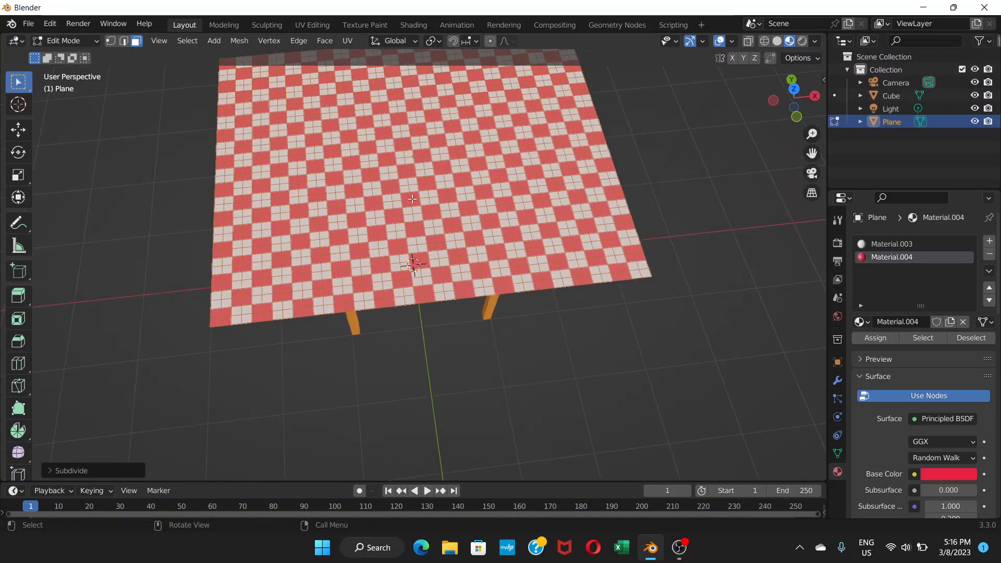
scroll(412, 200, down, 2)
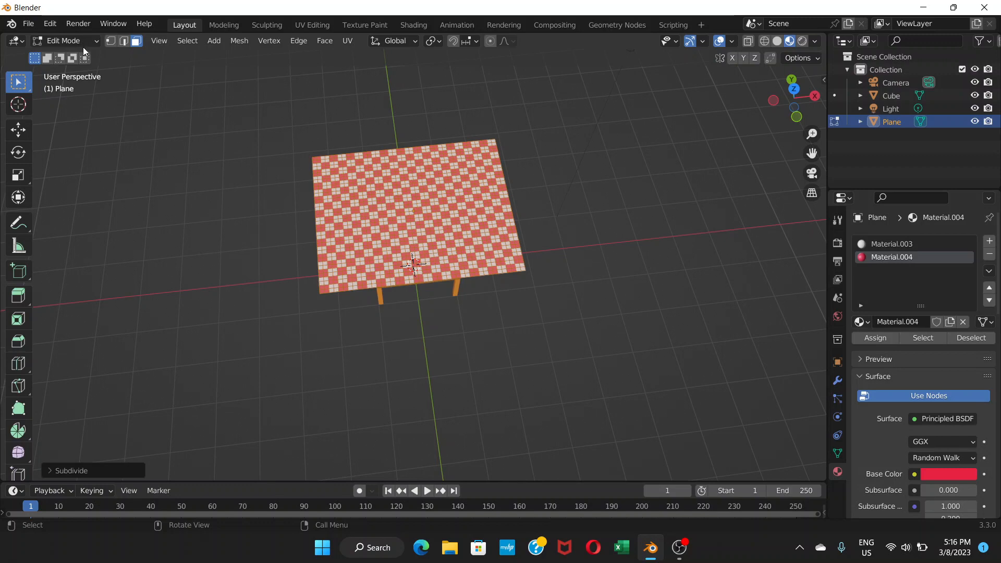
Step: Return the plane to Object Mode and give it Cloth physics
click(97, 41)
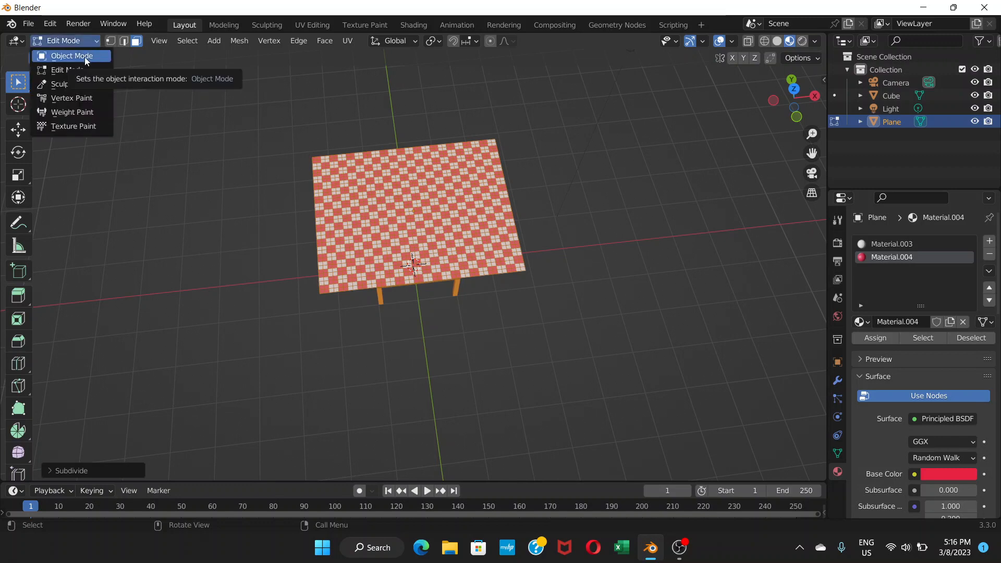
click(86, 59)
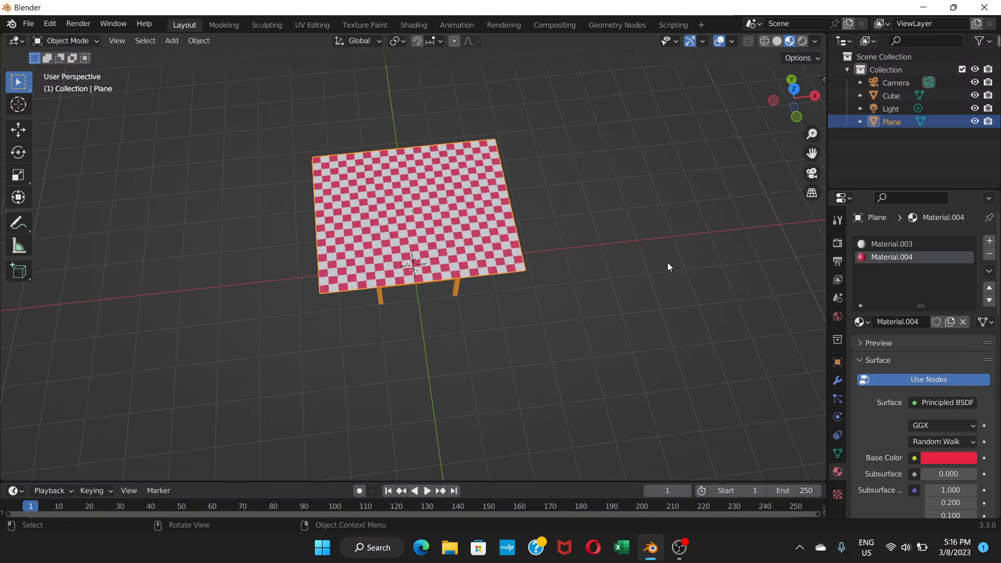
click(839, 418)
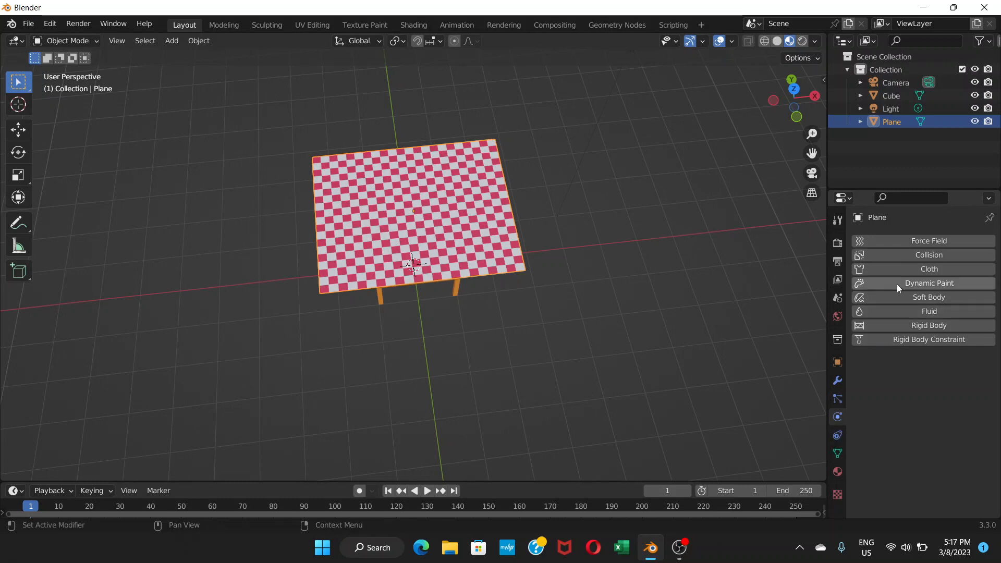
click(917, 268)
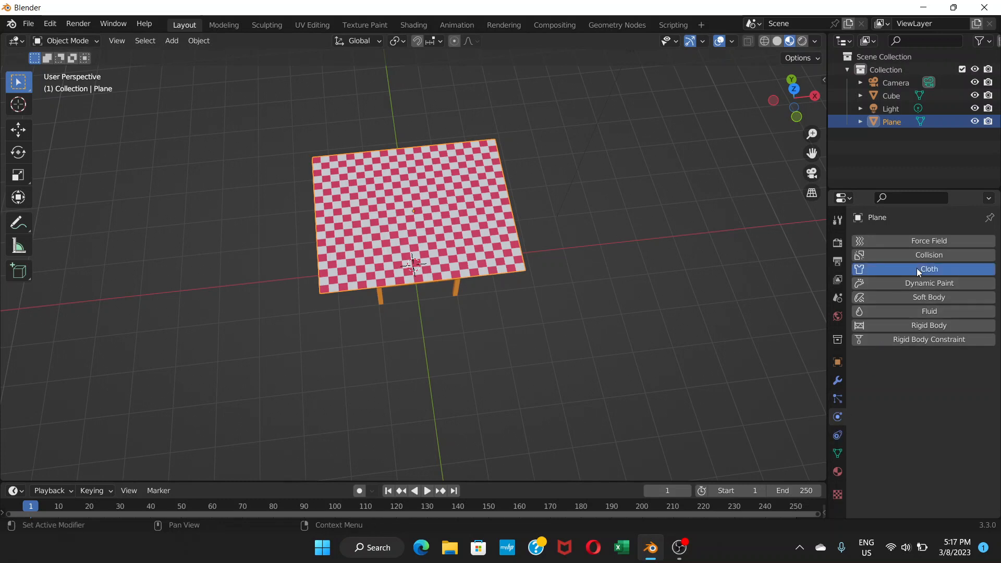
scroll(911, 375, down, 3)
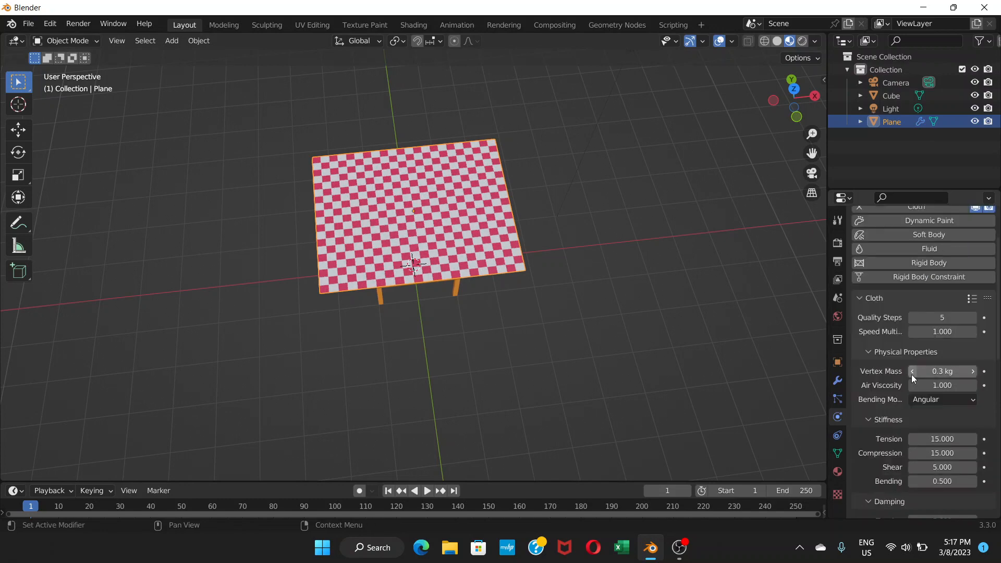
scroll(912, 375, down, 3)
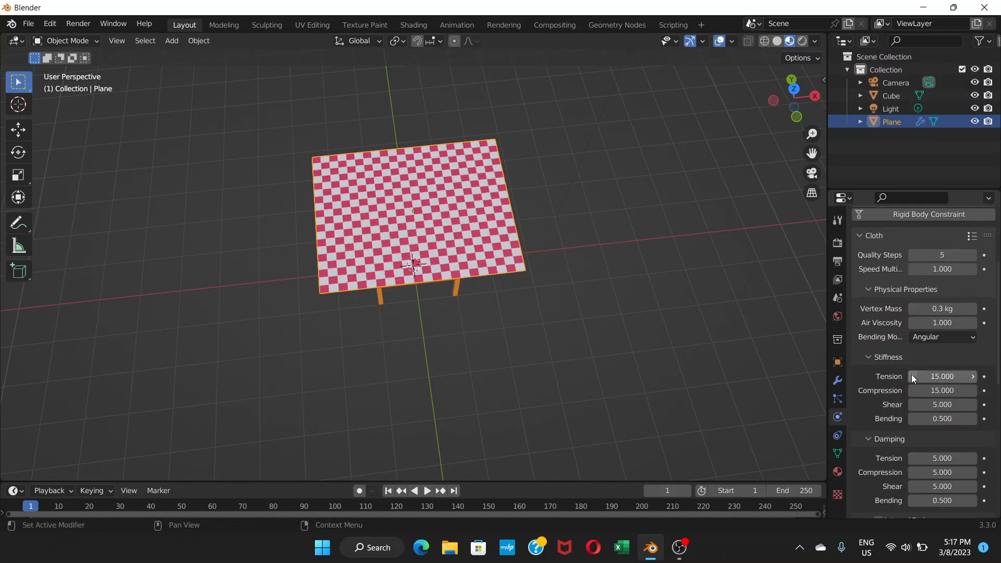
scroll(911, 374, down, 5)
scroll(912, 375, down, 6)
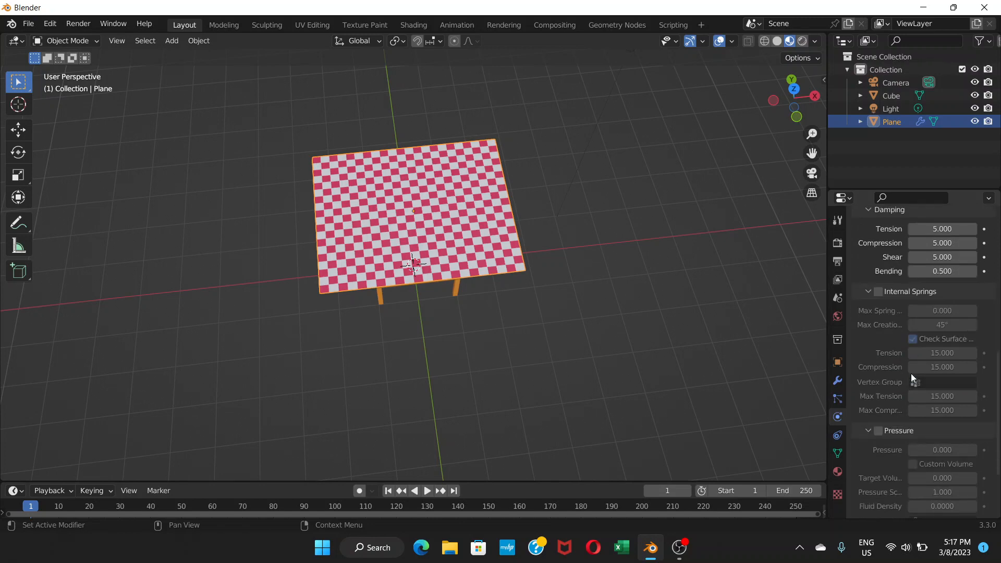
scroll(912, 374, down, 5)
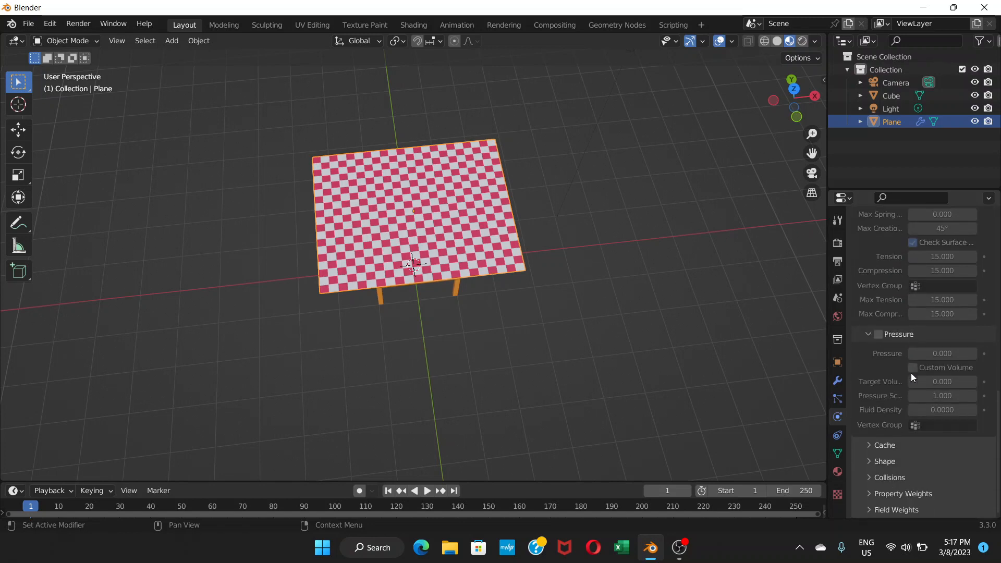
Step: Enable Self Collisions in the plane's cloth collision settings
click(873, 477)
scroll(881, 427, down, 5)
scroll(880, 427, down, 3)
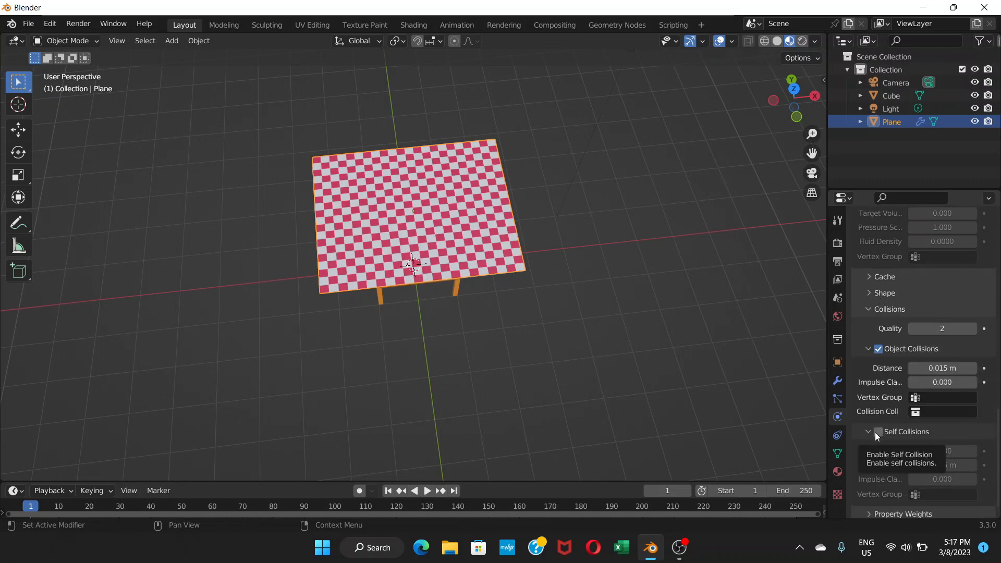
click(878, 432)
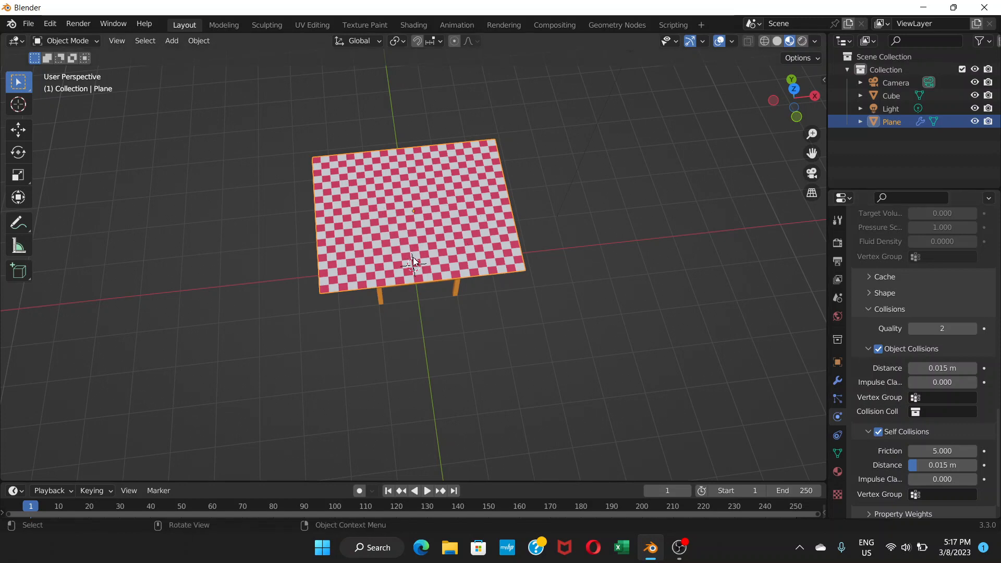
Step: Select the table beneath the checkered plane and give it Collision physics
middle_drag(414, 263, 420, 198)
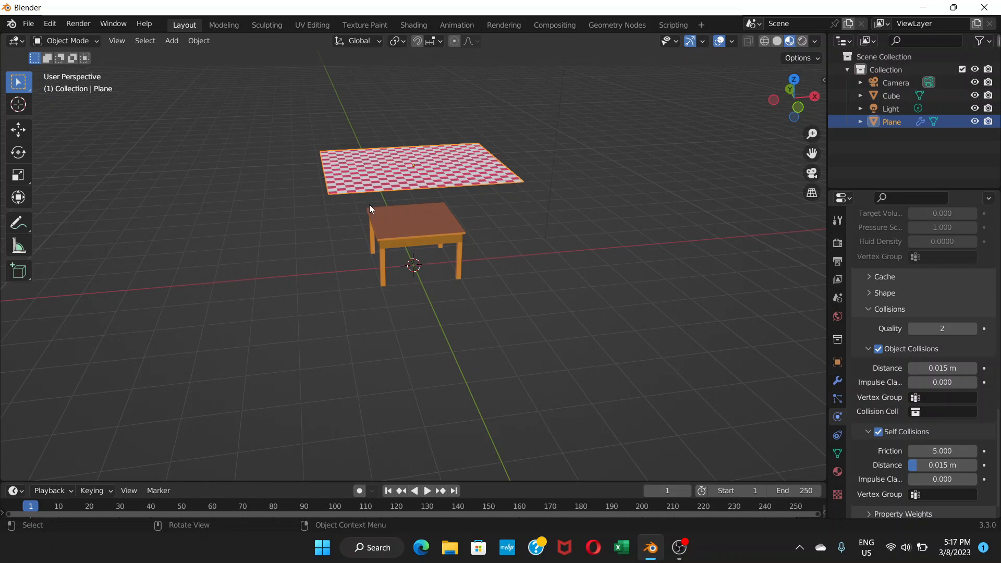
scroll(374, 201, up, 5)
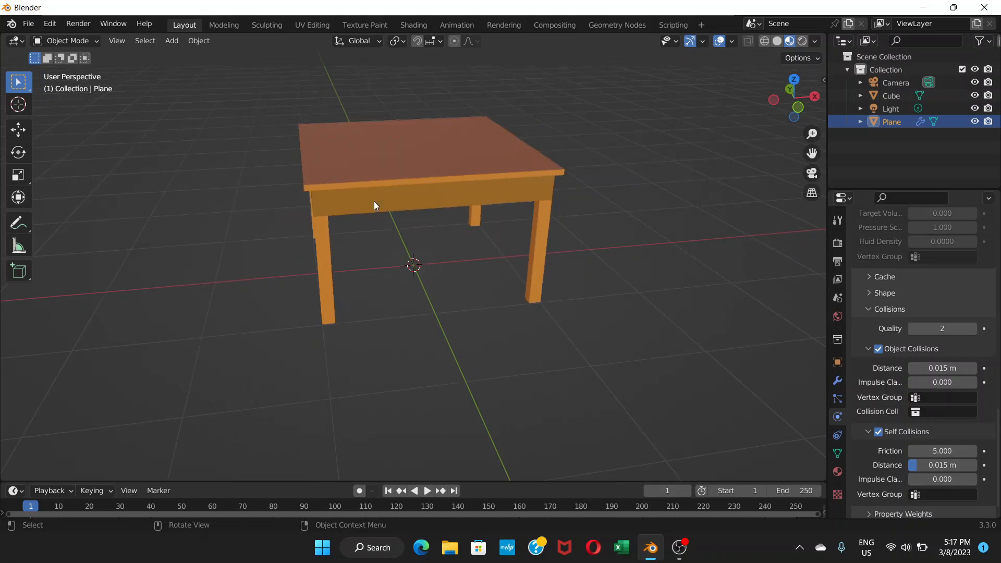
scroll(374, 202, down, 5)
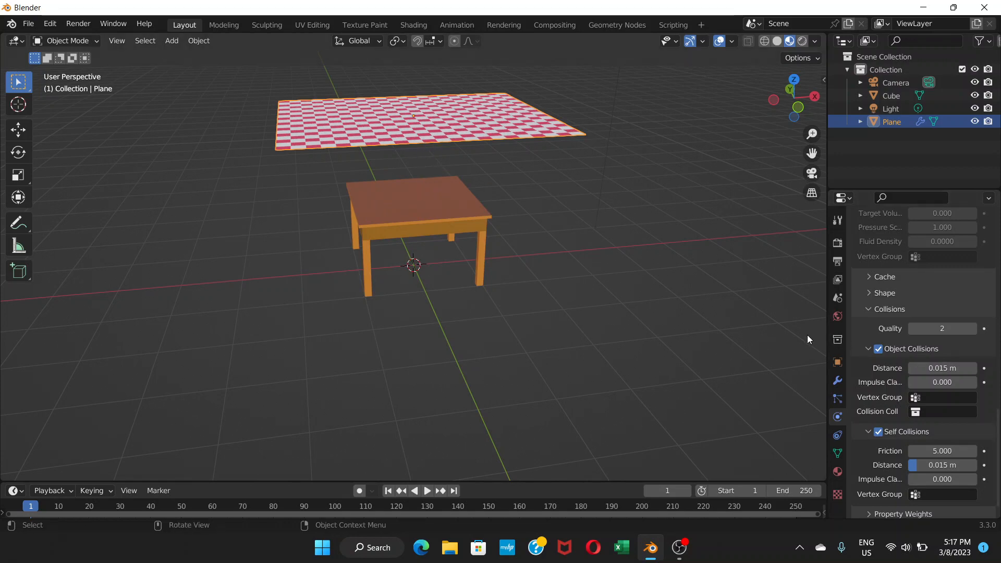
click(436, 228)
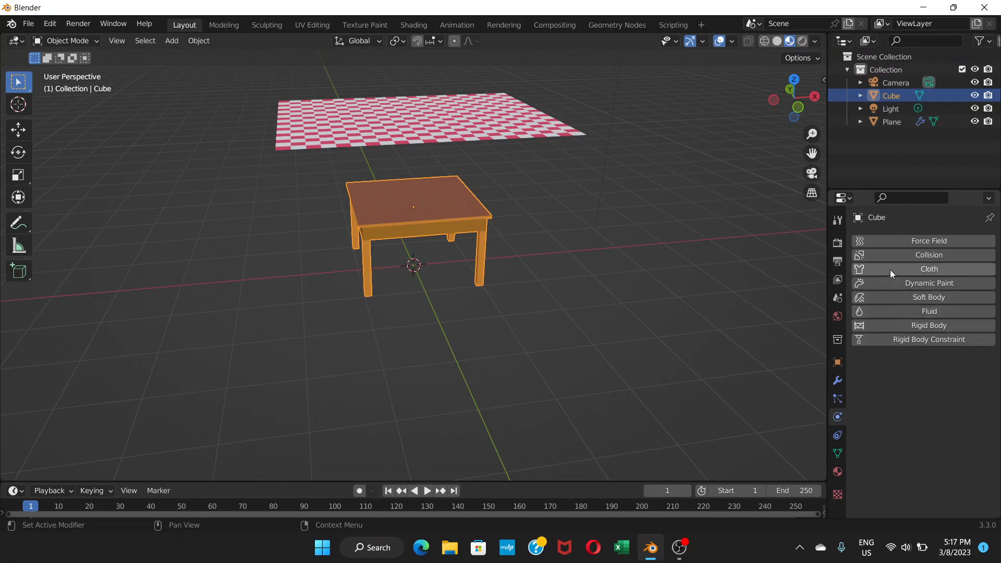
click(908, 256)
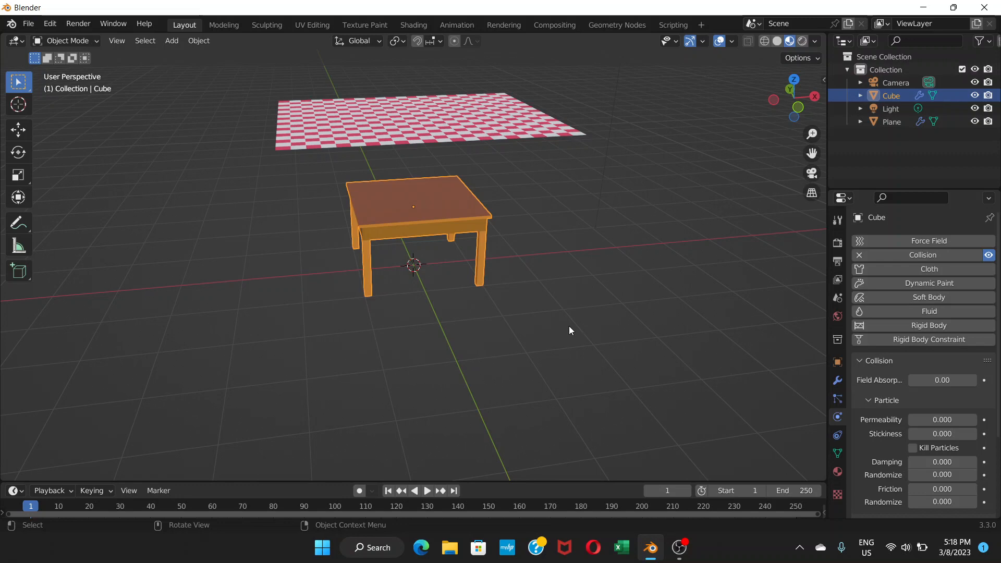
Step: Play the cloth simulation until the checkered plane drapes over the table, stopping at frame 102
key(space)
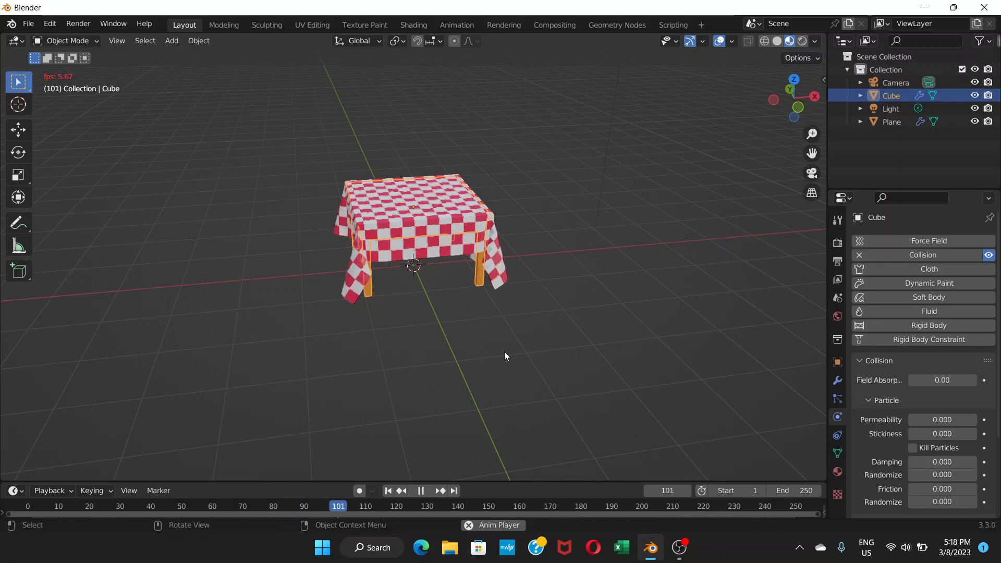
key(space)
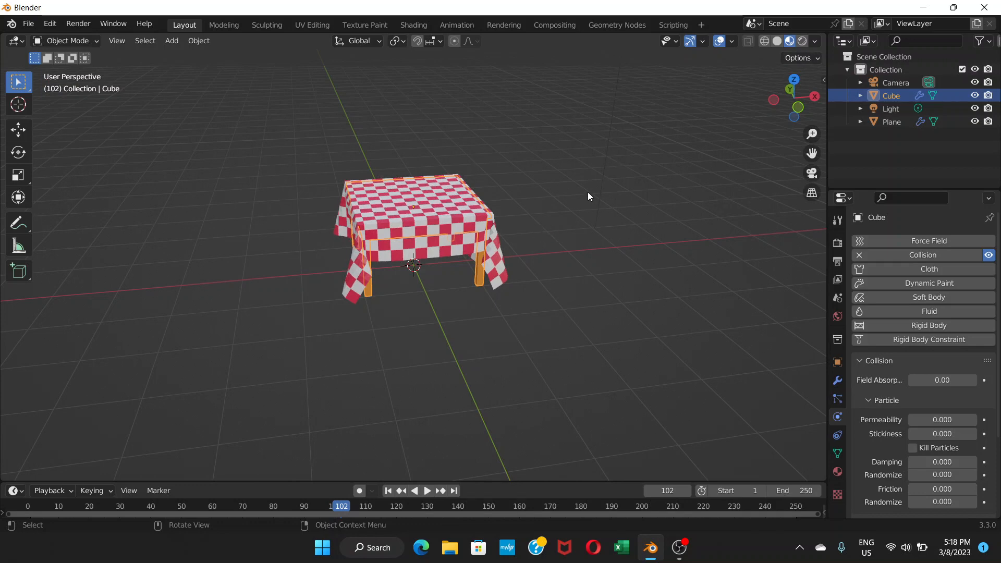
mouse_move(587, 192)
middle_down()
mouse_move(640, 158)
mouse_move(708, 160)
mouse_move(732, 203)
mouse_move(643, 233)
mouse_move(594, 209)
mouse_move(587, 180)
mouse_move(591, 188)
middle_up()
Step: Deselect the table and display the scene in Rendered viewport shading
click(631, 233)
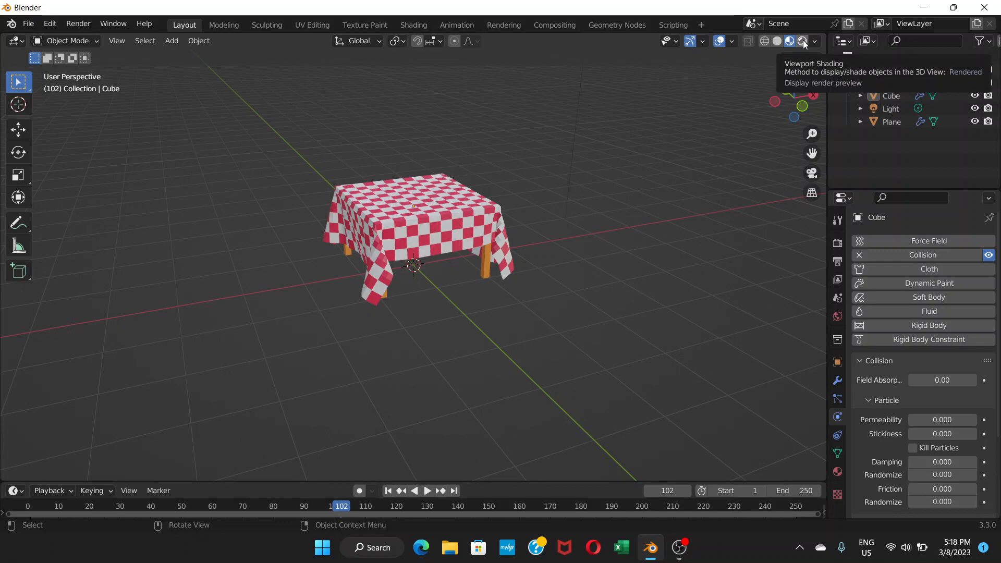
click(803, 41)
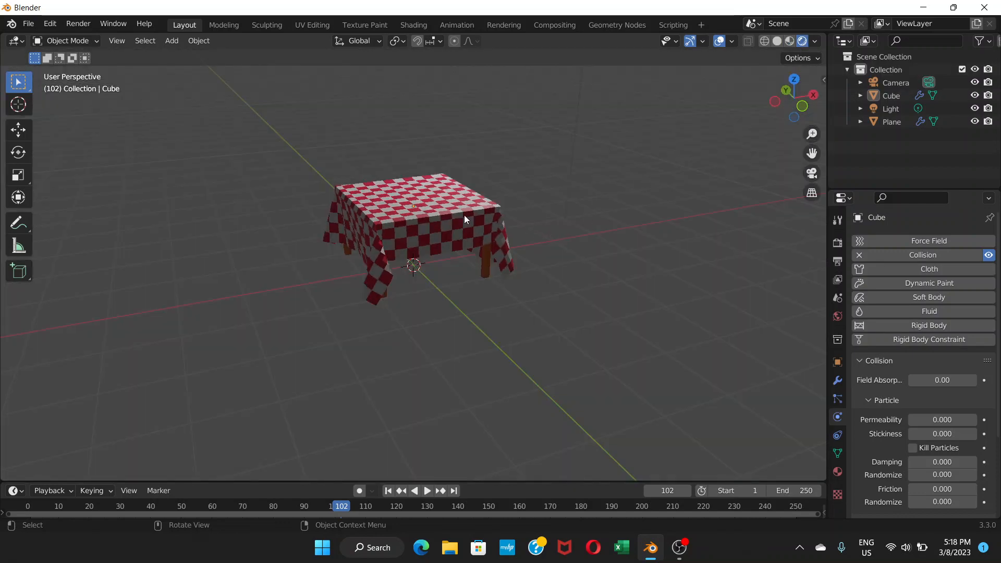
middle_drag(568, 210, 480, 234)
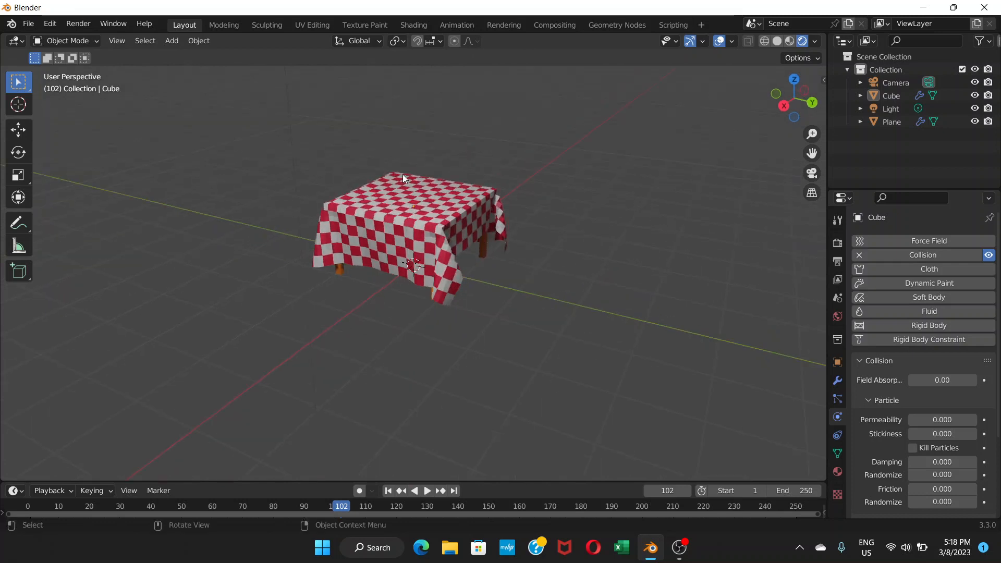
Step: Apply Shade Smooth to the draped tablecloth and deselect it
click(438, 197)
right_click(438, 198)
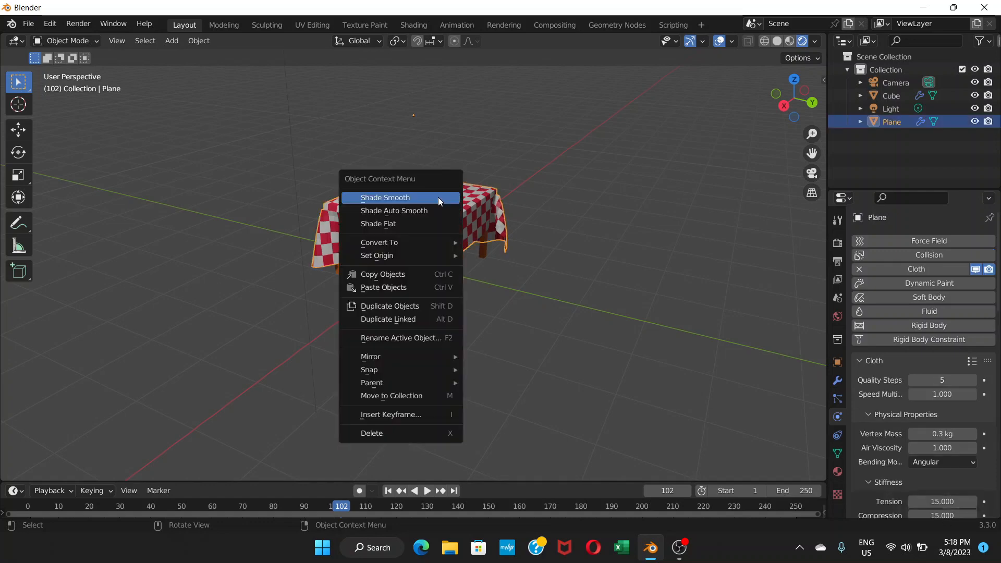
click(384, 200)
scroll(438, 221, up, 1)
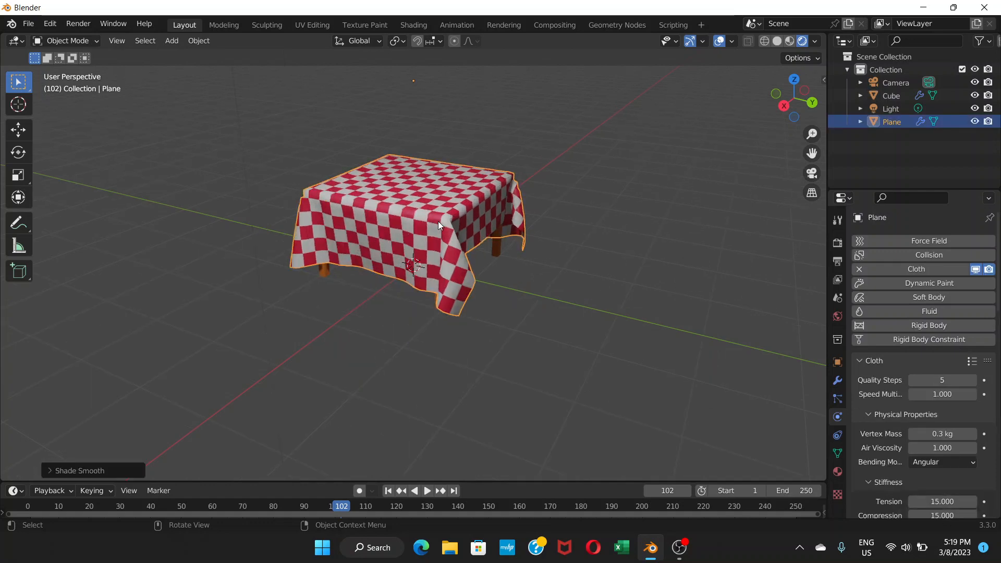
scroll(438, 222, up, 1)
middle_drag(459, 221, 487, 221)
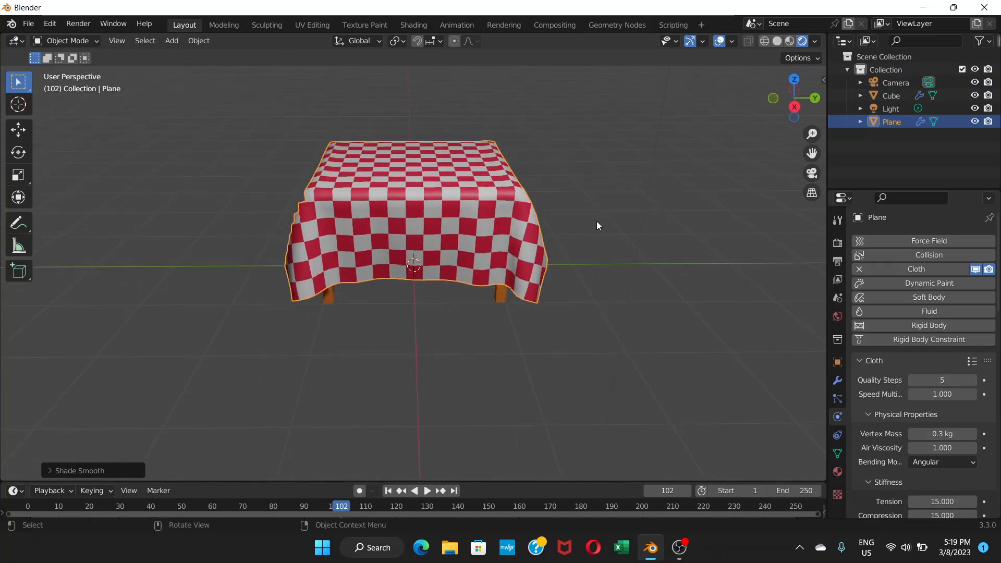
click(597, 225)
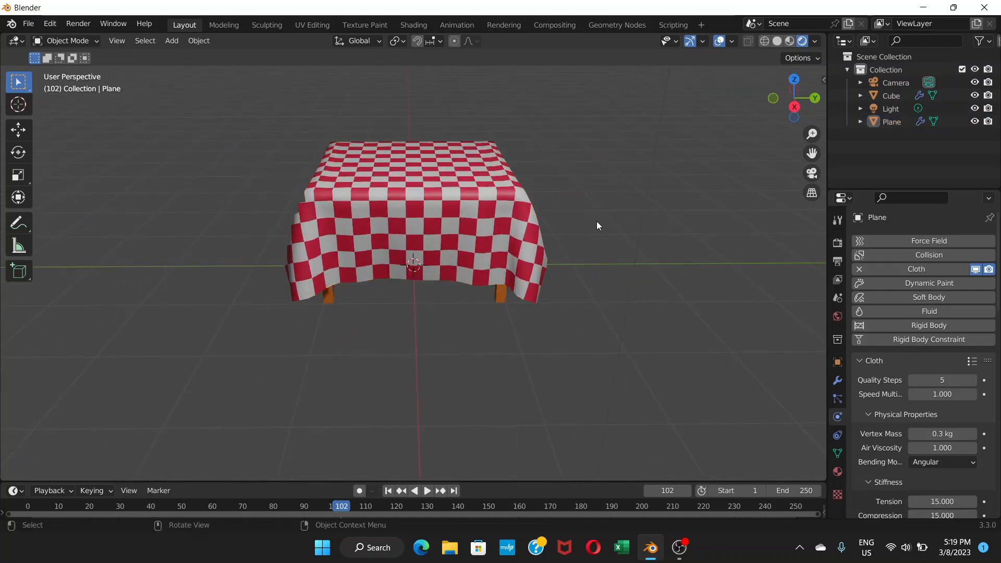
Step: Add a mesh plane under the table, scale it up uniformly to more than four times its size as a floor, and deselect it
middle_drag(597, 225, 528, 254)
scroll(542, 228, up, 3)
scroll(543, 224, down, 5)
click(172, 42)
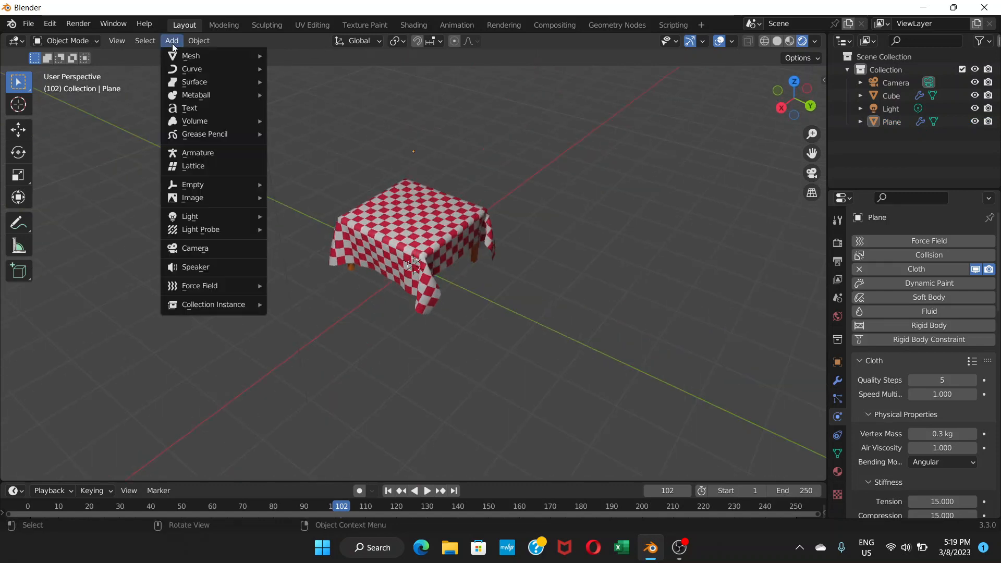
mouse_move(194, 55)
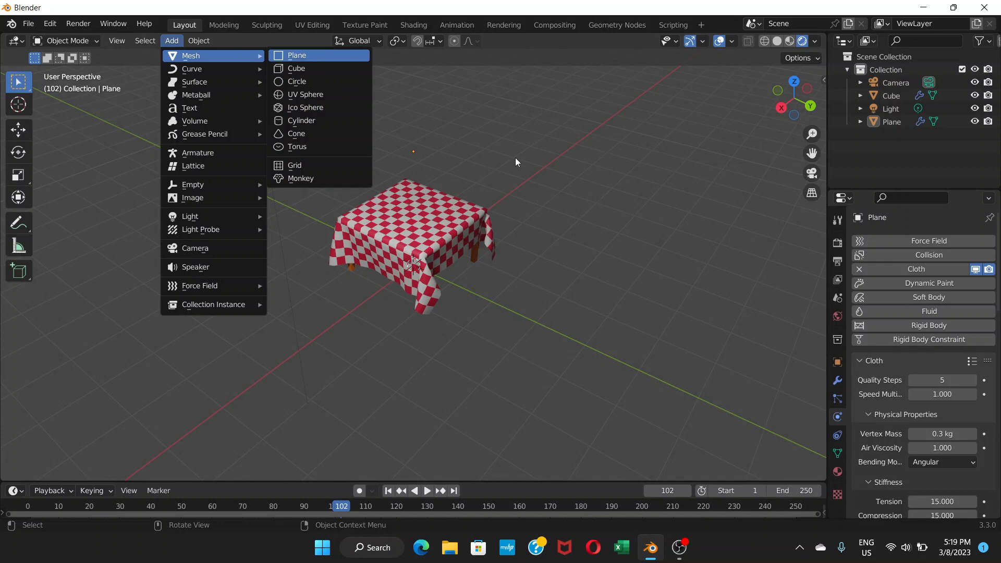
key(Return)
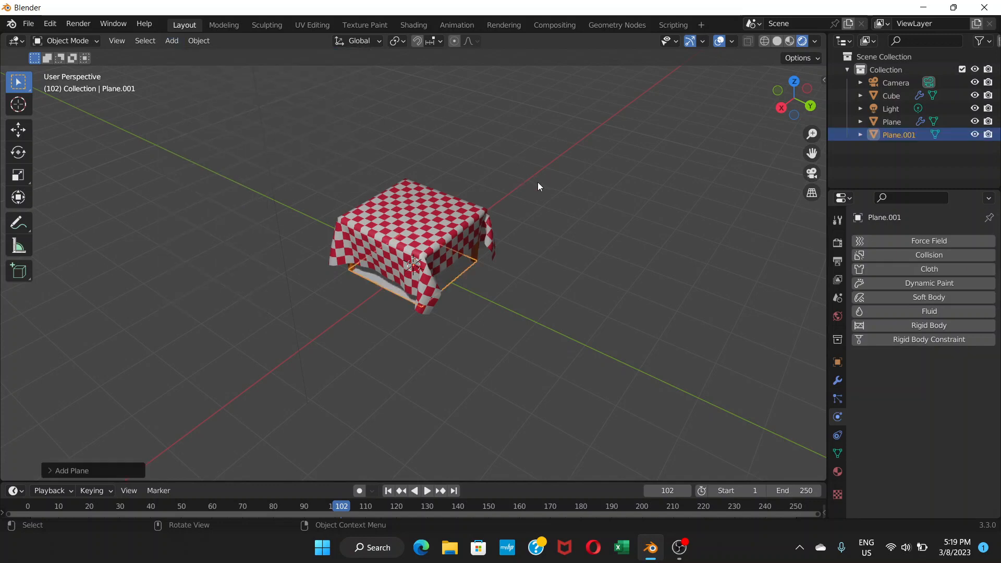
key(s)
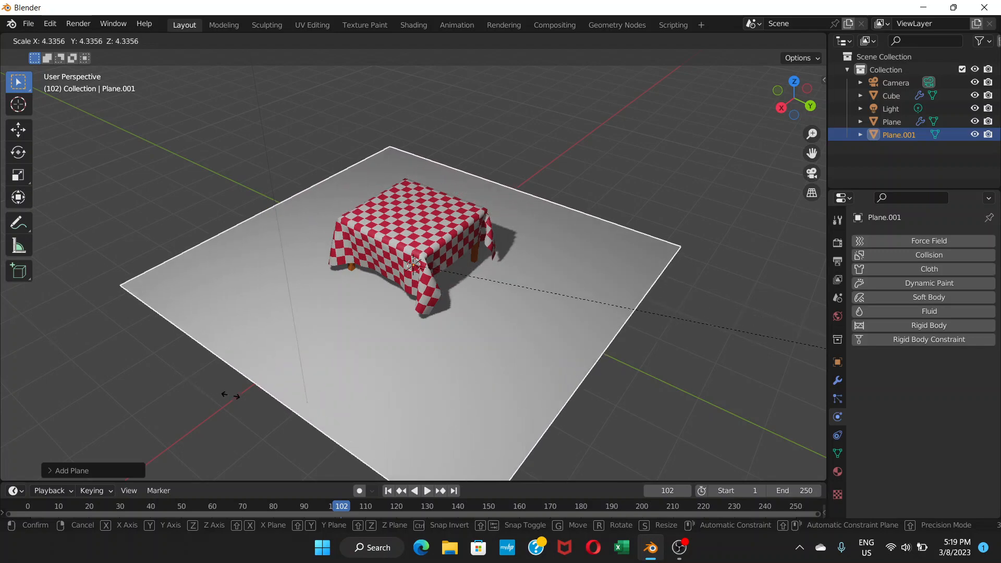
click(310, 413)
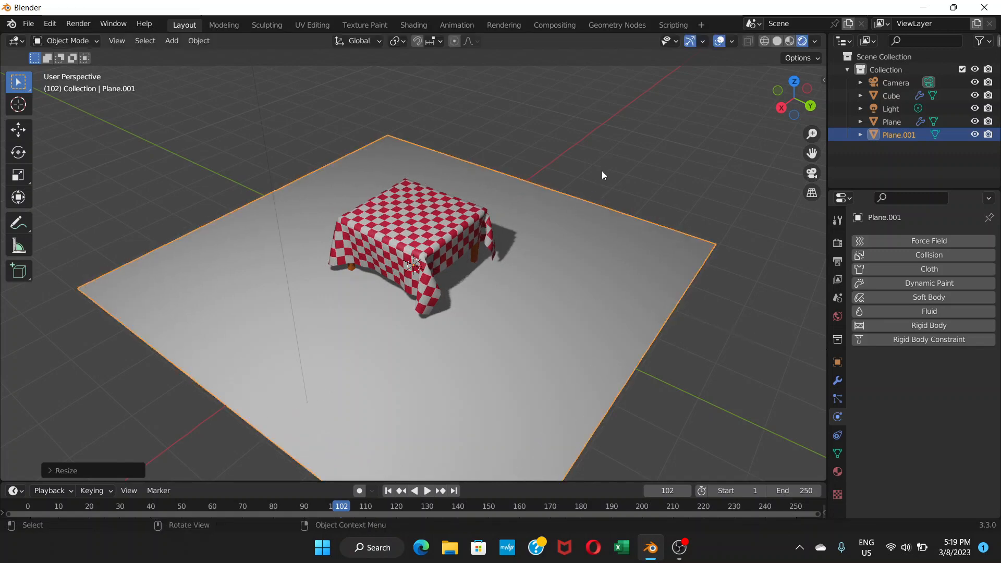
click(611, 156)
middle_drag(608, 171, 587, 228)
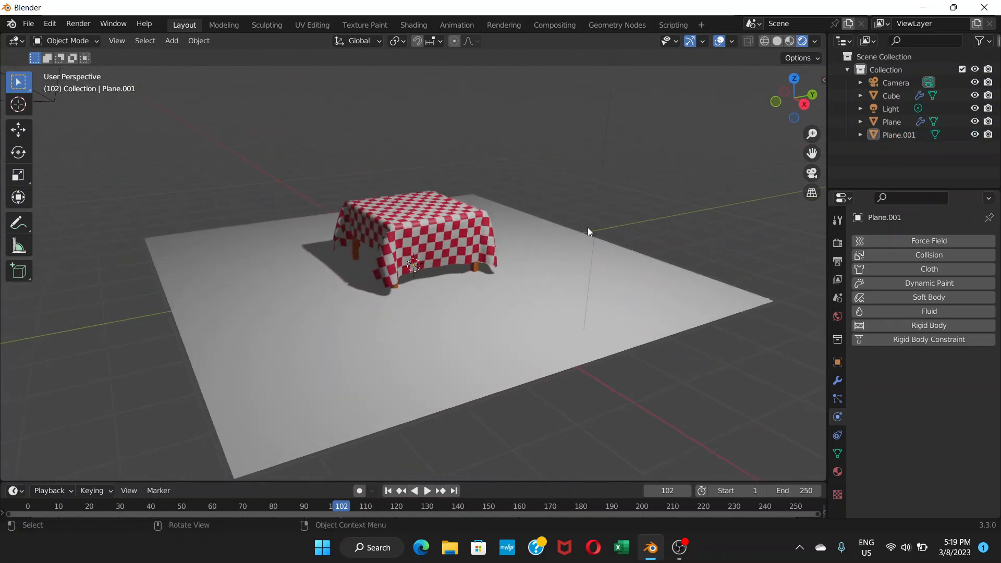
middle_drag(490, 230, 520, 248)
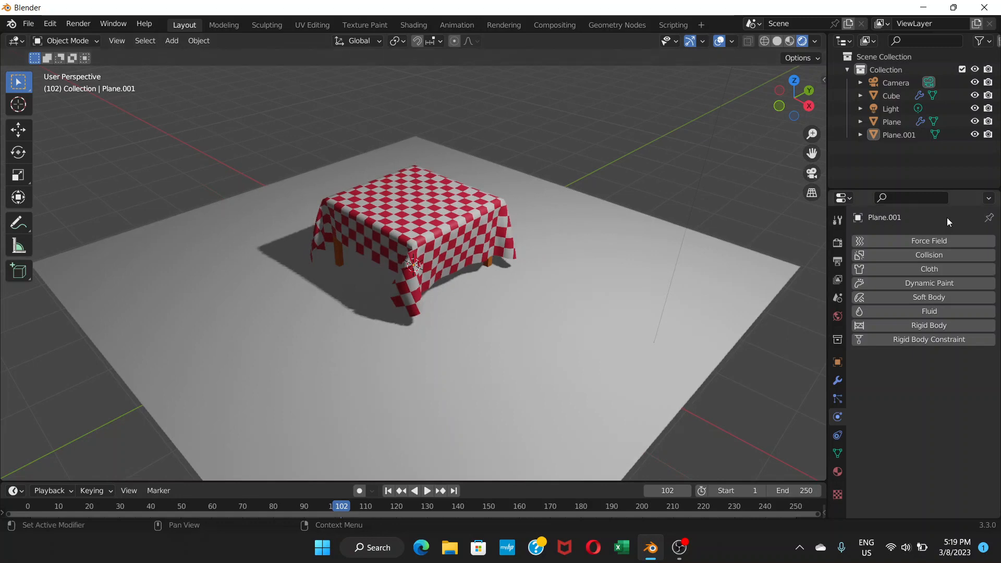
Step: Preview the scene with the Cycles render engine and set the engine back to Eevee
click(837, 243)
click(966, 242)
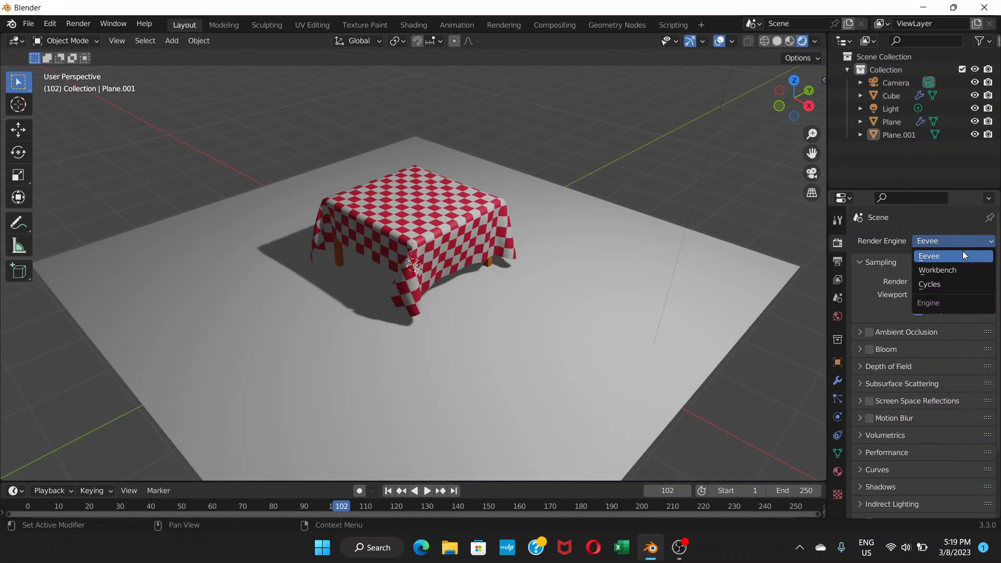
click(943, 255)
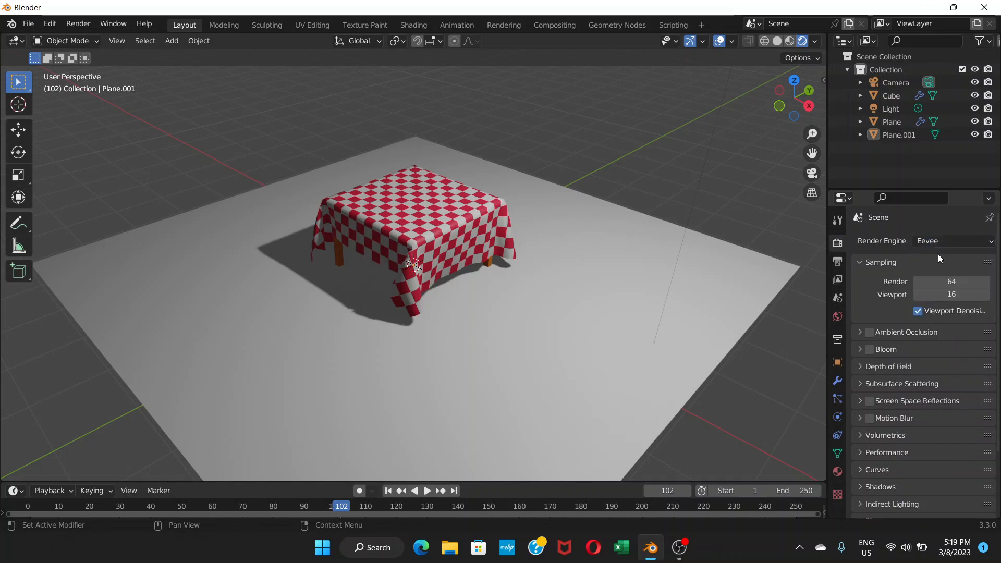
click(957, 241)
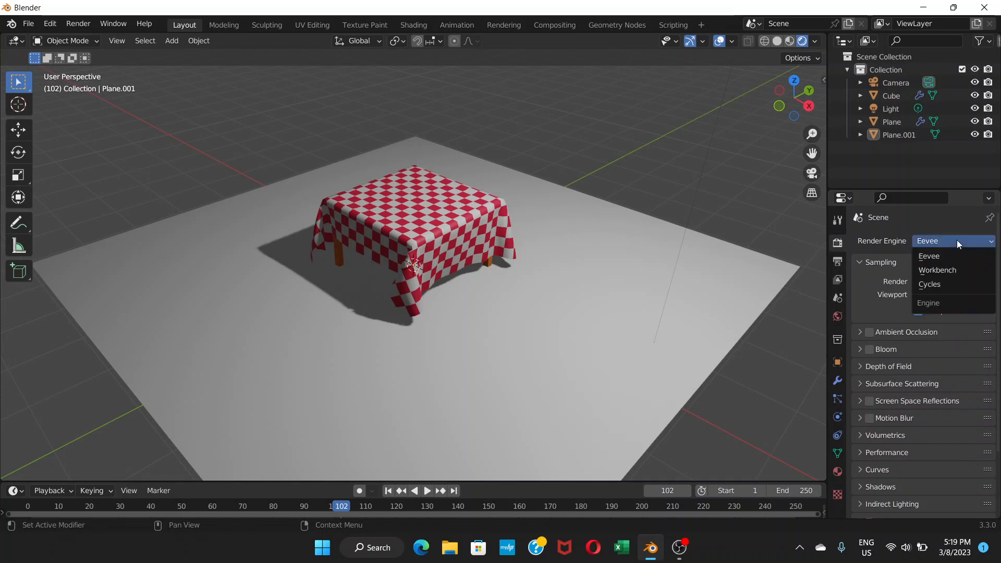
click(945, 284)
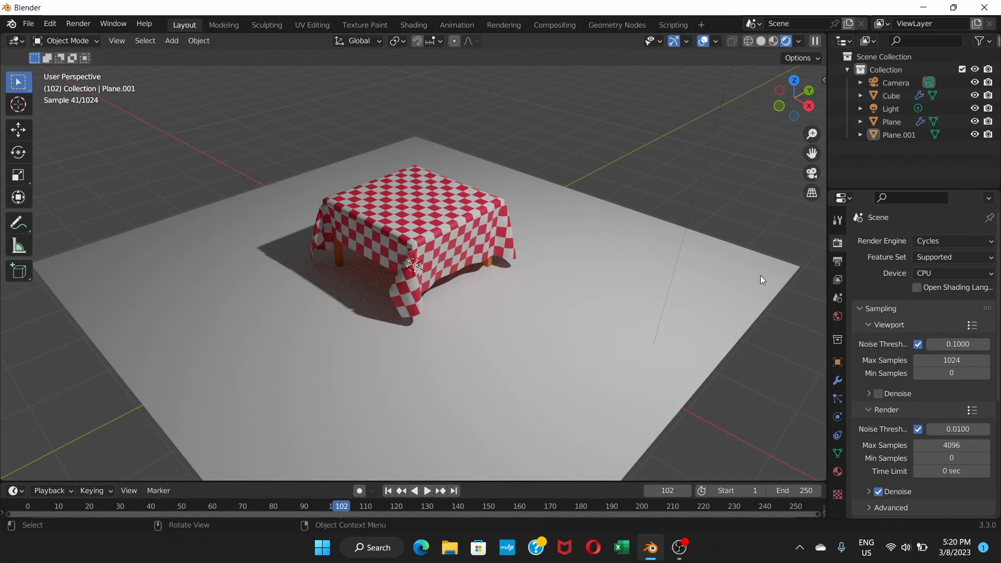
click(963, 241)
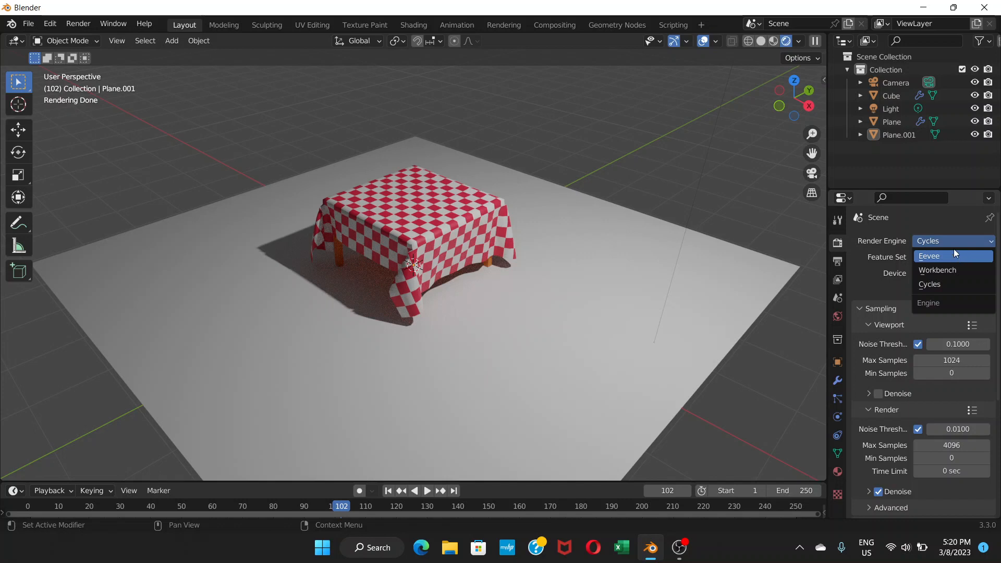
click(952, 255)
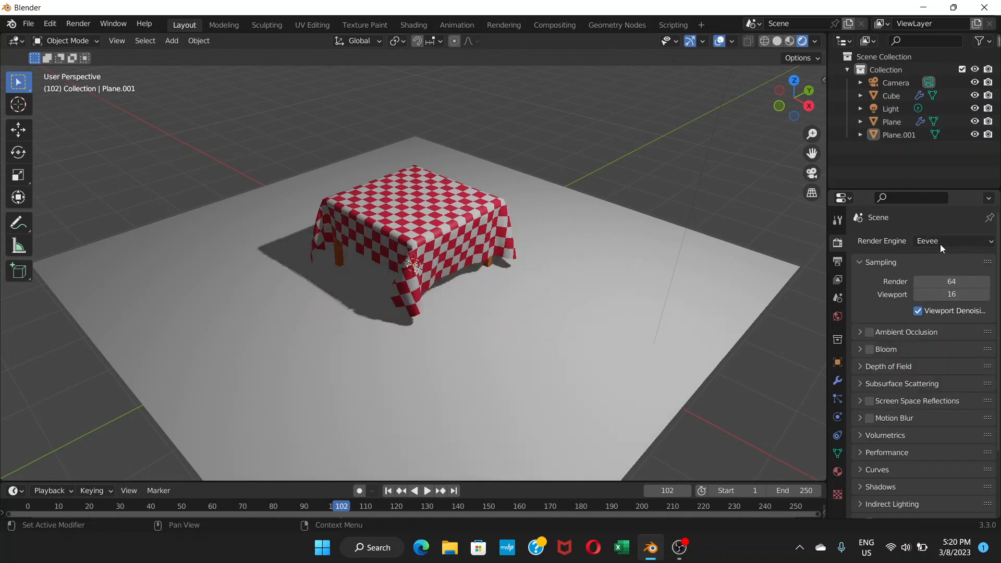
Step: Enable Ambient Occlusion and Screen Space Reflections in the Eevee render settings
click(869, 333)
scroll(889, 344, down, 4)
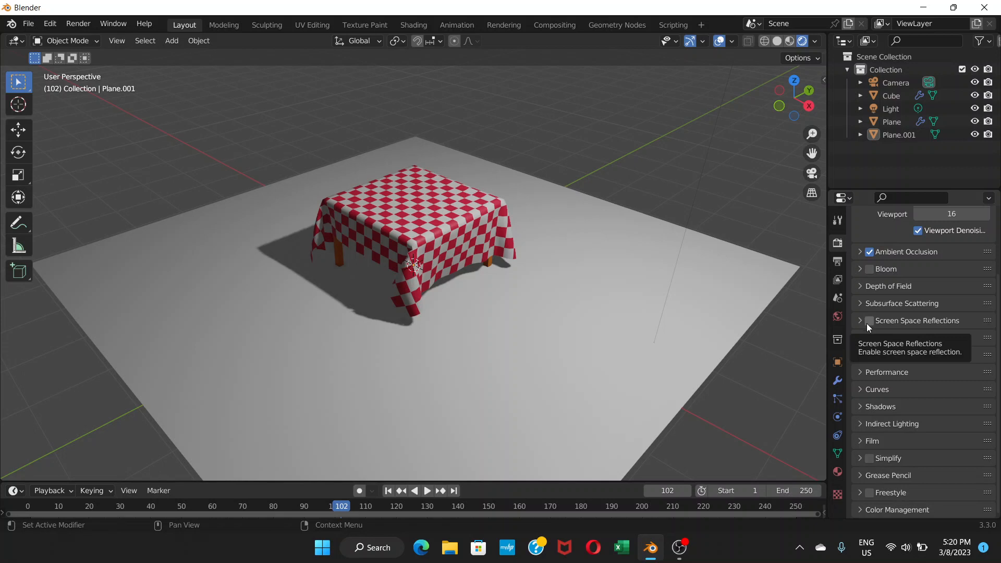
click(868, 322)
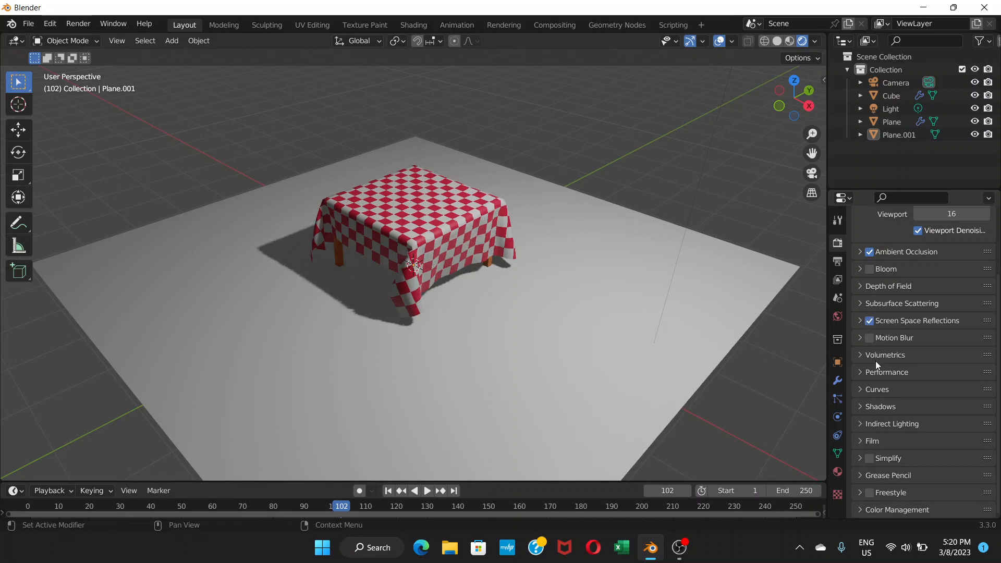
Step: Set the Cube Size of the Eevee shadows to 4096 px and inspect the table's shadow
click(863, 406)
scroll(913, 365, down, 1)
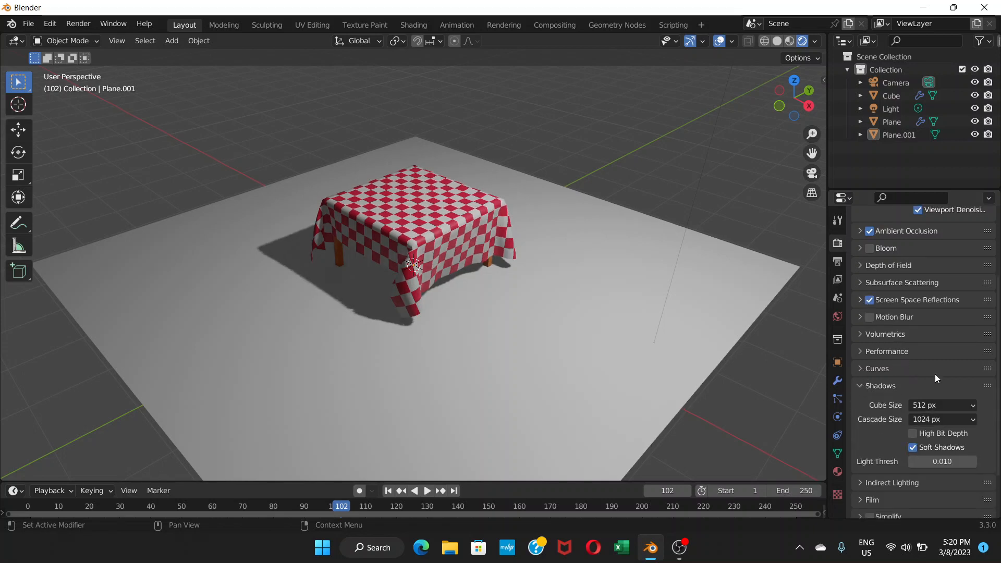
click(933, 406)
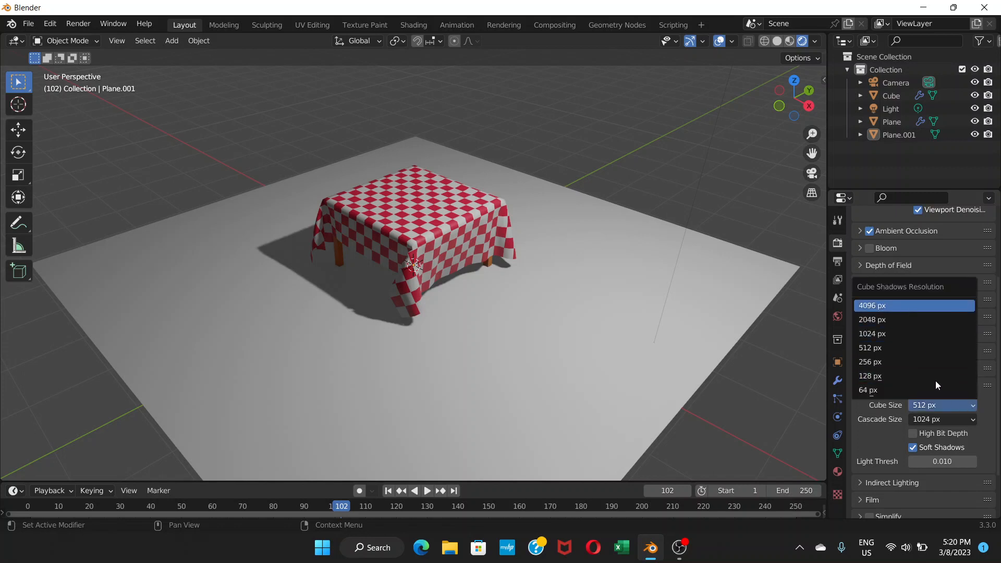
key(Return)
scroll(448, 299, up, 3)
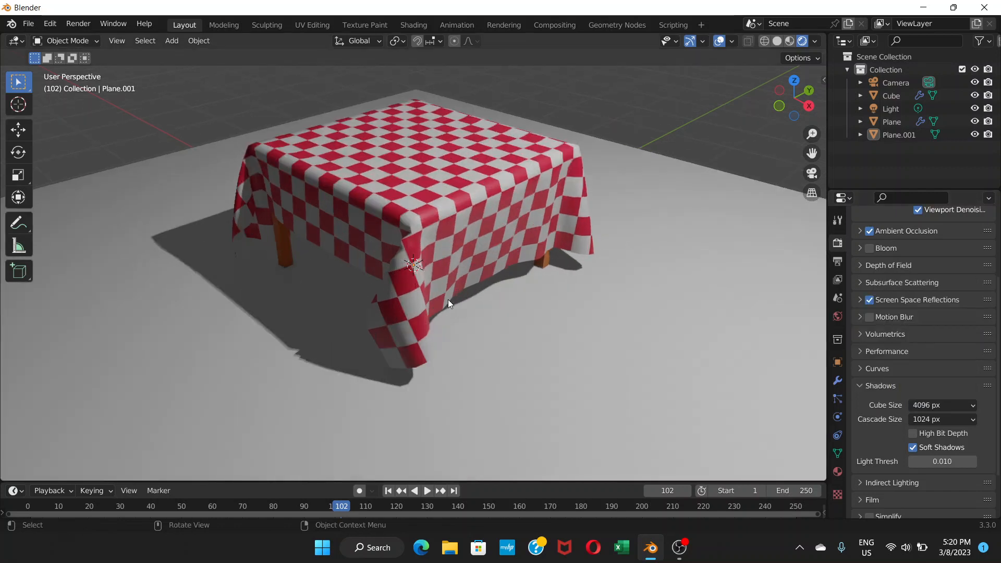
middle_drag(446, 299, 511, 293)
scroll(511, 294, down, 2)
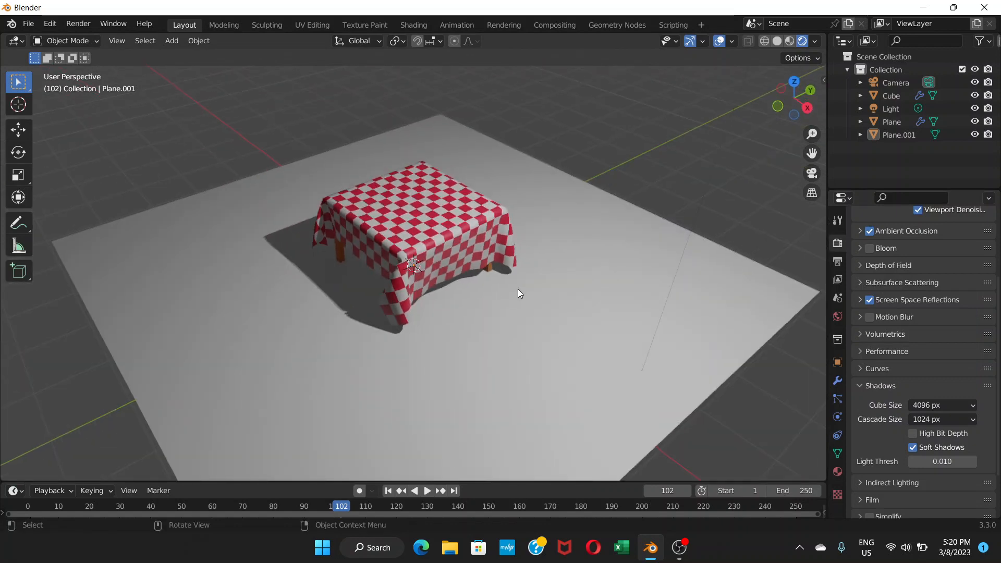
Step: Give the floor plane a new material with a light tan Base Color (H 0.108, S 0.644, V 0.800) and deselect it
scroll(518, 294, up, 2)
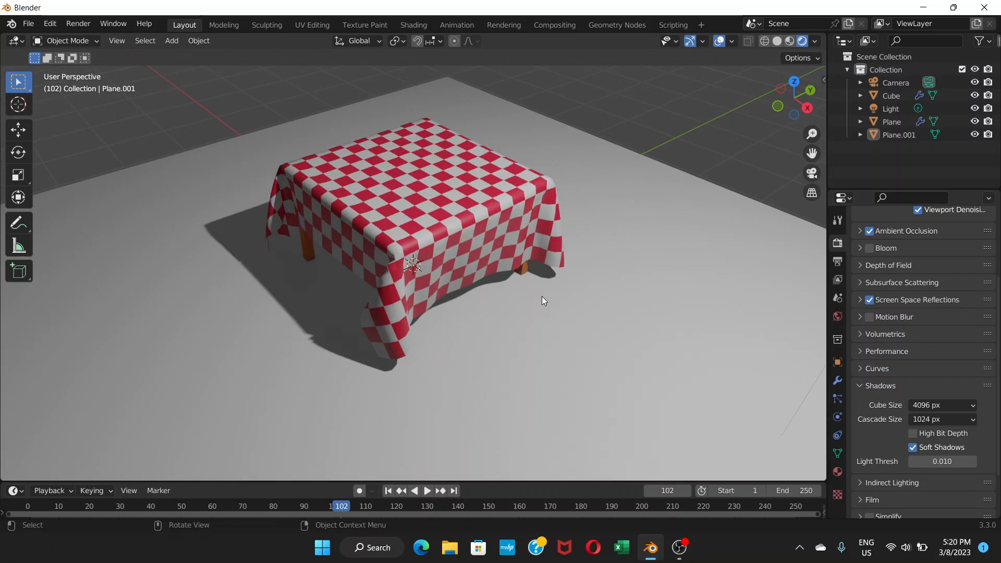
click(595, 269)
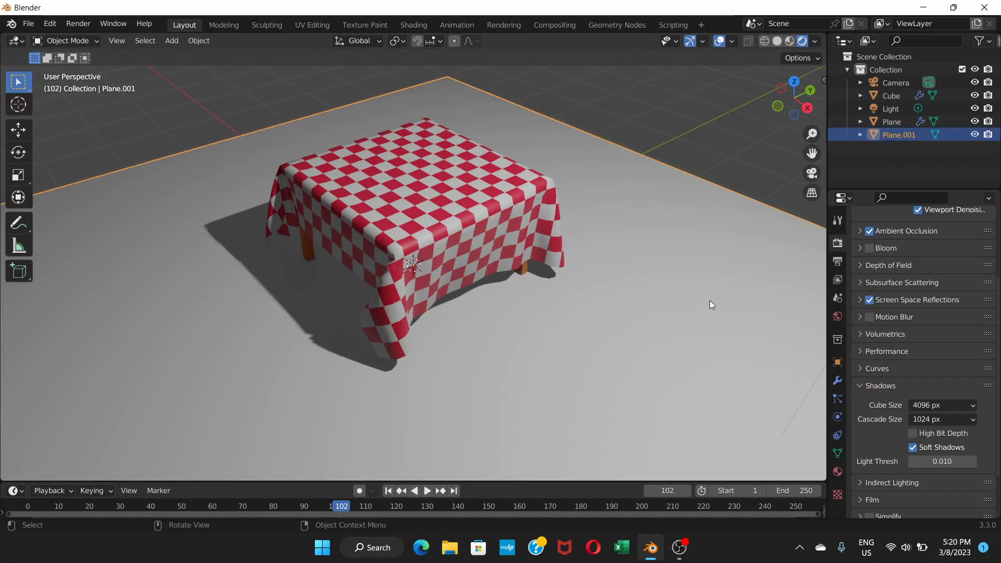
click(838, 471)
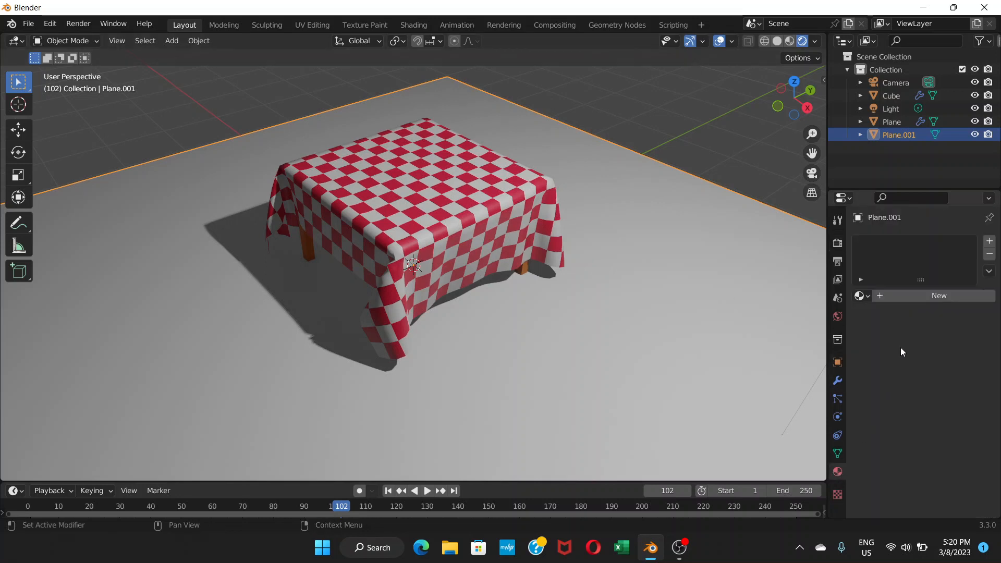
click(908, 296)
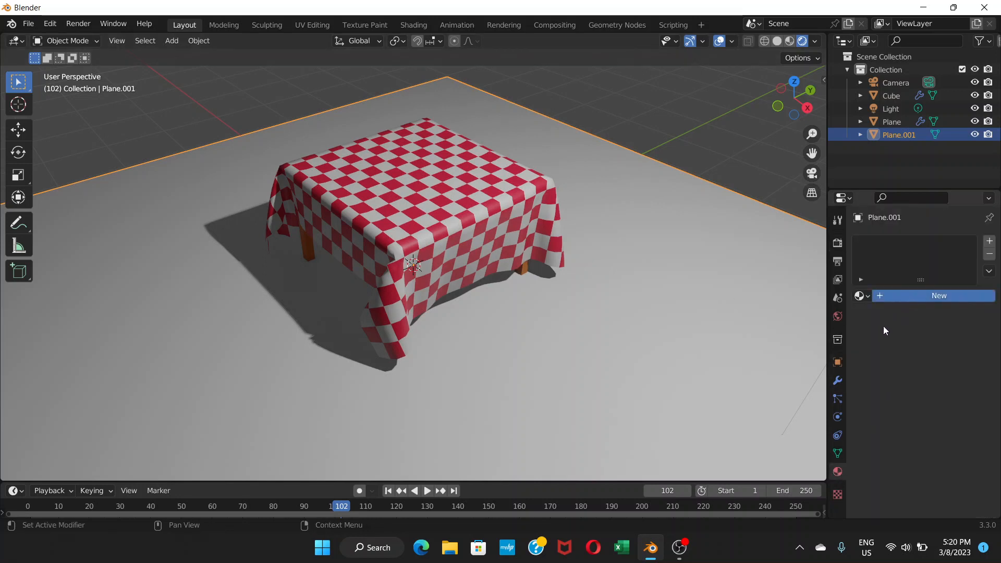
click(893, 302)
click(955, 433)
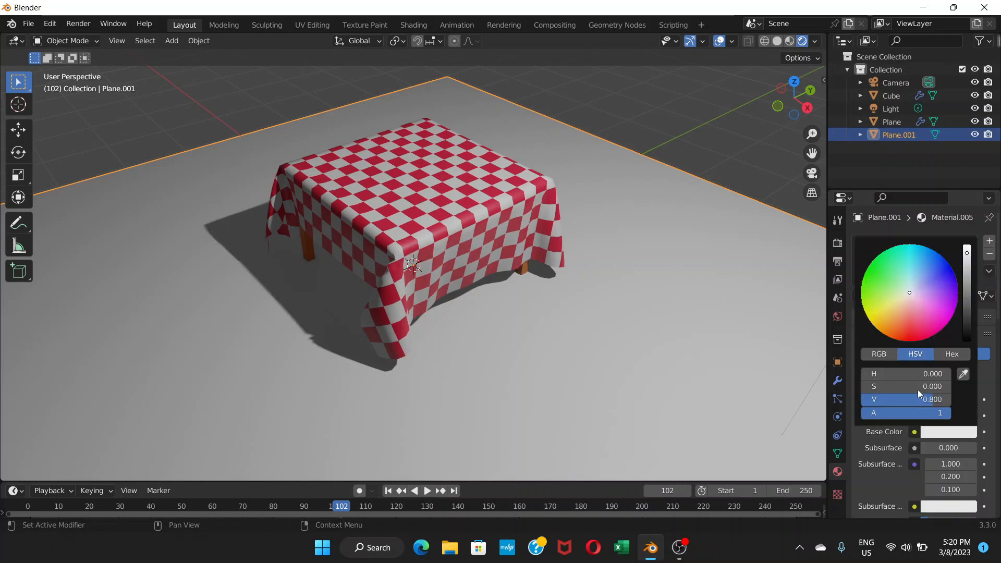
click(888, 320)
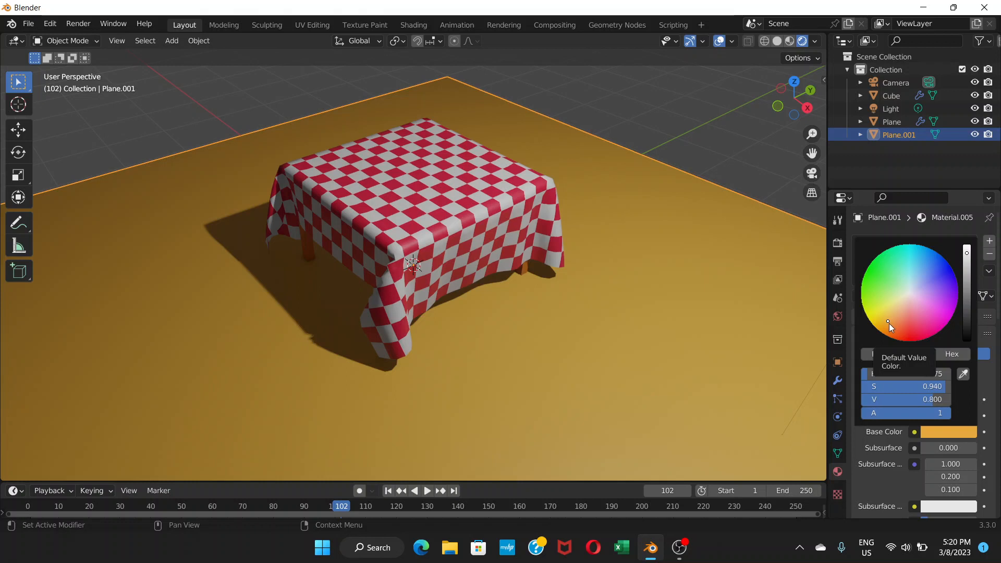
click(883, 318)
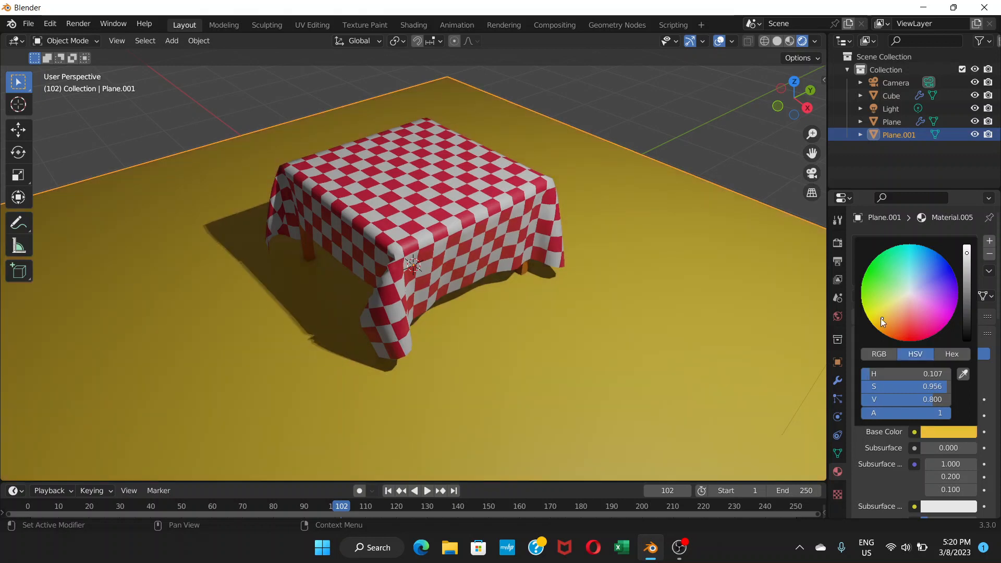
click(878, 317)
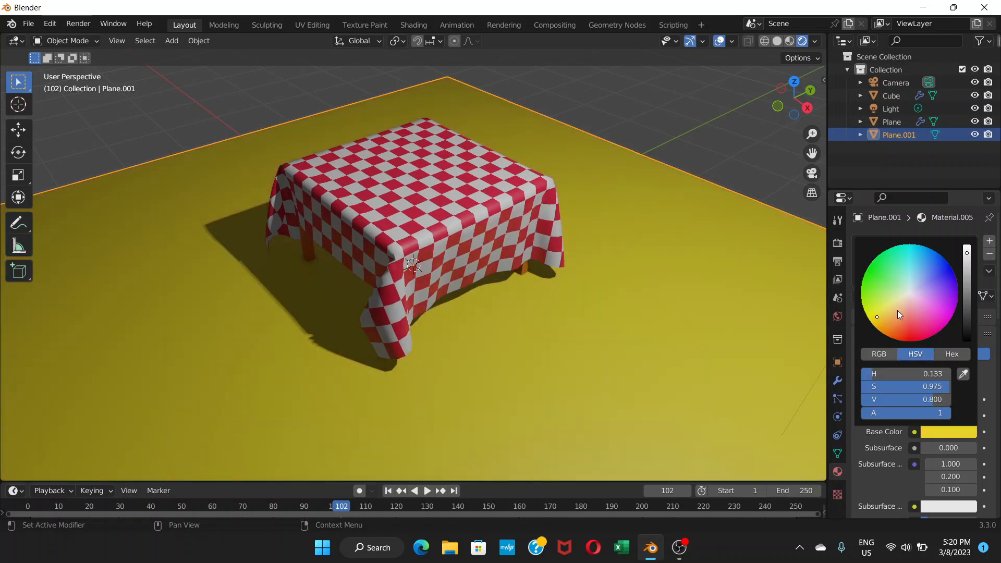
click(897, 306)
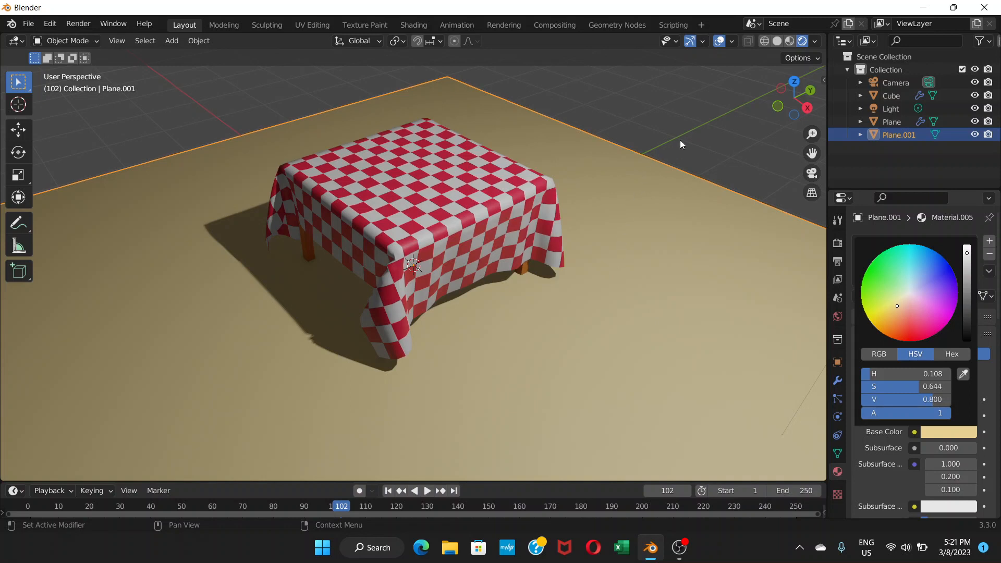
click(715, 141)
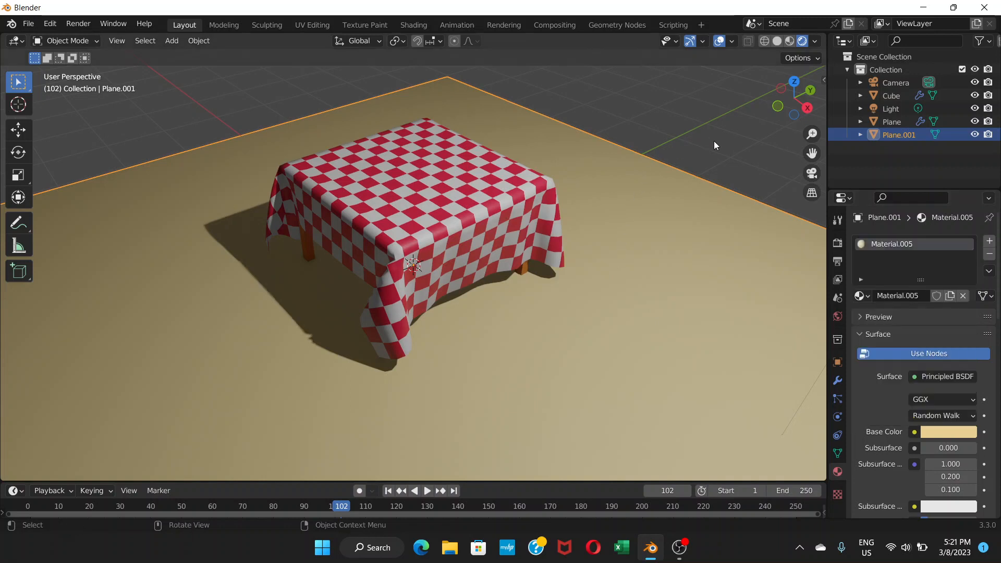
click(735, 163)
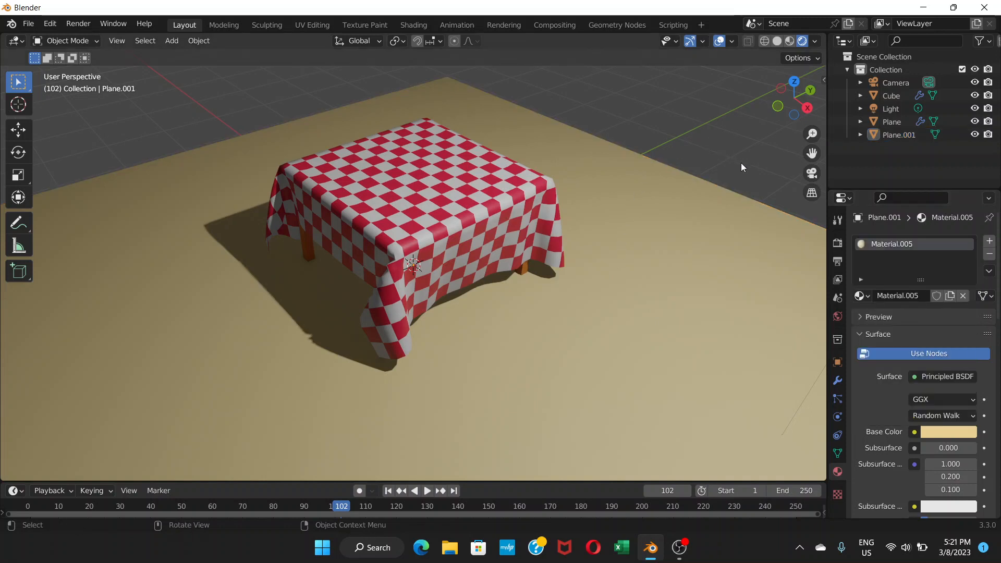
Step: Align the scene camera to a wider angled view that frames the whole table and its shadow on the floor
mouse_move(633, 231)
middle_down()
mouse_move(633, 214)
mouse_move(622, 244)
middle_up()
scroll(633, 221, down, 1)
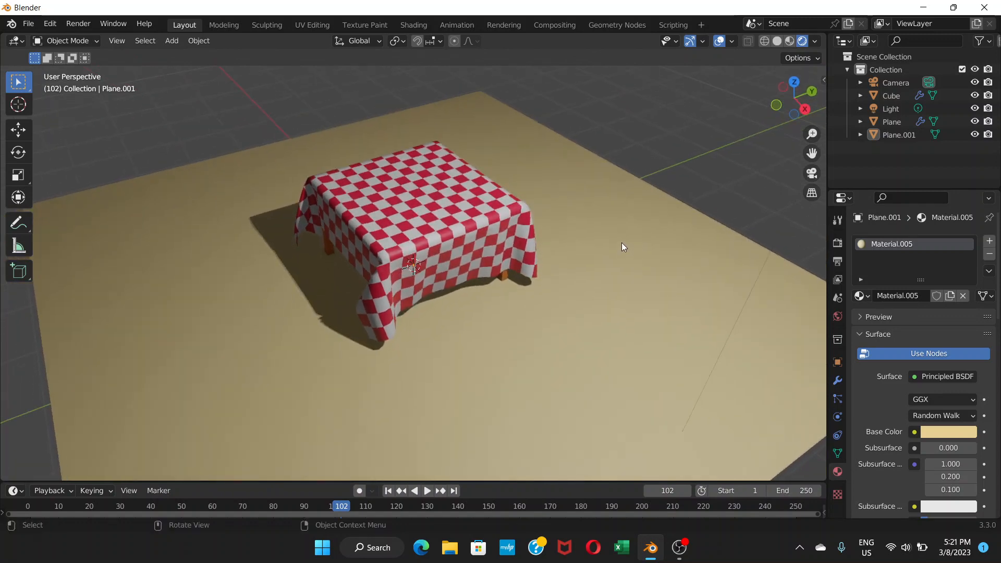
scroll(622, 245, up, 1)
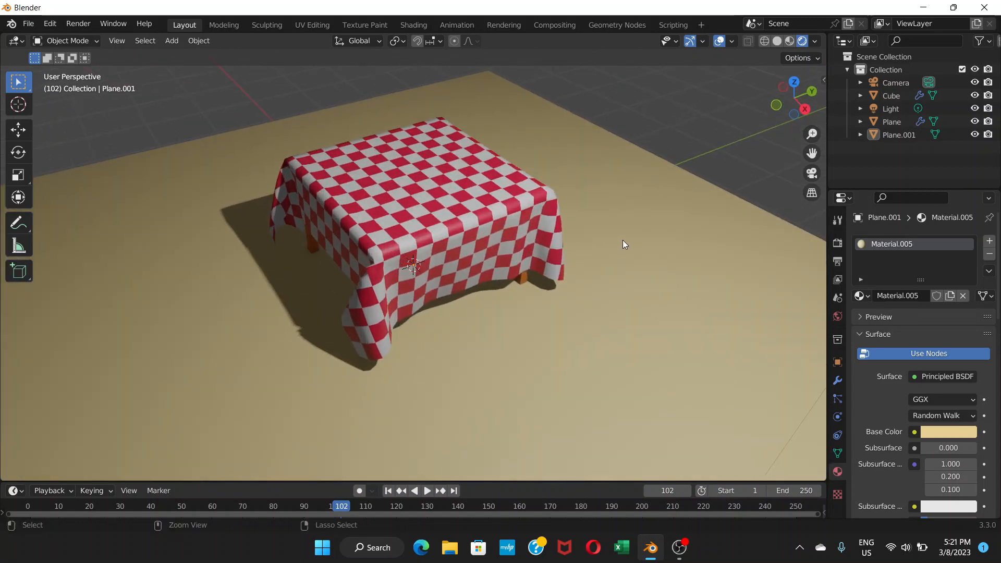
key(ctrl+alt+KP_0)
scroll(546, 318, down, 5)
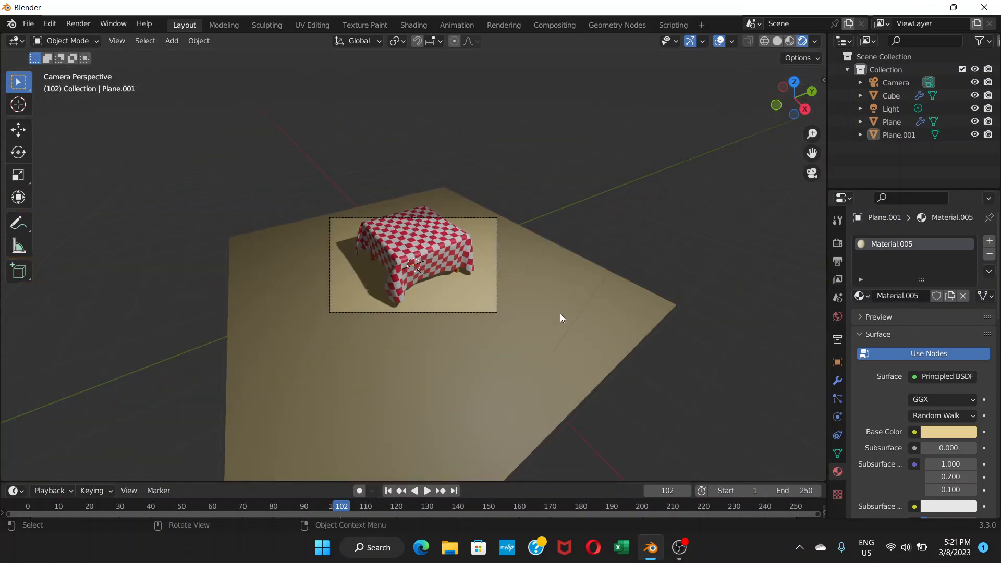
key(KP_0)
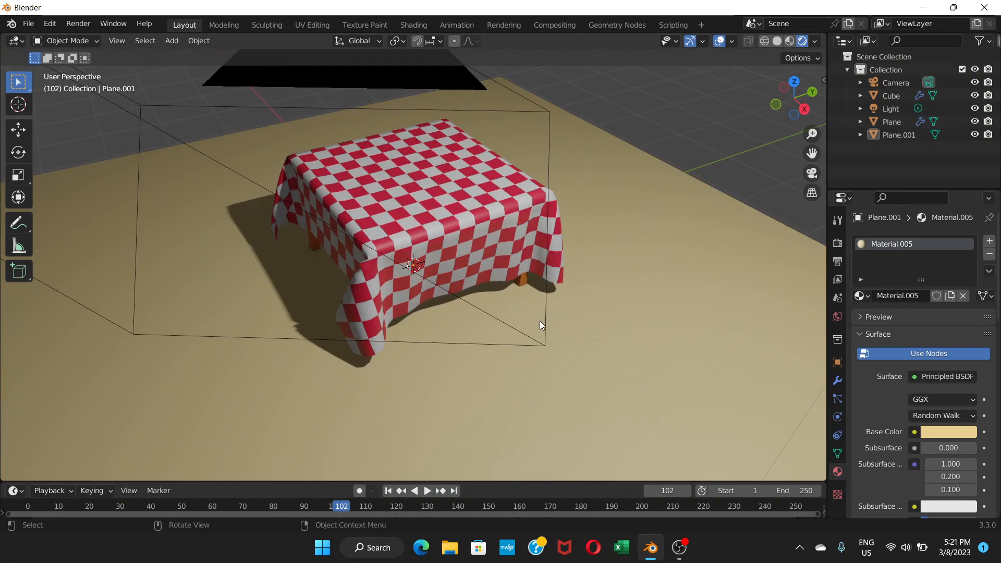
scroll(540, 321, down, 4)
key(KP_0)
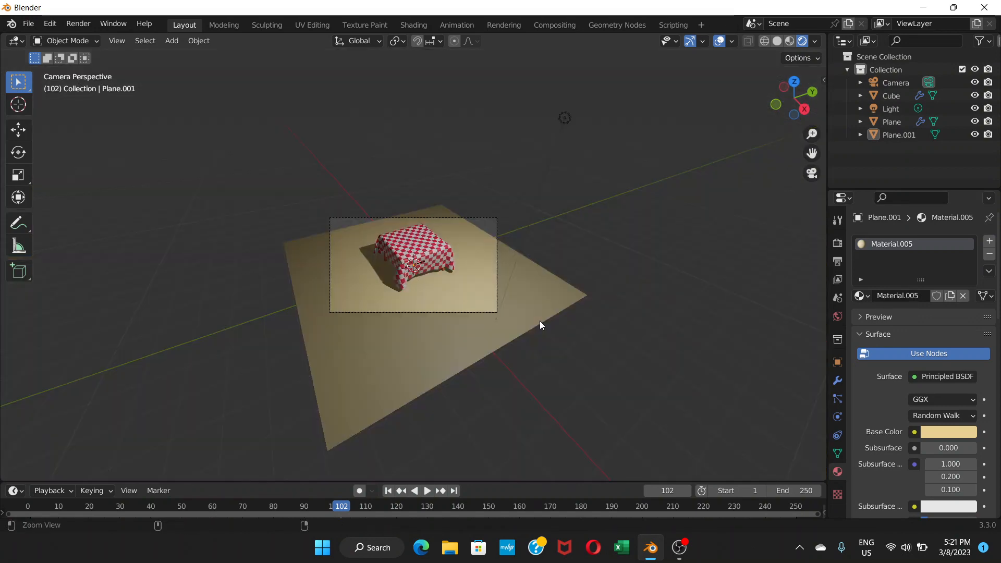
Step: Render the camera view as an image, examine the table in the result, and close the render window
click(79, 23)
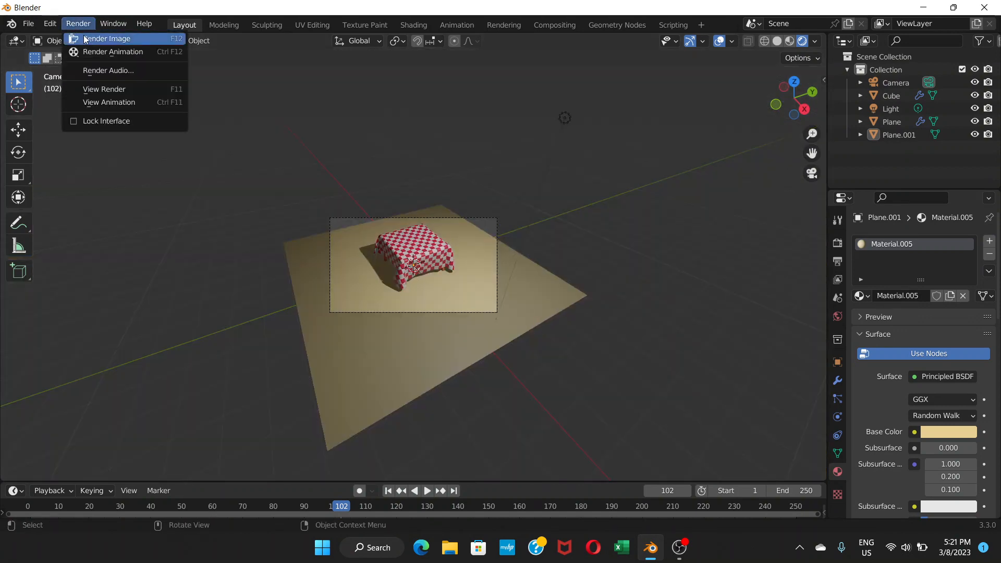
click(89, 37)
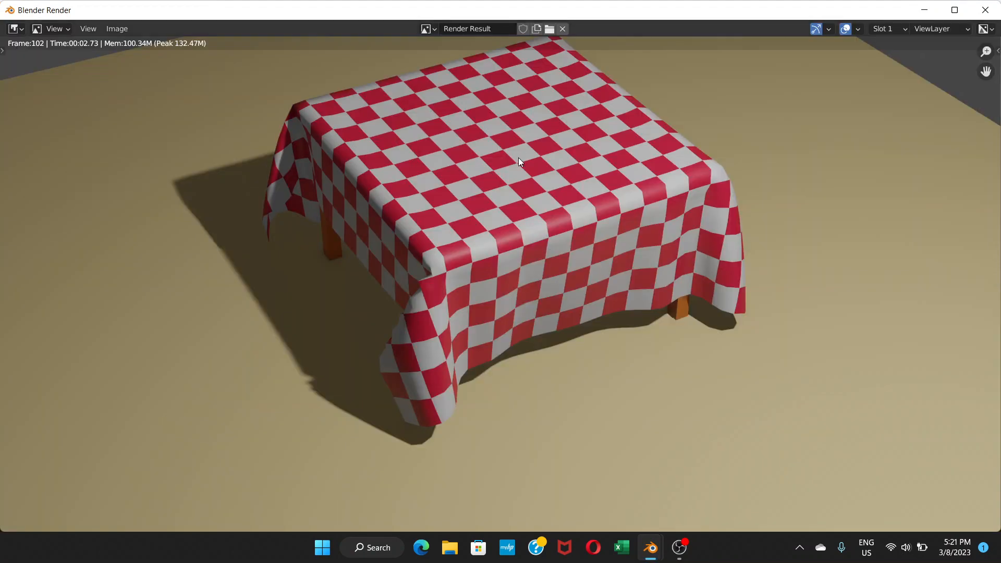
scroll(559, 181, down, 3)
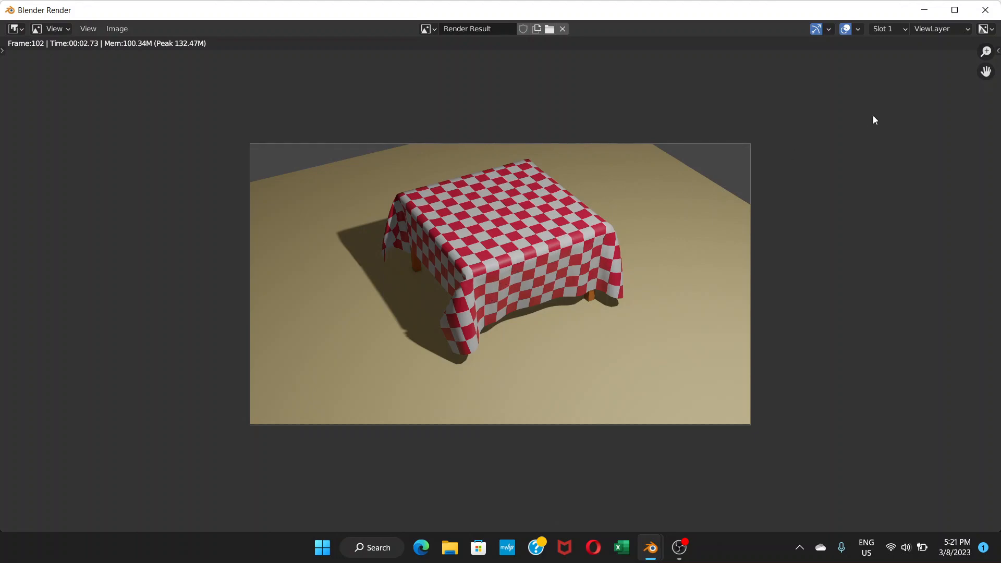
click(986, 10)
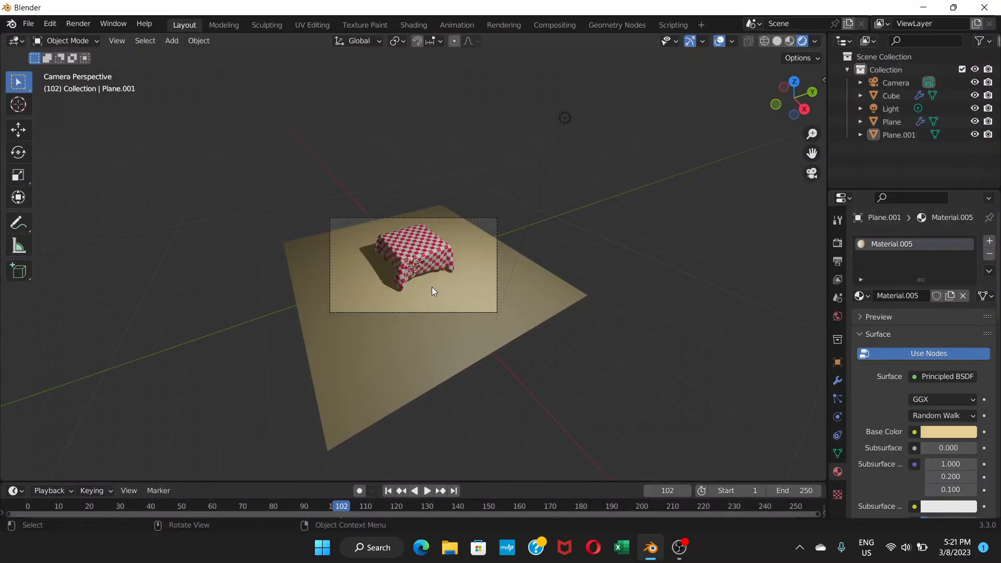
Step: Leave the camera view for a lower angle on the table and return the animation to frame 1
scroll(432, 286, up, 2)
middle_drag(440, 263, 442, 257)
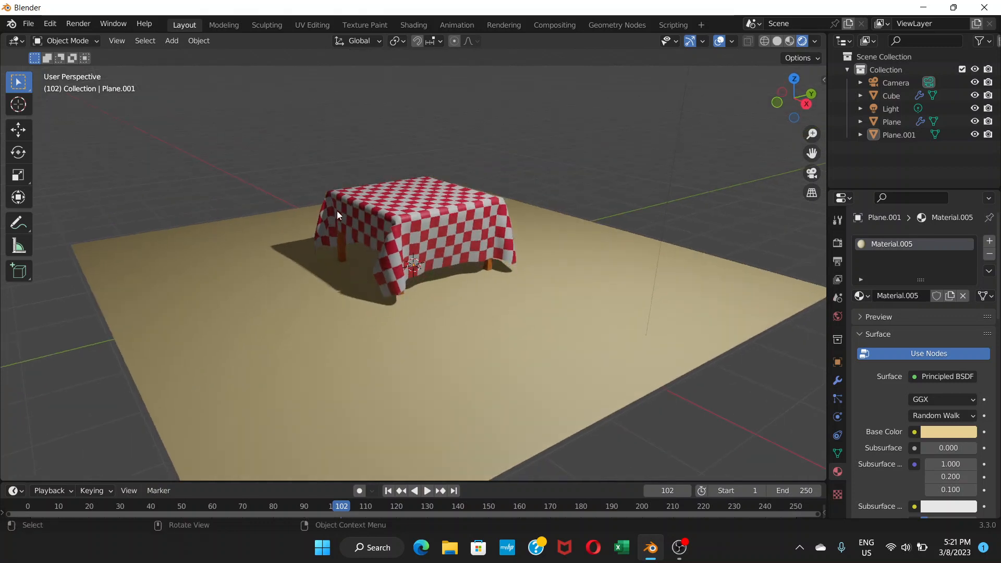
click(92, 42)
click(389, 491)
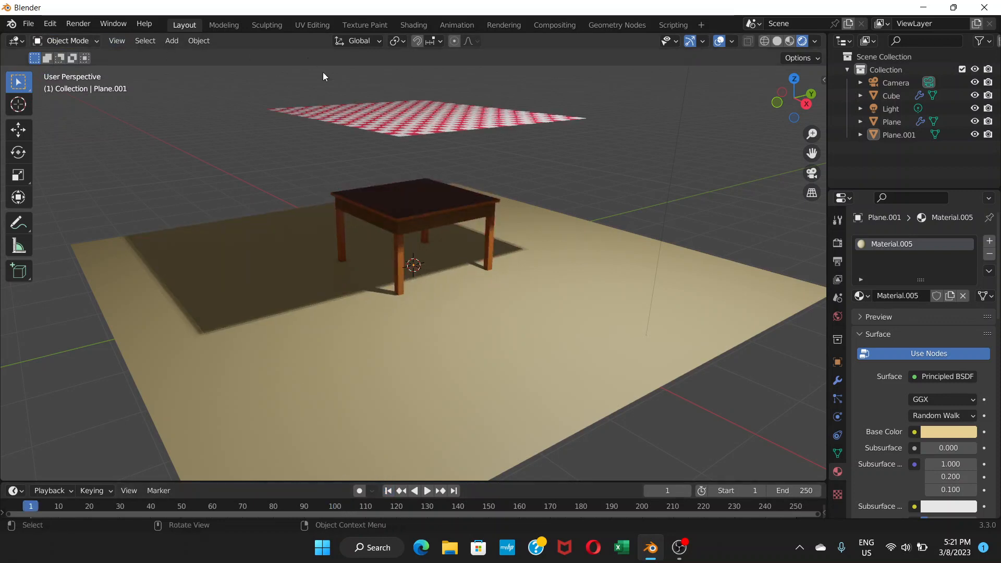
click(96, 42)
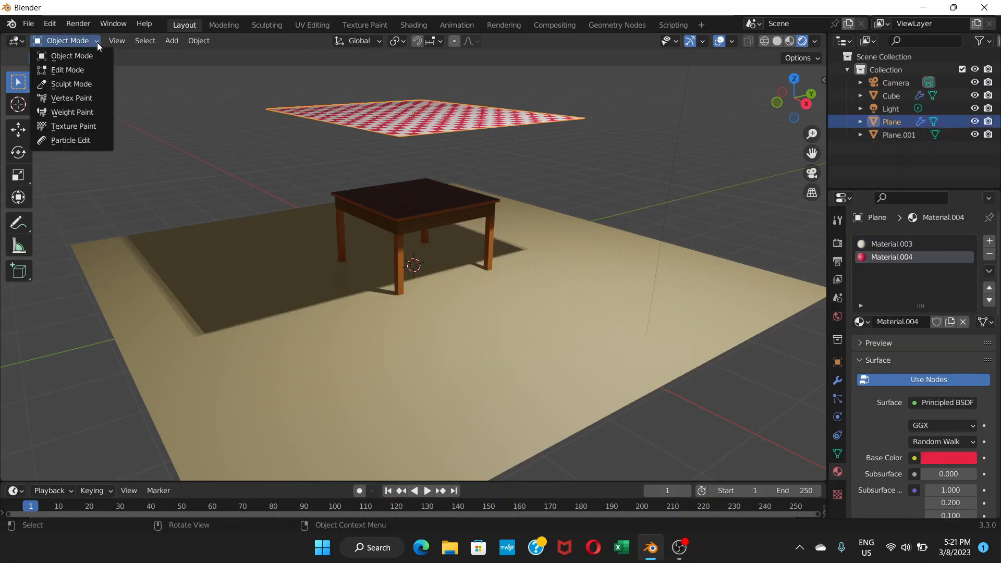
click(85, 70)
middle_drag(333, 162, 321, 201)
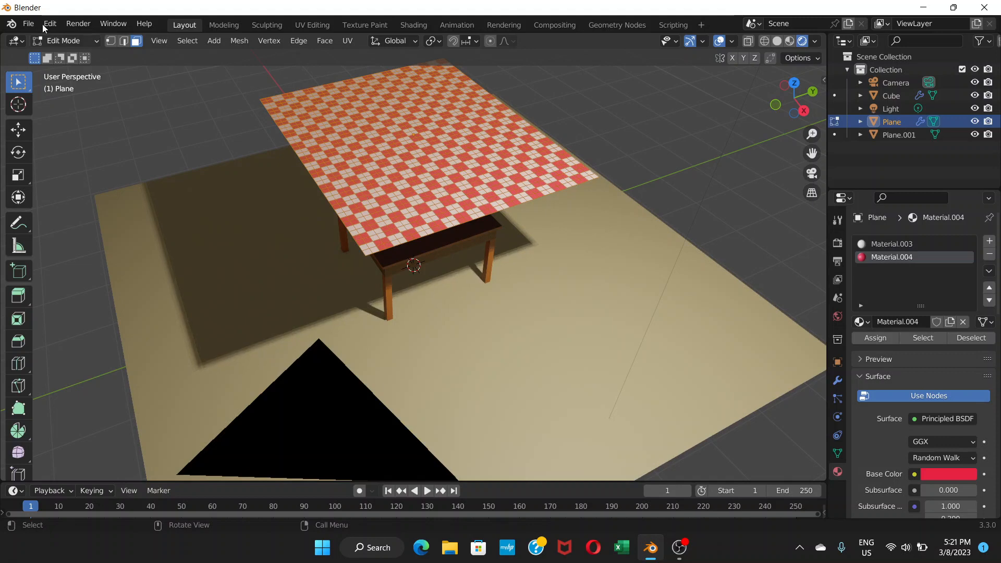
click(99, 41)
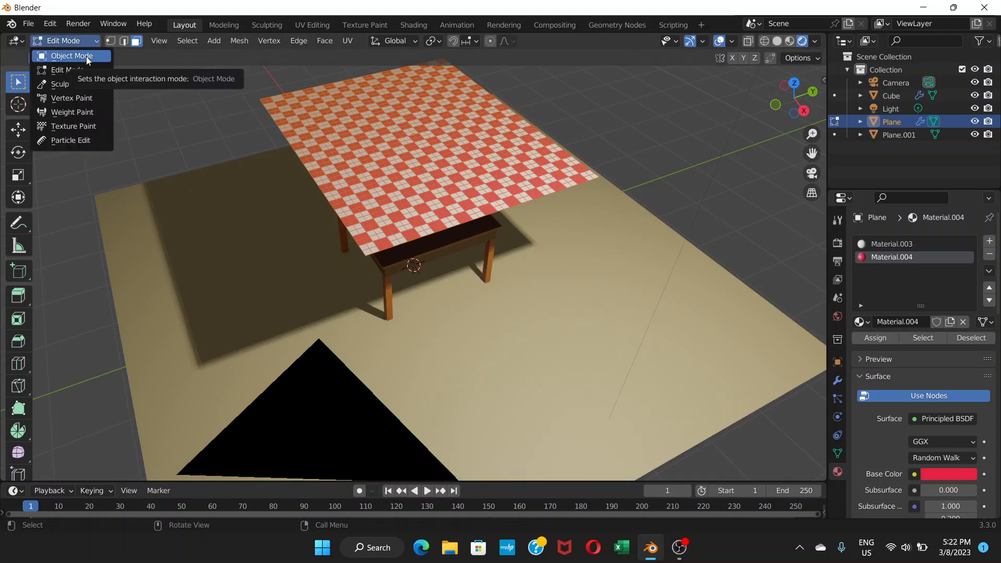
click(86, 57)
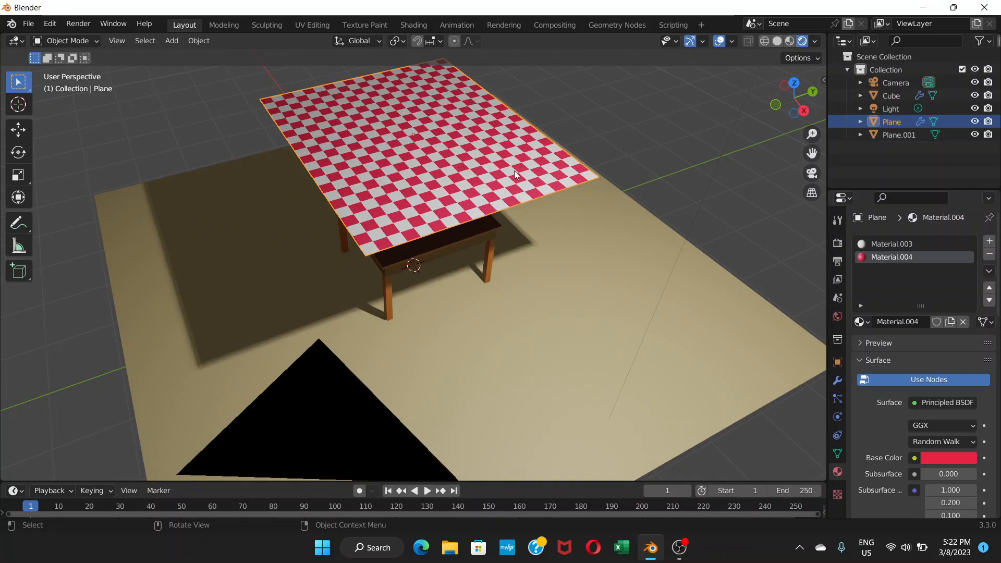
Step: Scale the tablecloth plane down uniformly to about 0.87 and deselect it
key(s)
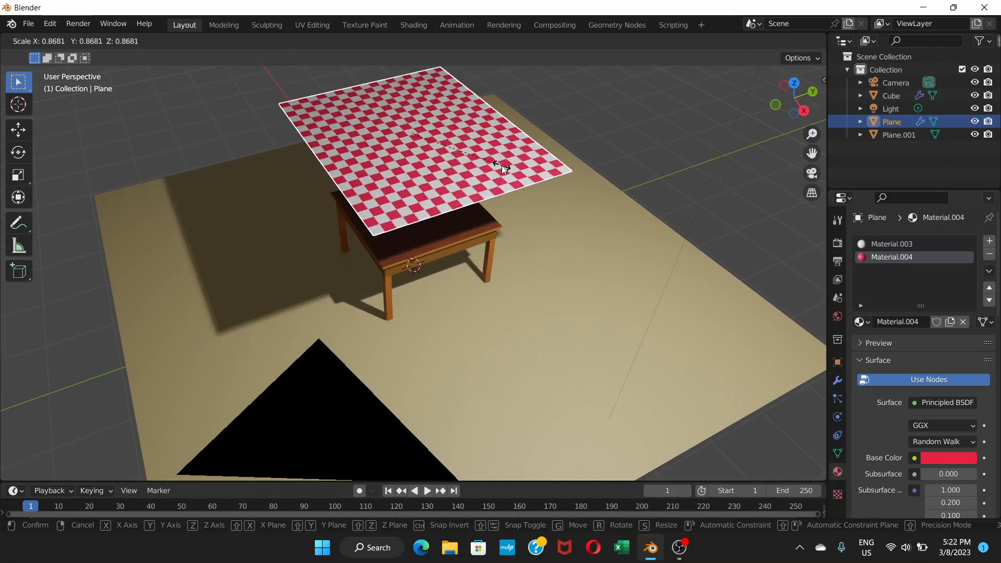
click(502, 165)
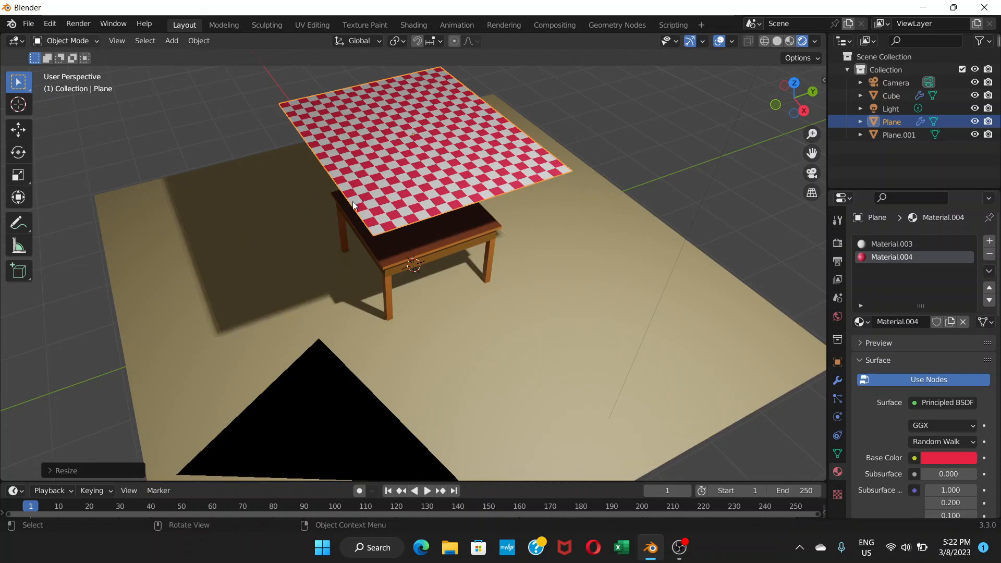
mouse_move(353, 201)
middle_down()
mouse_move(352, 170)
mouse_move(347, 195)
middle_up()
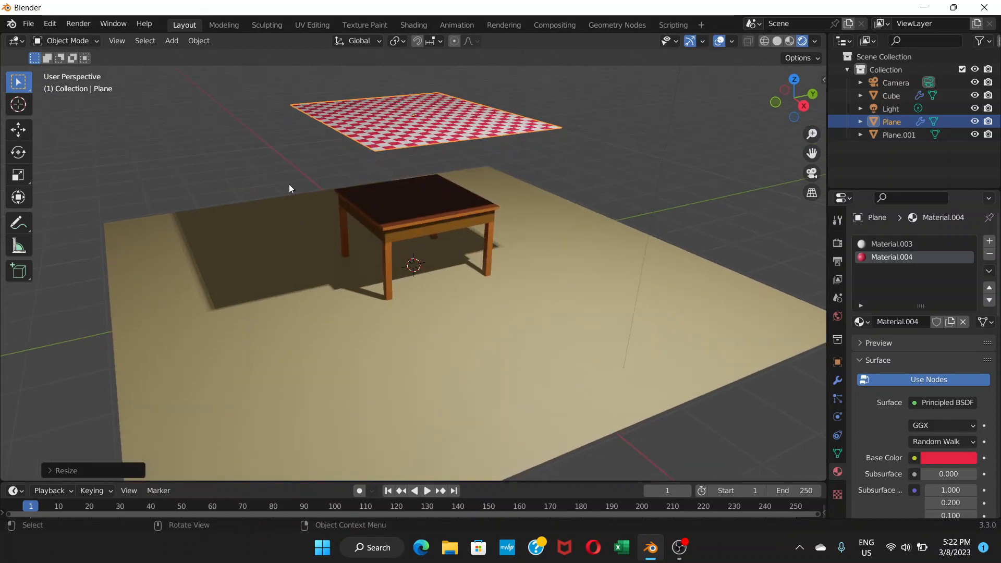
click(599, 161)
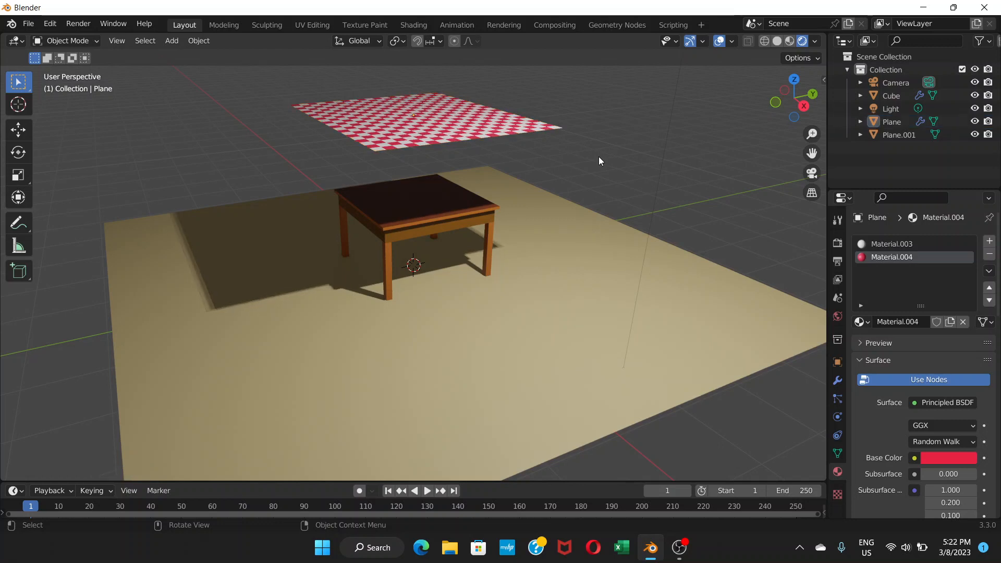
Step: Play the cloth simulation with the resized tablecloth, pause it, jump ahead to frame 108, and resume playback from there
key(space)
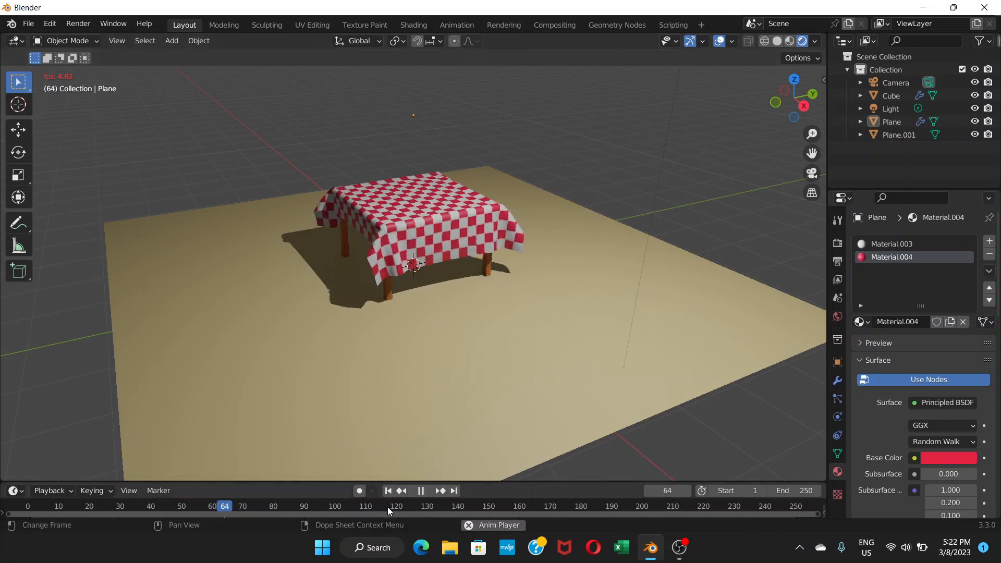
key(space)
drag(248, 506, 333, 505)
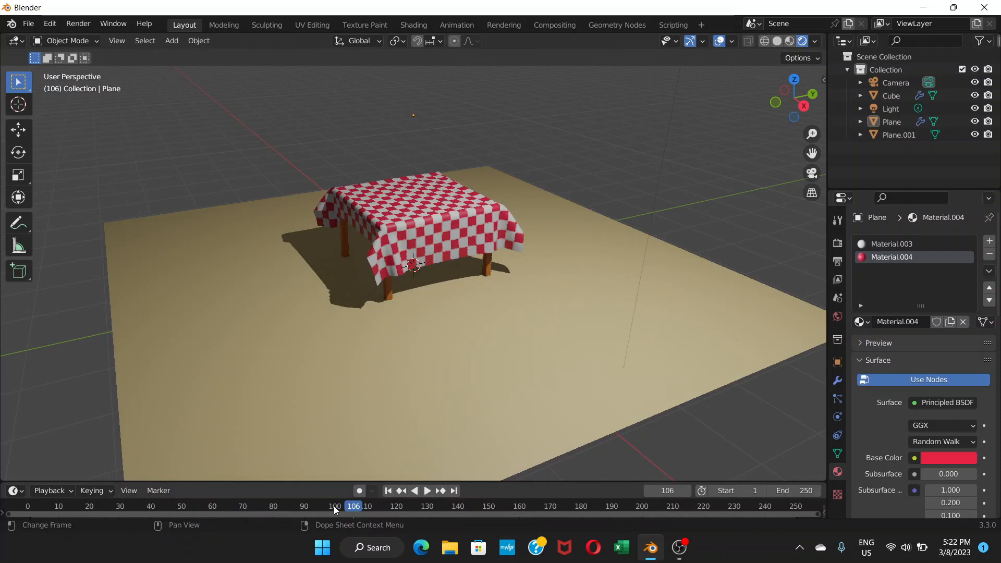
key(shift+ctrl+space)
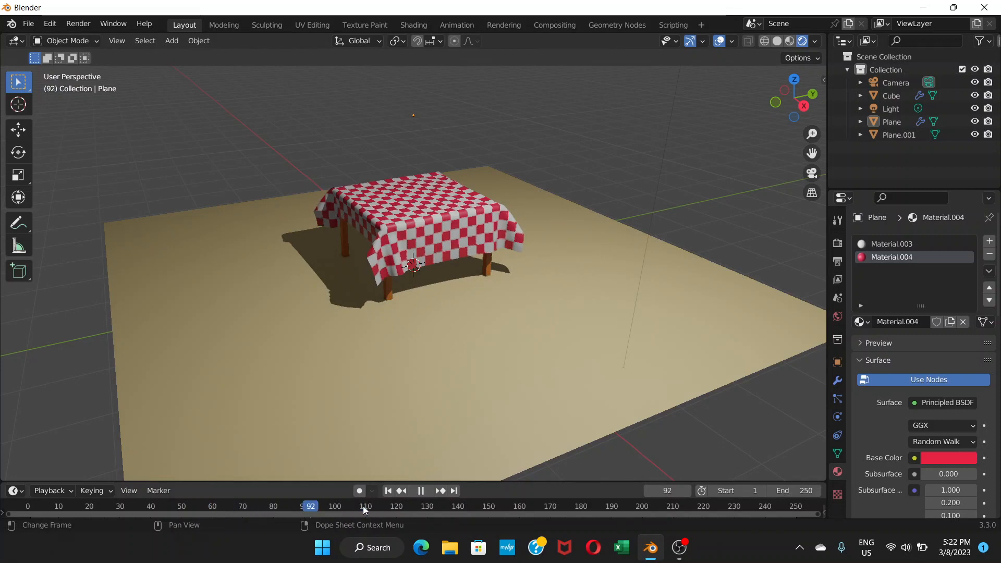
click(357, 507)
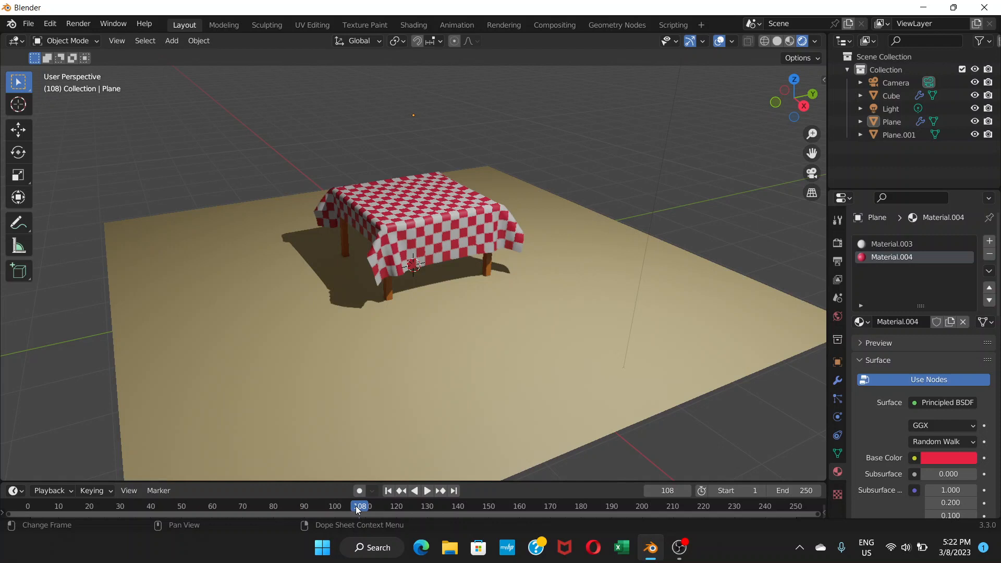
key(space)
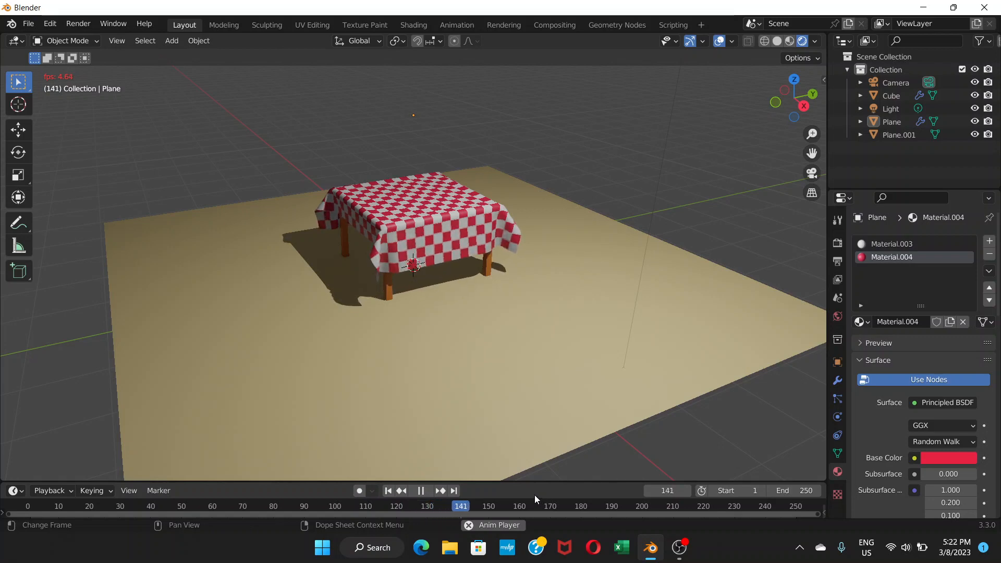
Step: Pause the cloth simulation at frame 141 and render the scene as an image
key(space)
middle_drag(541, 375, 252, 217)
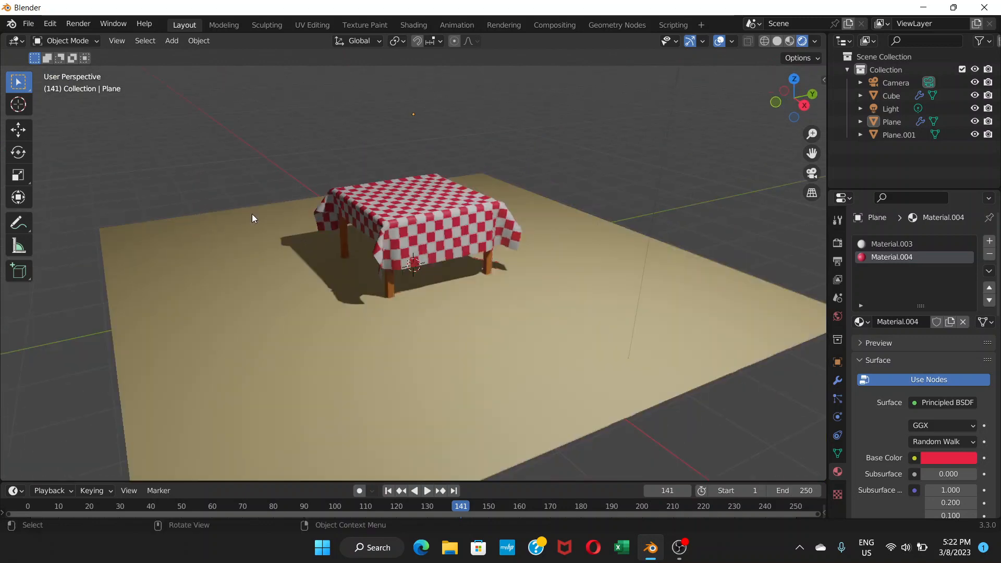
click(89, 26)
click(99, 38)
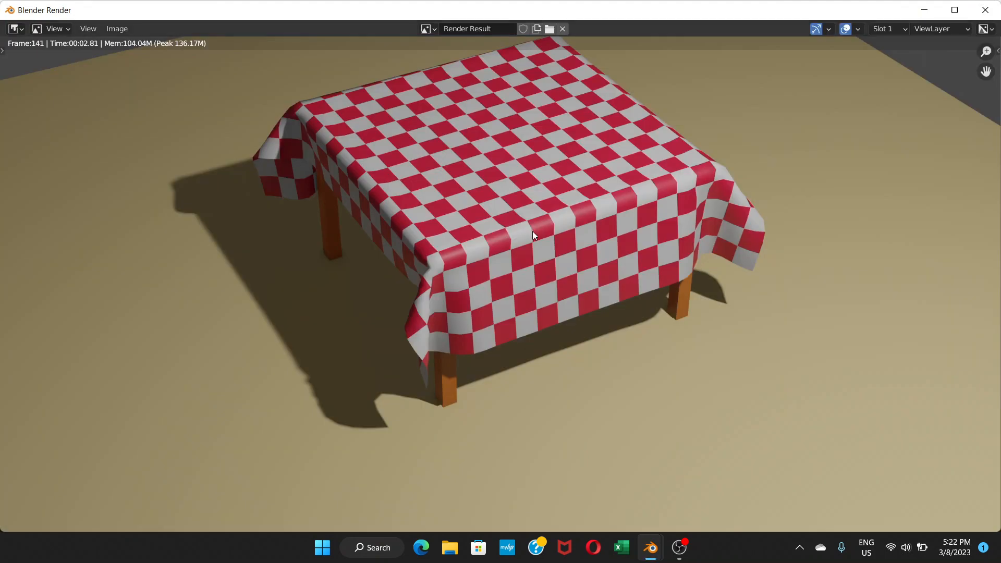
Step: Examine the whole rendered table with the smaller tablecloth and close the render window
scroll(533, 230, down, 4)
scroll(533, 233, up, 3)
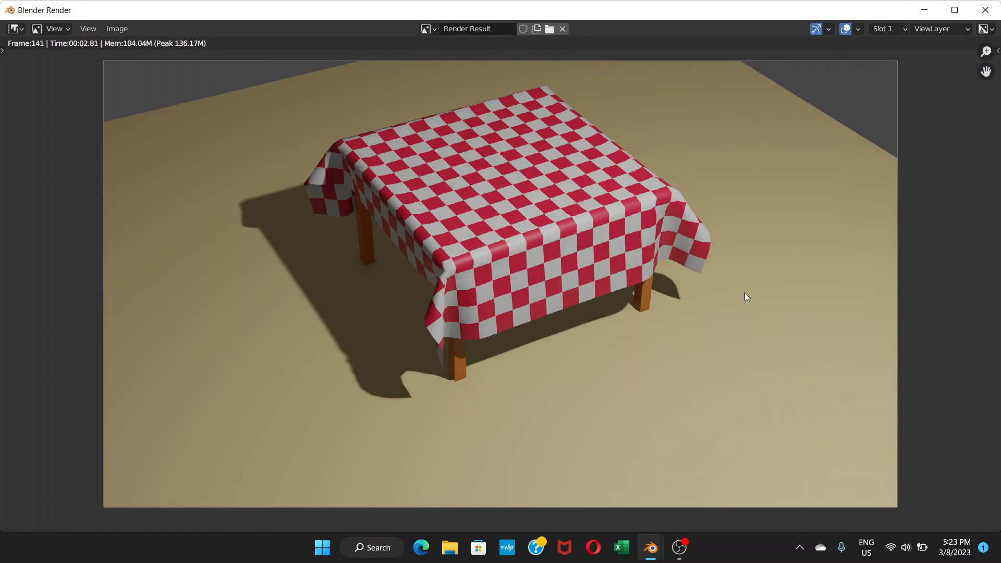
click(986, 10)
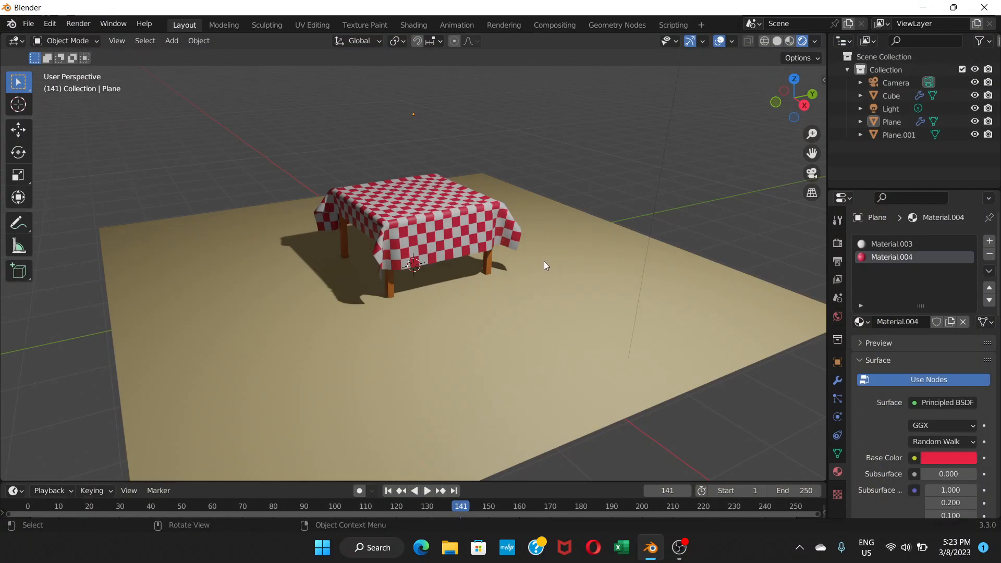
Step: Select the point light and move it lower and closer to the table
middle_drag(537, 271, 414, 283)
scroll(414, 283, down, 3)
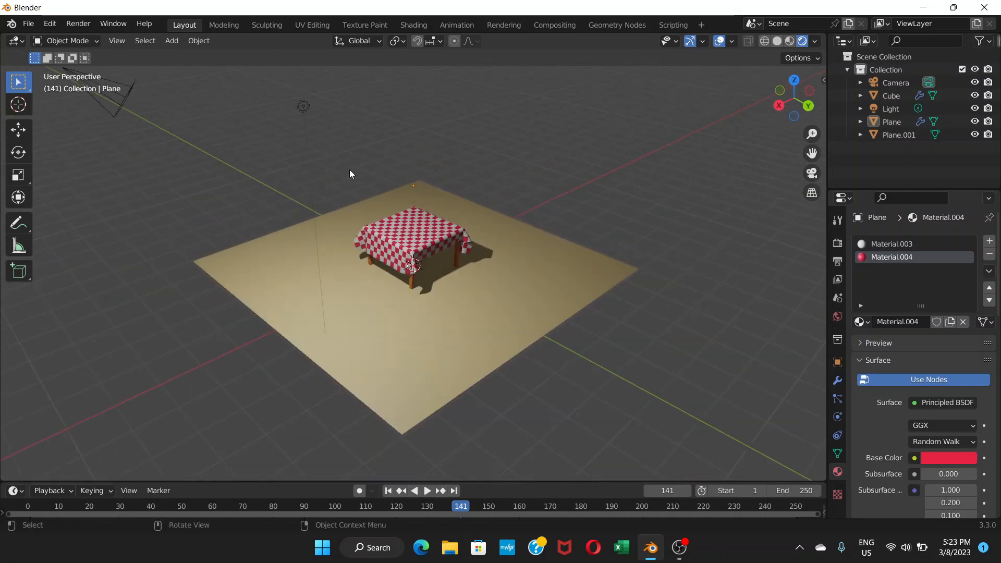
middle_drag(368, 143, 283, 109)
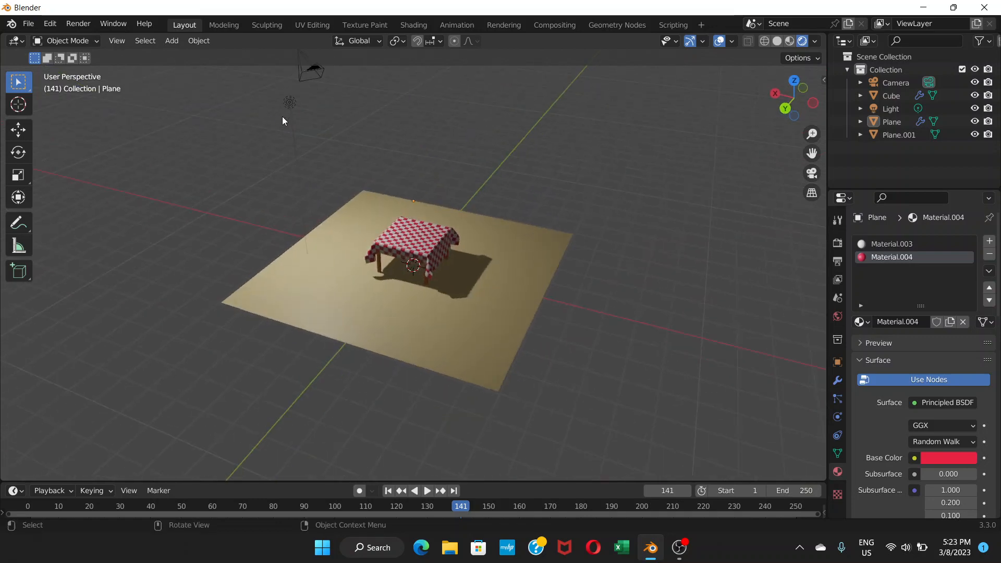
click(287, 116)
key(g)
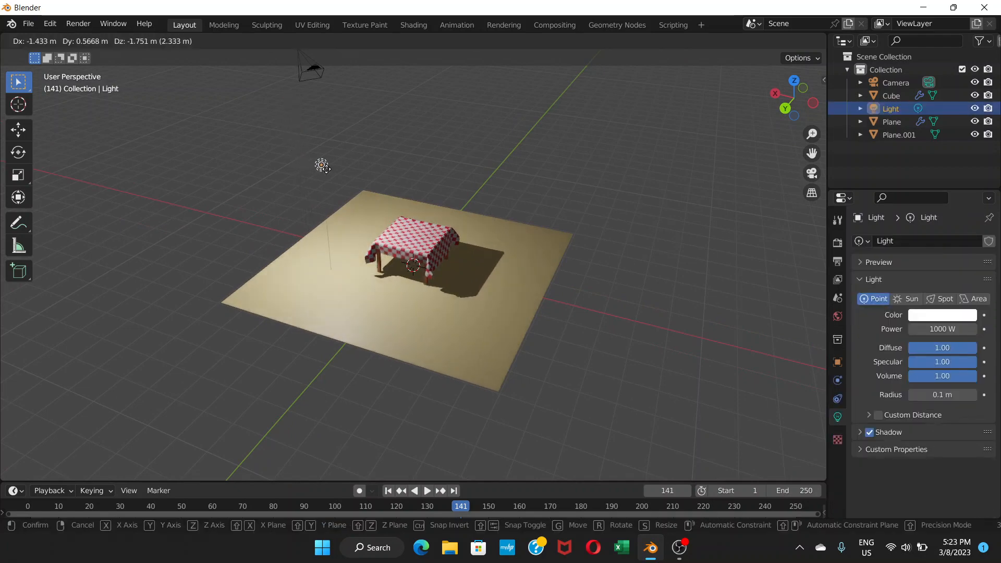
middle_drag(376, 191, 500, 192)
scroll(433, 239, up, 3)
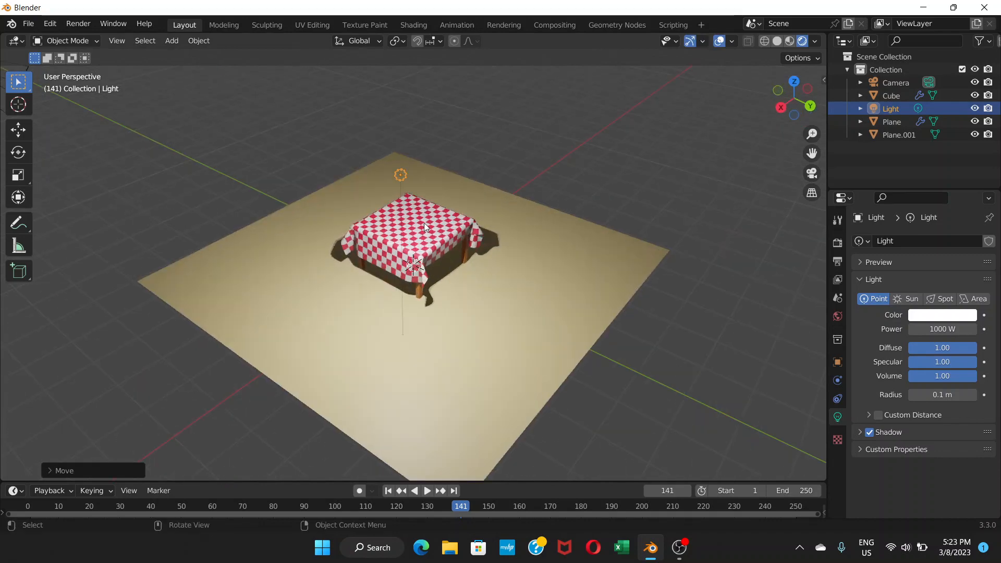
Step: Move the light about 2.2 m, mainly upward and along the positive Y direction
scroll(522, 183, down, 2)
middle_drag(452, 215, 516, 188)
key(g)
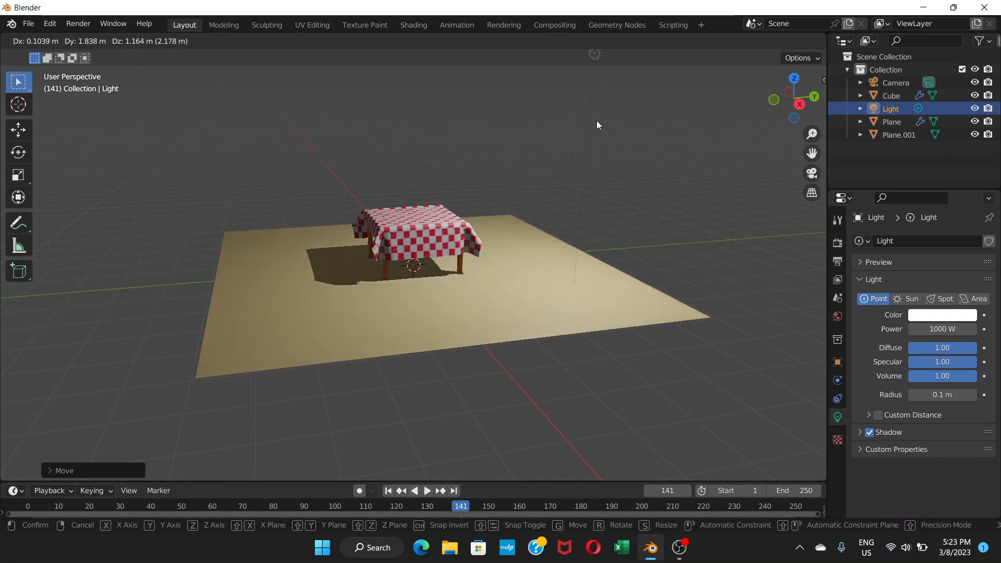
click(597, 120)
Step: Align the camera to a new angle facing a corner of the table and render the image
middle_drag(577, 196, 463, 290)
key(KP_0)
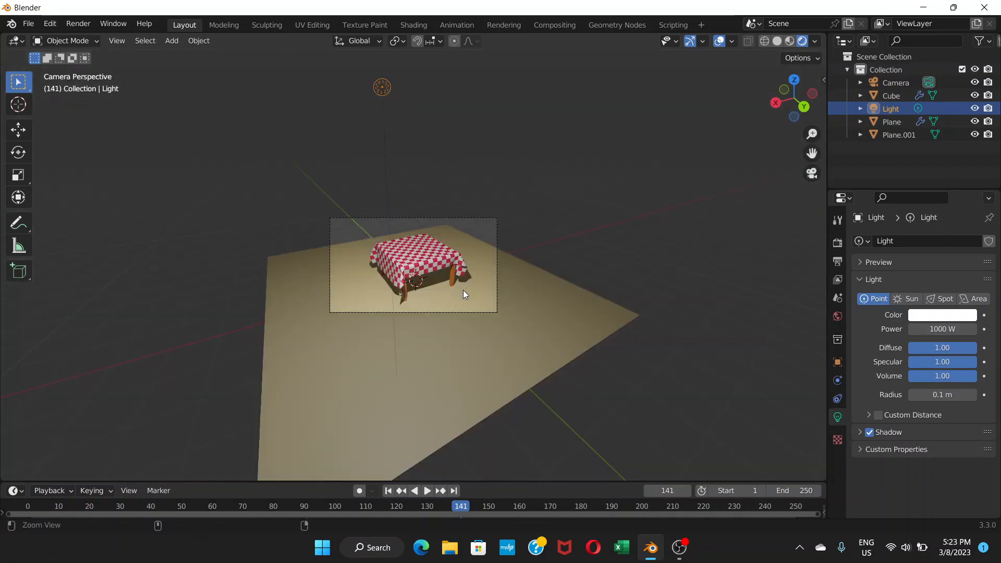
click(85, 23)
click(88, 38)
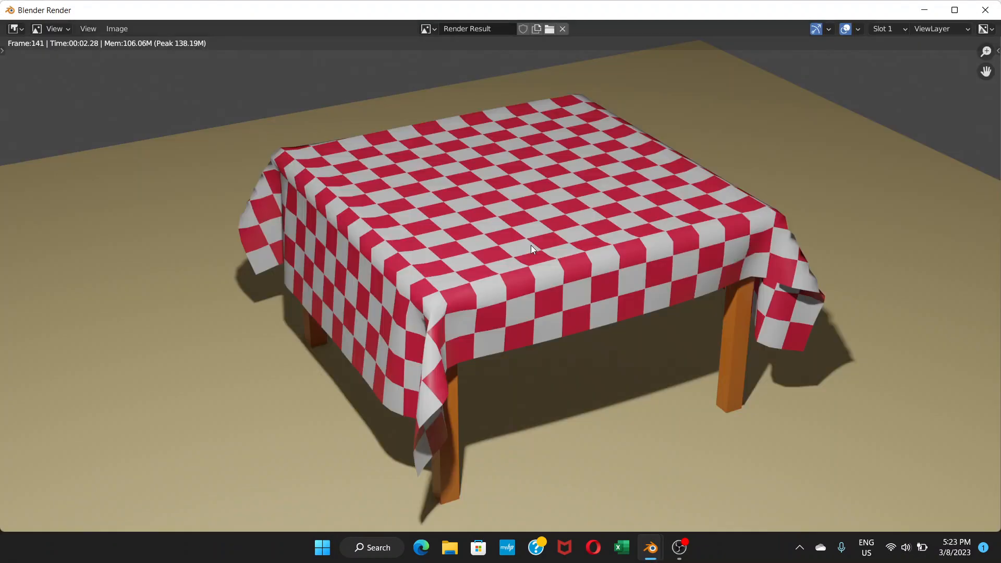
Step: Examine the lighting and cloth folds in the new render and close the render window
scroll(528, 249, down, 5)
scroll(524, 252, down, 1)
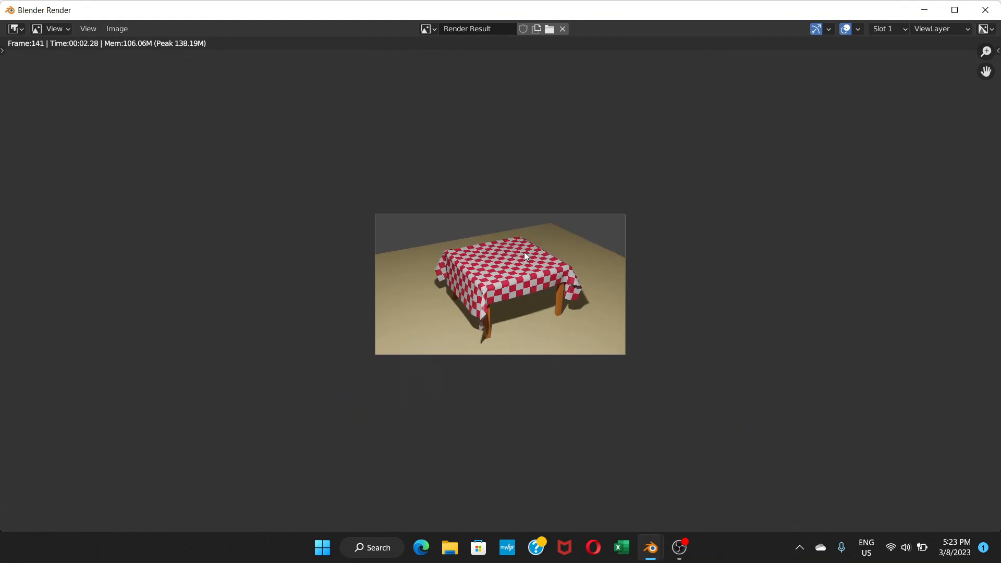
scroll(525, 252, up, 3)
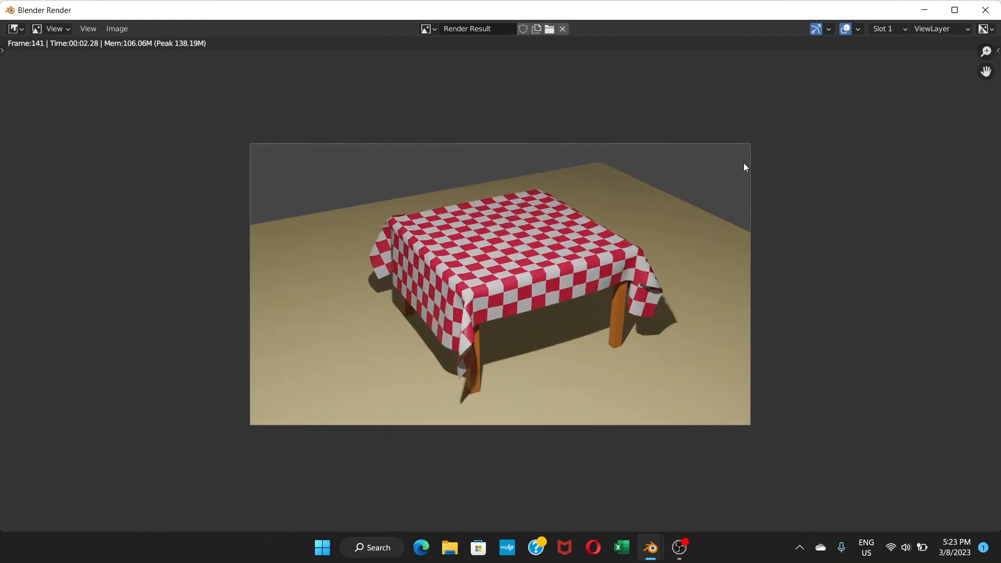
click(985, 10)
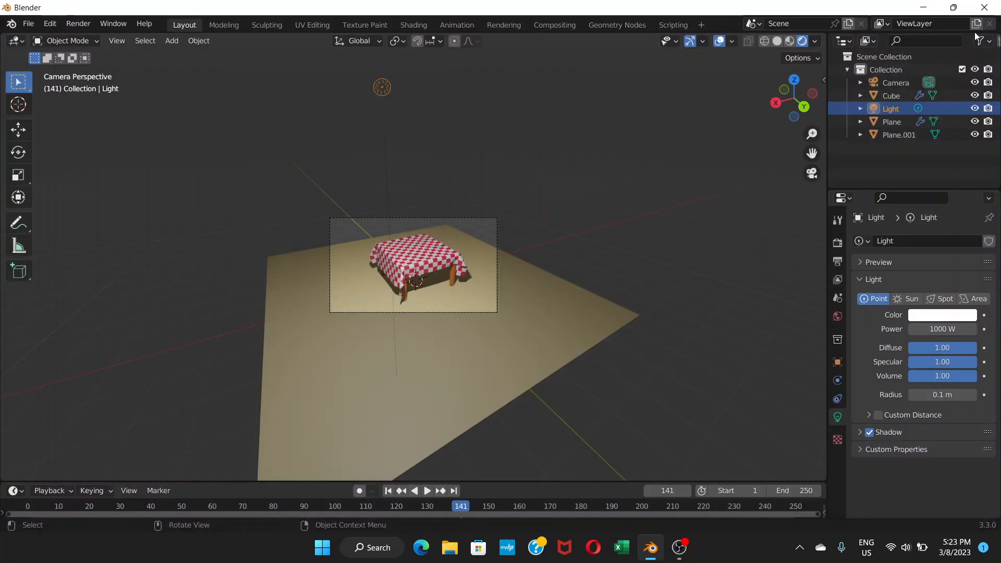
Step: Deselect the light and hide the viewport overlays for a clean close view of the table outside the camera view
click(628, 249)
middle_click(610, 258)
scroll(607, 258, up, 4)
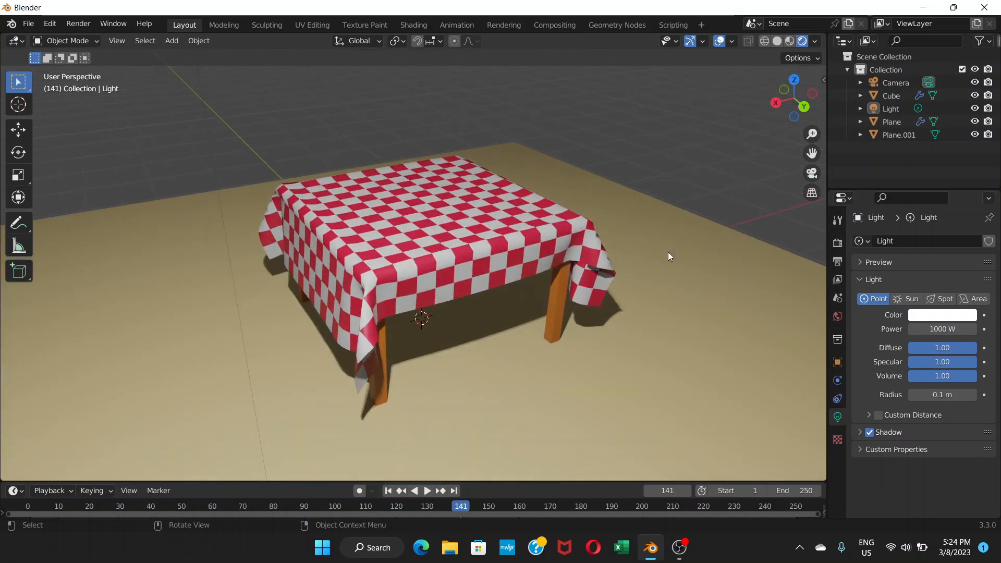
click(719, 42)
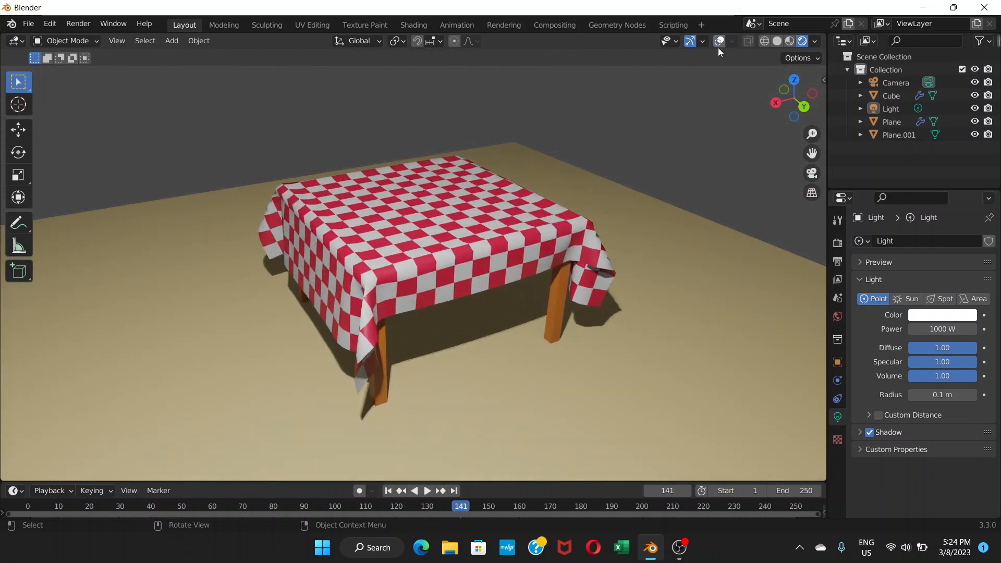
scroll(753, 325, up, 1)
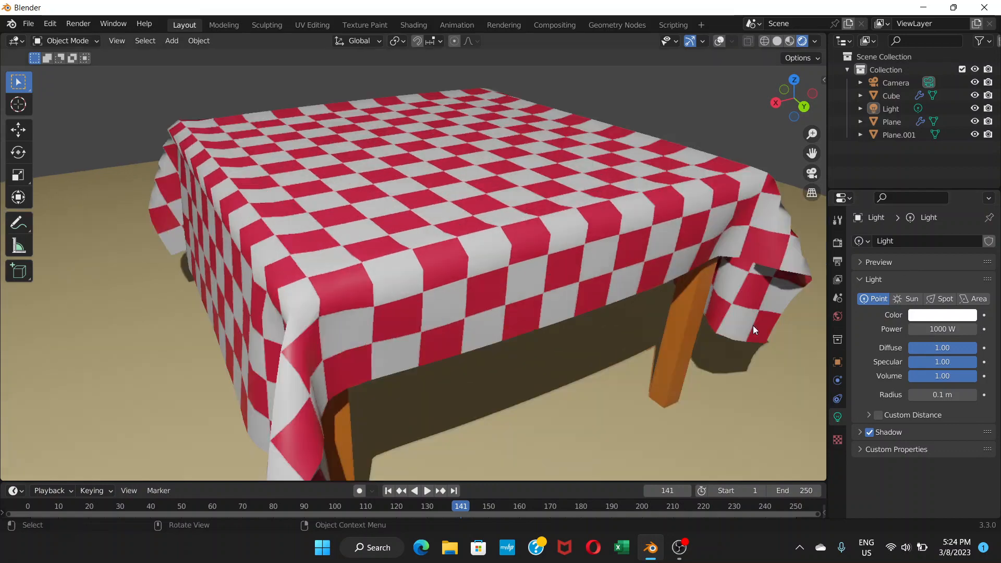
scroll(753, 325, up, 1)
scroll(753, 326, down, 2)
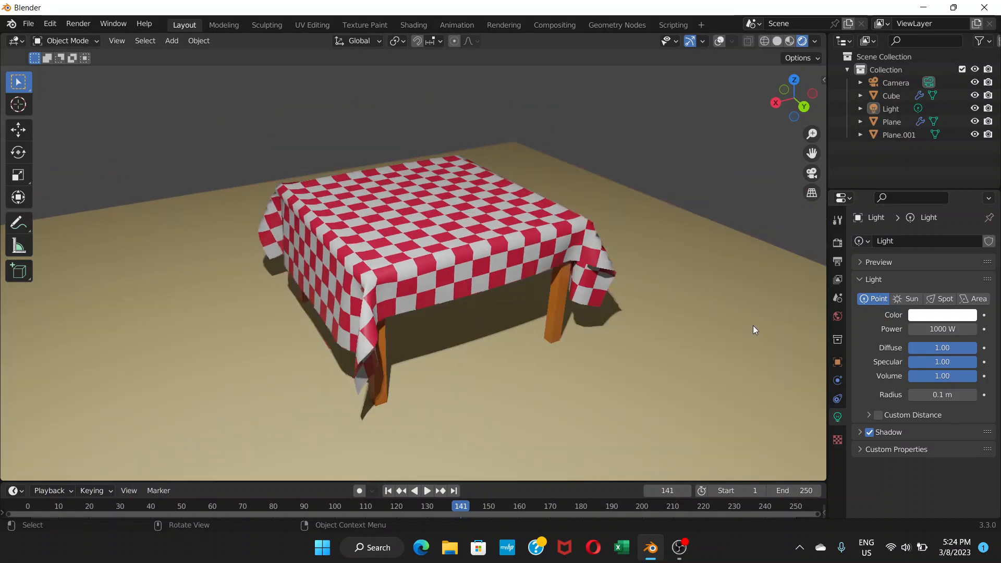